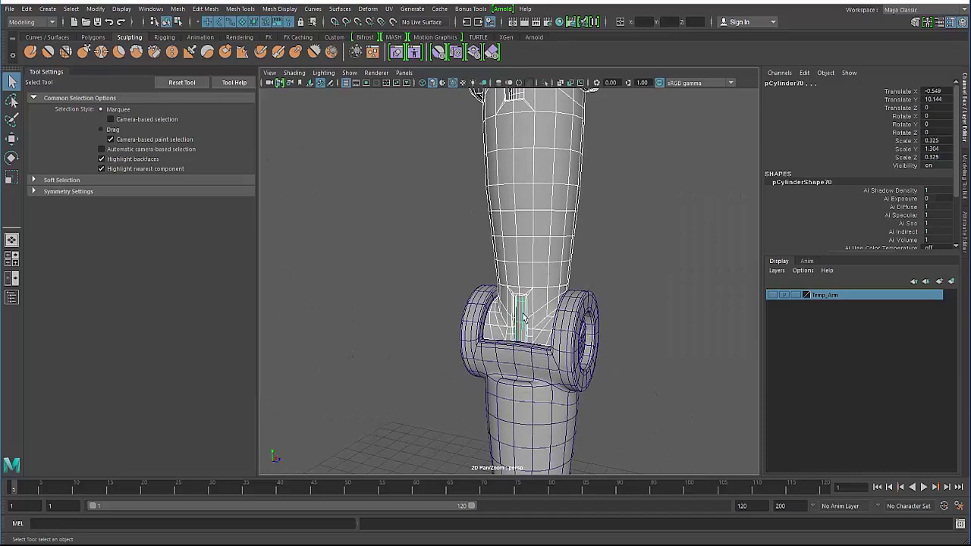
- Group the selected parts of the uppermost finger segment and name the group F01_Gr
{"action": "key", "text": "ctrl+g"}
{"action": "mouse_move", "coordinate": [521, 316]}
{"action": "left_mouse_down", "text": "alt"}
{"action": "mouse_move", "coordinate": [329, 255]}
{"action": "mouse_move", "coordinate": [406, 260]}
{"action": "left_mouse_up", "text": "alt"}
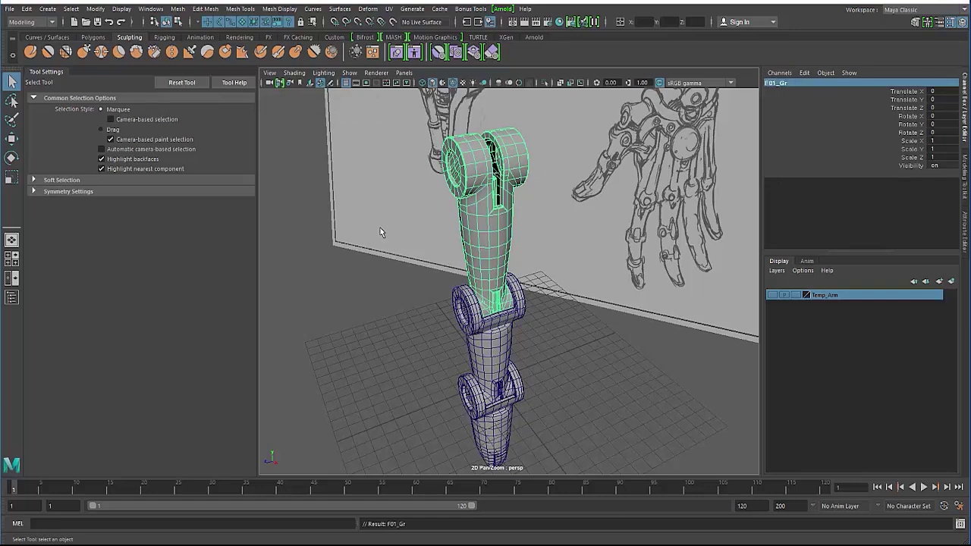
- Move the pivot of the F01_Gr group to the centre of its top joint in the front view
{"action": "left_click_drag", "start_coordinate": [381, 233], "coordinate": [396, 219], "text": "alt"}
{"action": "key", "text": "w"}
{"action": "left_click_drag", "start_coordinate": [407, 286], "coordinate": [496, 350], "text": "alt"}
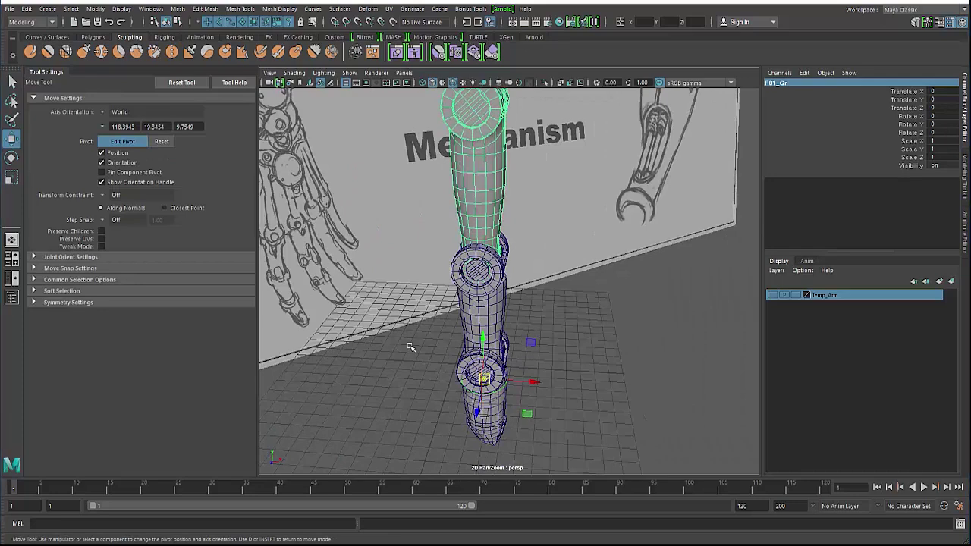
{"action": "key", "text": "space"}
{"action": "key", "text": "space"}
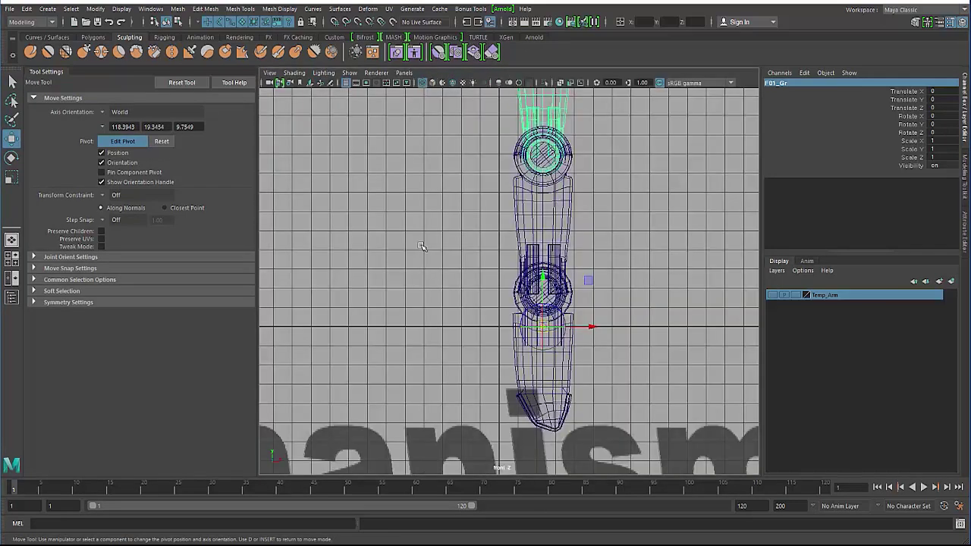
{"action": "middle_click_drag", "start_coordinate": [422, 249], "coordinate": [440, 279], "text": "alt"}
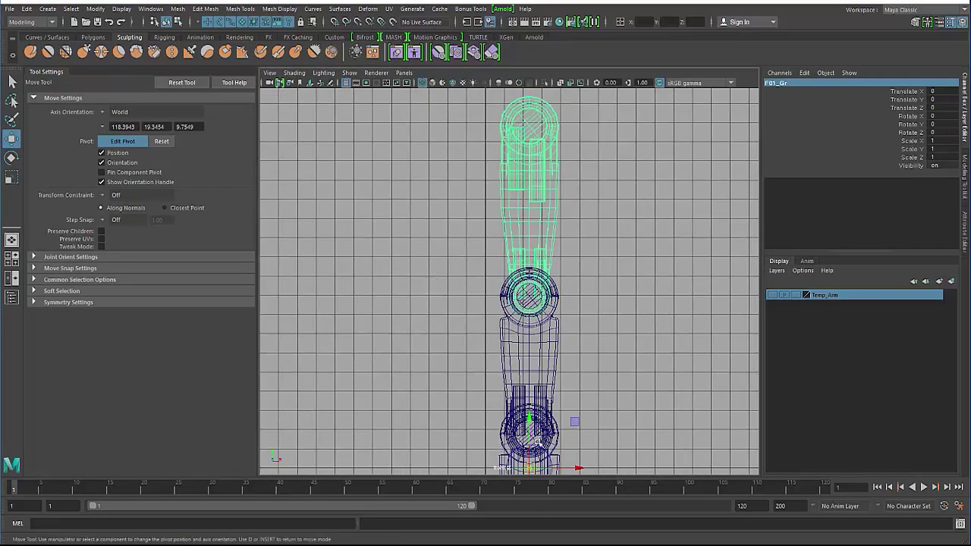
{"action": "scroll", "coordinate": [490, 140], "scroll_direction": "up", "scroll_amount": 5}
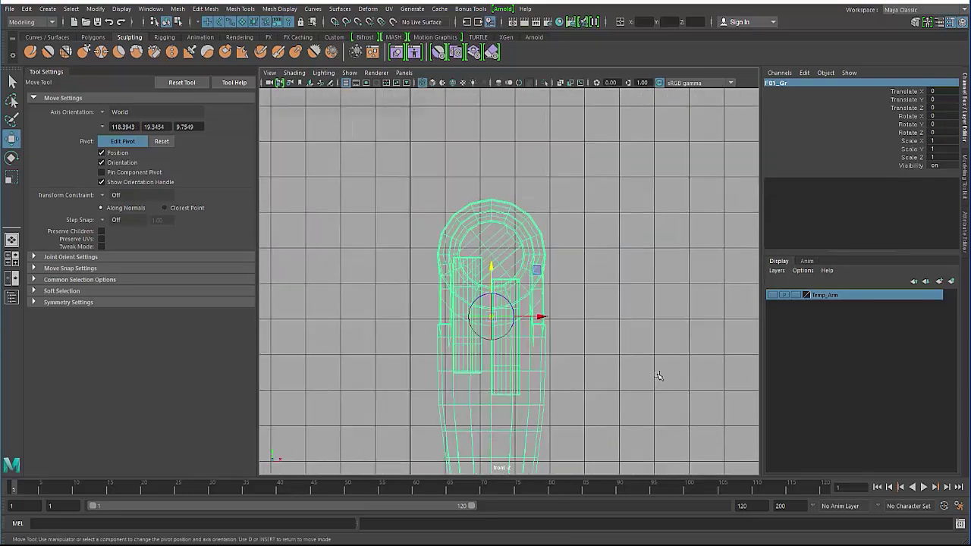
{"action": "left_click_drag", "start_coordinate": [538, 314], "coordinate": [582, 336], "text": "alt"}
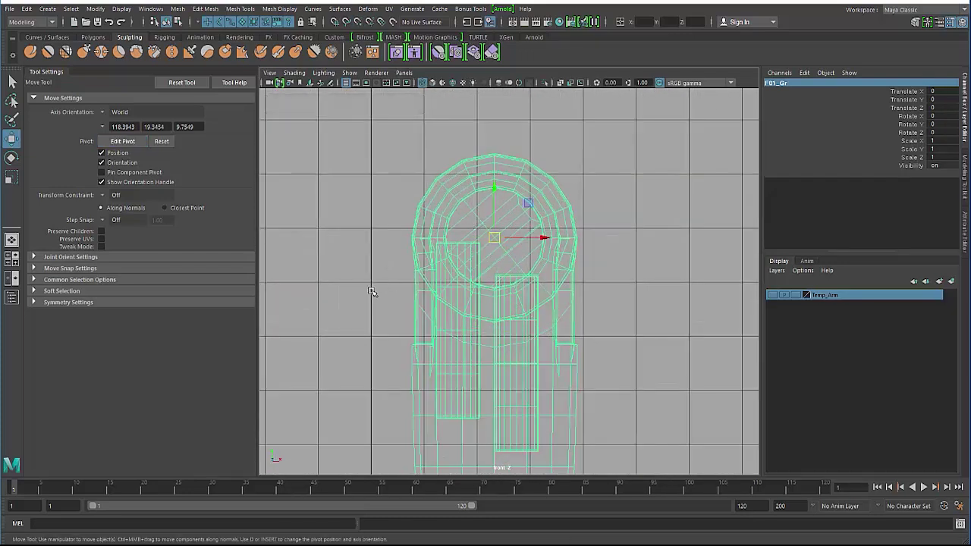
- Return to the perspective view and hide the F01_Gr group
{"action": "key", "text": "space"}
{"action": "key", "text": "space"}
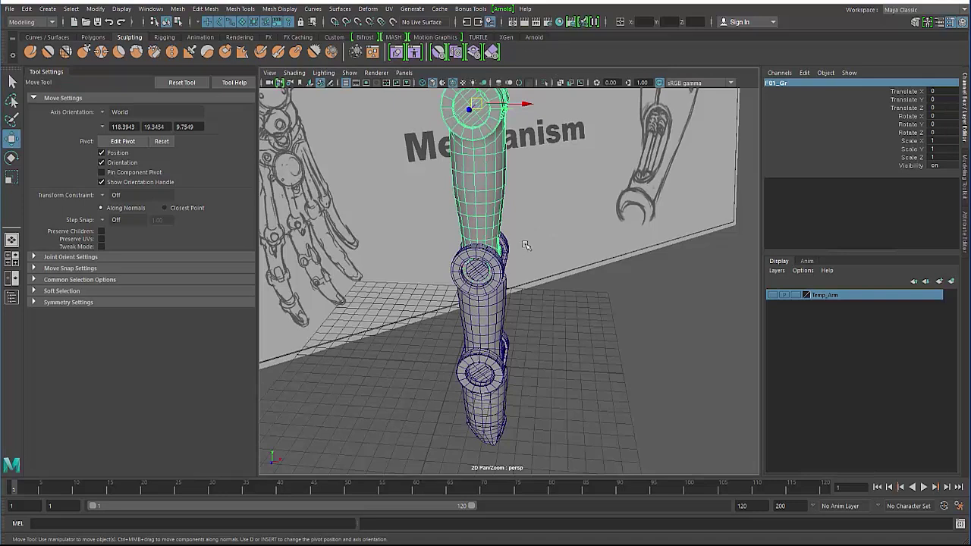
{"action": "key", "text": "ctrl+h"}
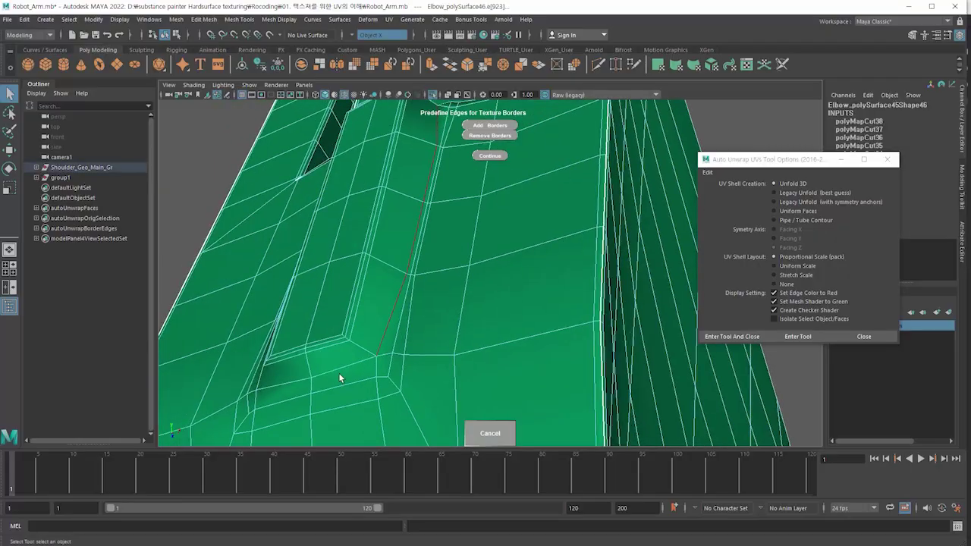
{"action": "left_click_drag", "start_coordinate": [339, 372], "coordinate": [383, 277], "text": "alt"}
{"action": "scroll", "coordinate": [383, 277], "scroll_direction": "down", "scroll_amount": 3}
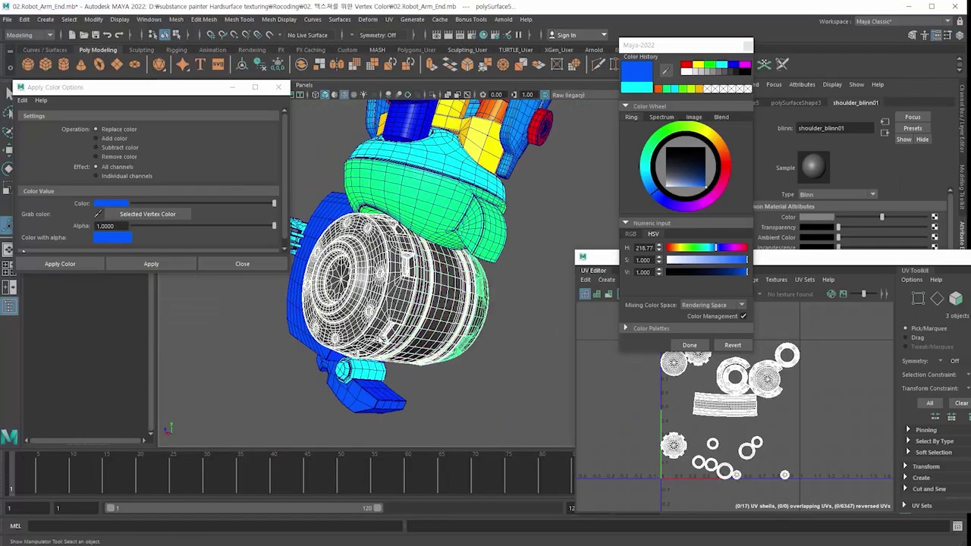
{"action": "left_click", "coordinate": [674, 208]}
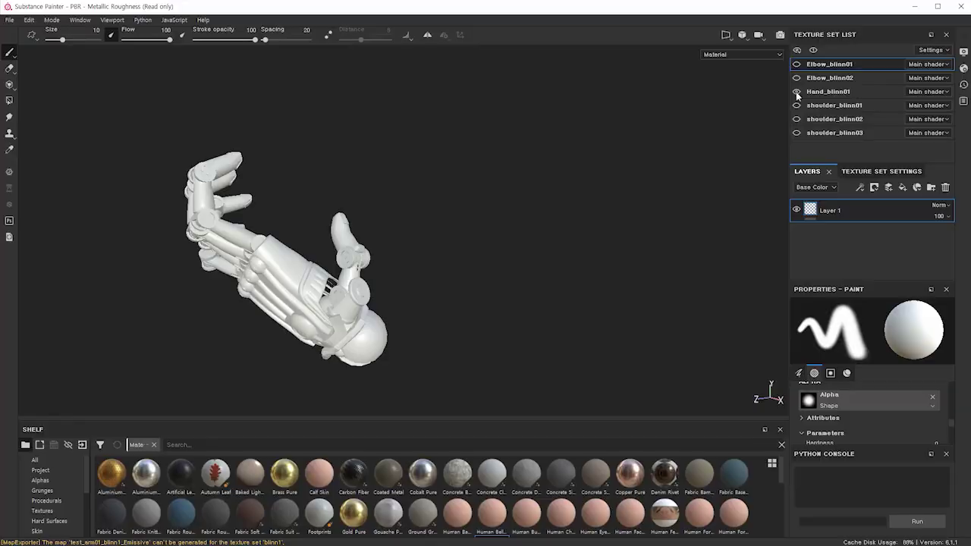
{"action": "left_click", "coordinate": [797, 77]}
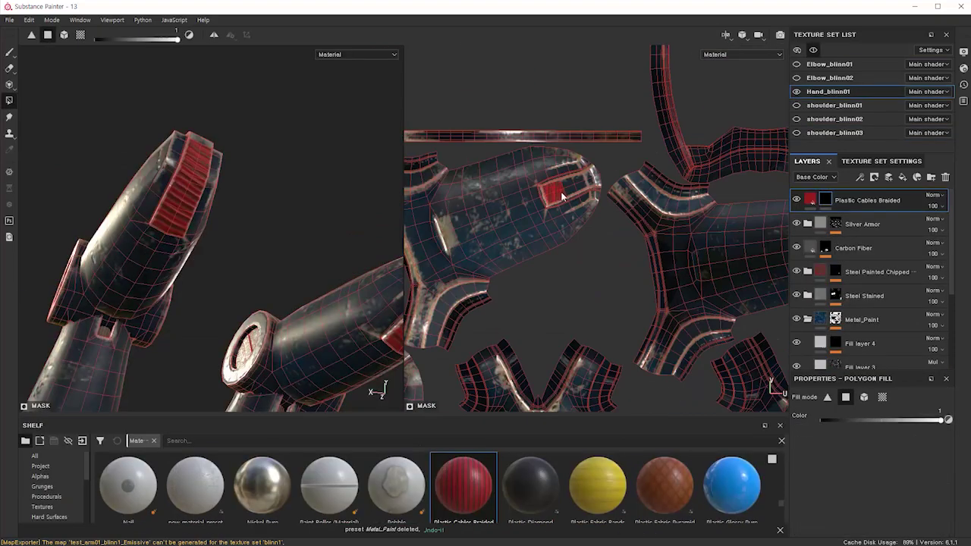
{"action": "middle_click_drag", "start_coordinate": [569, 209], "coordinate": [572, 227], "text": "alt"}
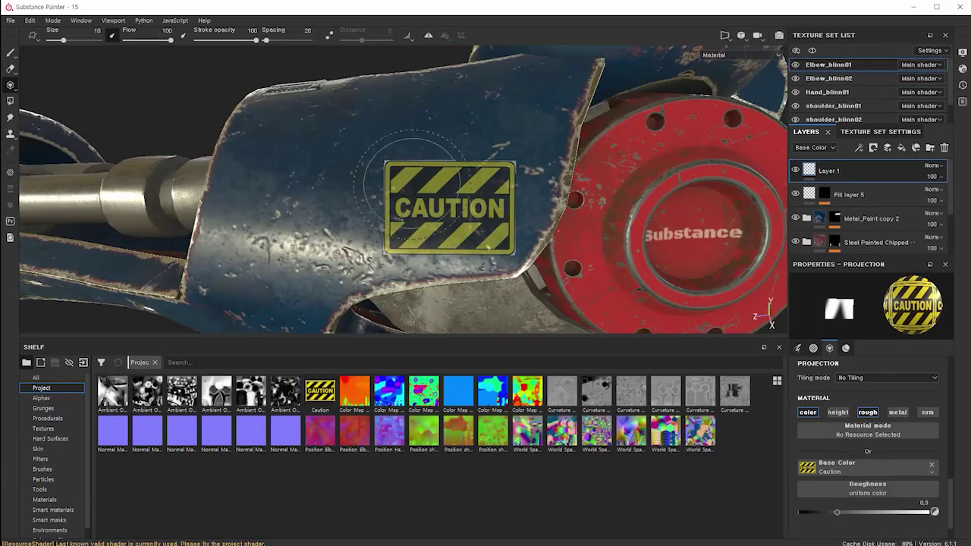
{"action": "left_click_drag", "start_coordinate": [409, 187], "coordinate": [416, 170]}
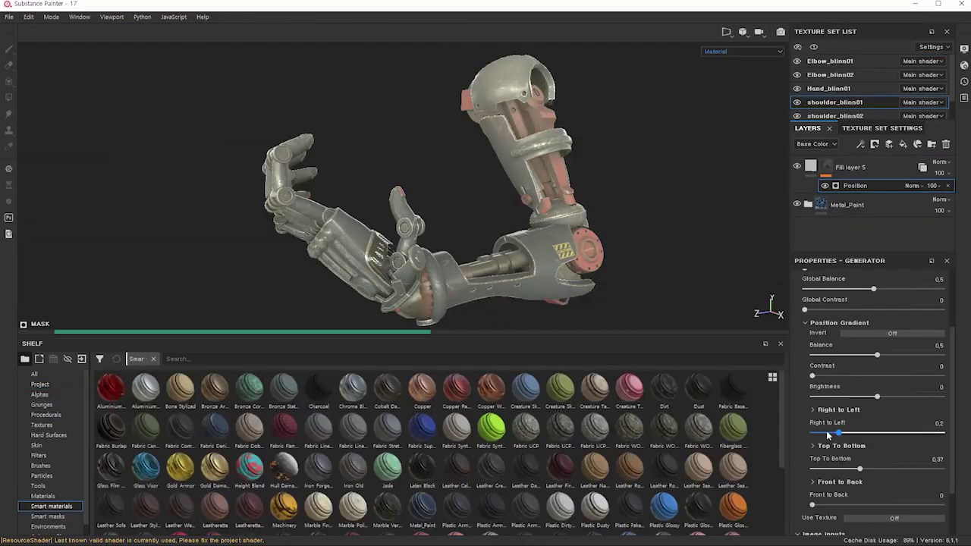
- In Substance Painter, set the Position Gradient balance of Fill layer 5's Position generator to 0.58
{"action": "left_click_drag", "start_coordinate": [842, 355], "coordinate": [888, 356]}
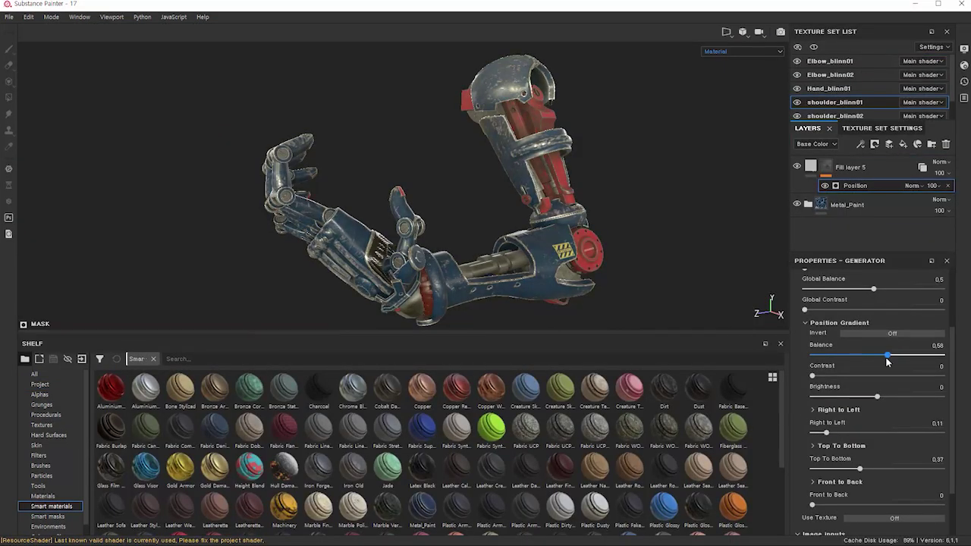
{"action": "left_click_drag", "start_coordinate": [304, 203], "coordinate": [280, 135], "text": "alt"}
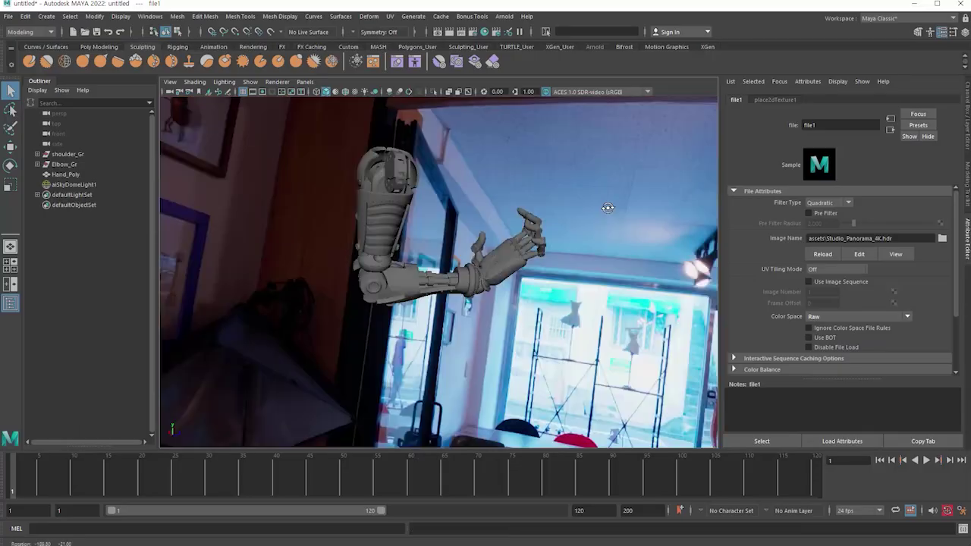
{"action": "left_click_drag", "start_coordinate": [607, 206], "coordinate": [407, 253], "text": "alt"}
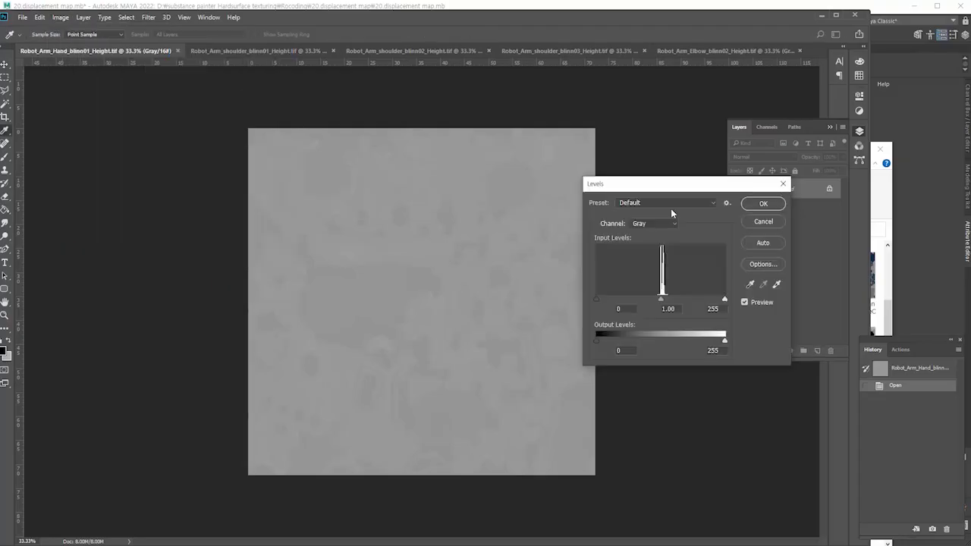
- In Photoshop, raise the black input level of Robot_Arm_Hand_blinn01_Height.tif with Levels and apply it
{"action": "left_click_drag", "start_coordinate": [596, 297], "coordinate": [654, 304]}
{"action": "left_click", "coordinate": [764, 203]}
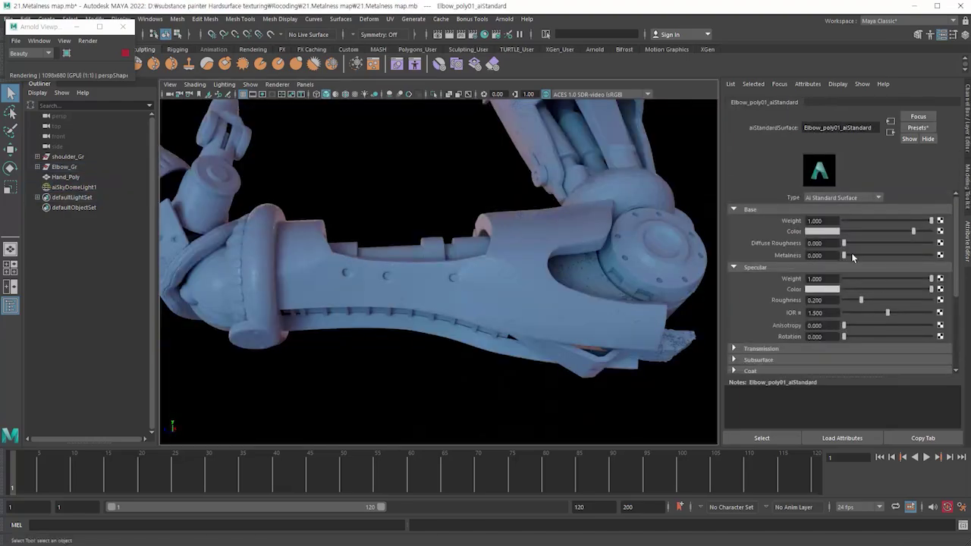
- In Maya, raise the base metalness of the Elbow_poly01_aiStandard material to its maximum
{"action": "left_click_drag", "start_coordinate": [851, 257], "coordinate": [933, 255]}
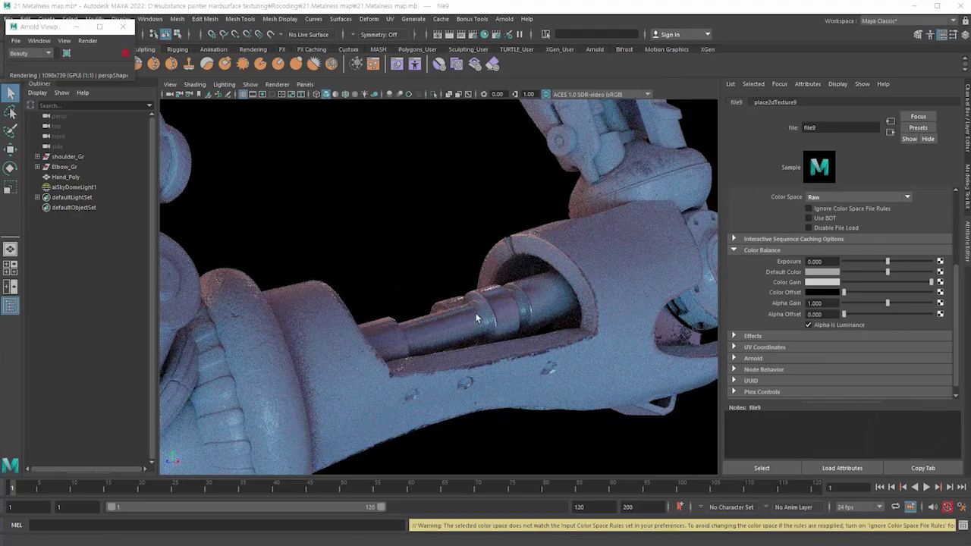
{"action": "left_click_drag", "start_coordinate": [475, 312], "coordinate": [456, 358], "text": "alt"}
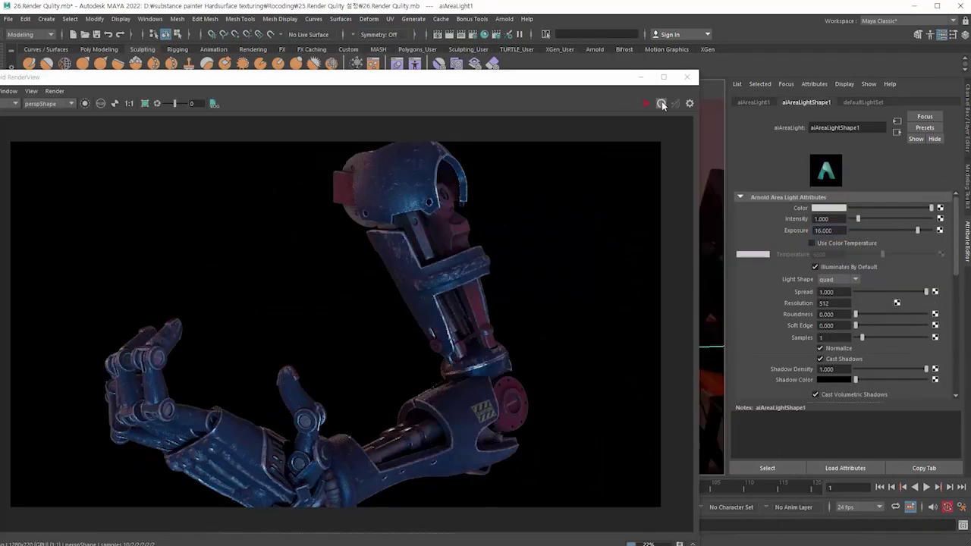
- Refresh the Arnold render of the robot arm and view its N and P passes
{"action": "left_click", "coordinate": [661, 104]}
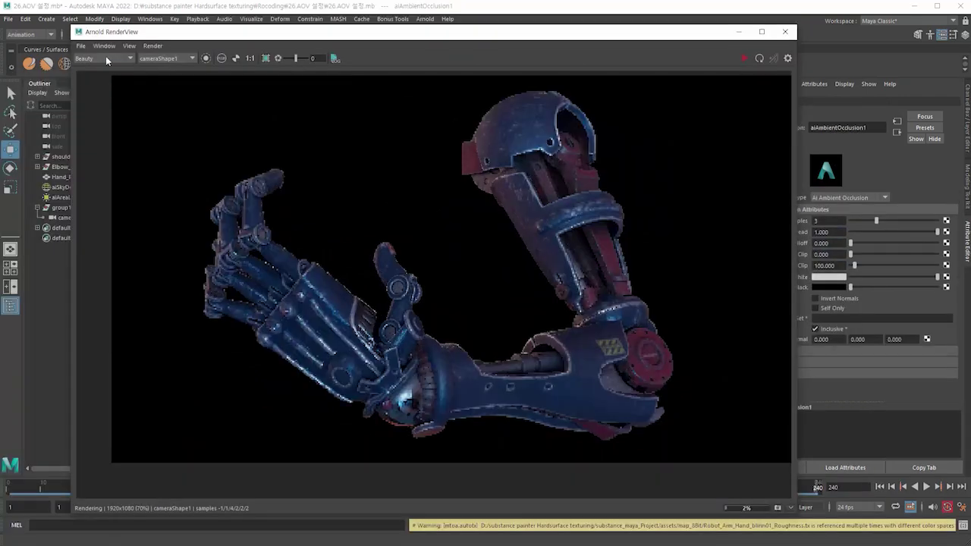
{"action": "scroll", "coordinate": [119, 58], "scroll_direction": "down", "scroll_amount": 1}
{"action": "scroll", "coordinate": [119, 59], "scroll_direction": "down", "scroll_amount": 1}
{"action": "left_click", "coordinate": [119, 58]}
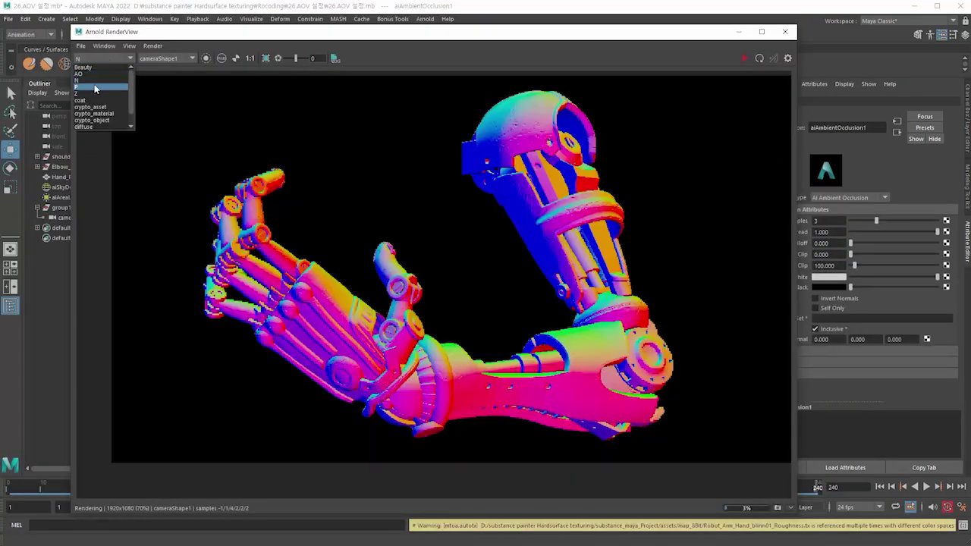
{"action": "left_click", "coordinate": [95, 90]}
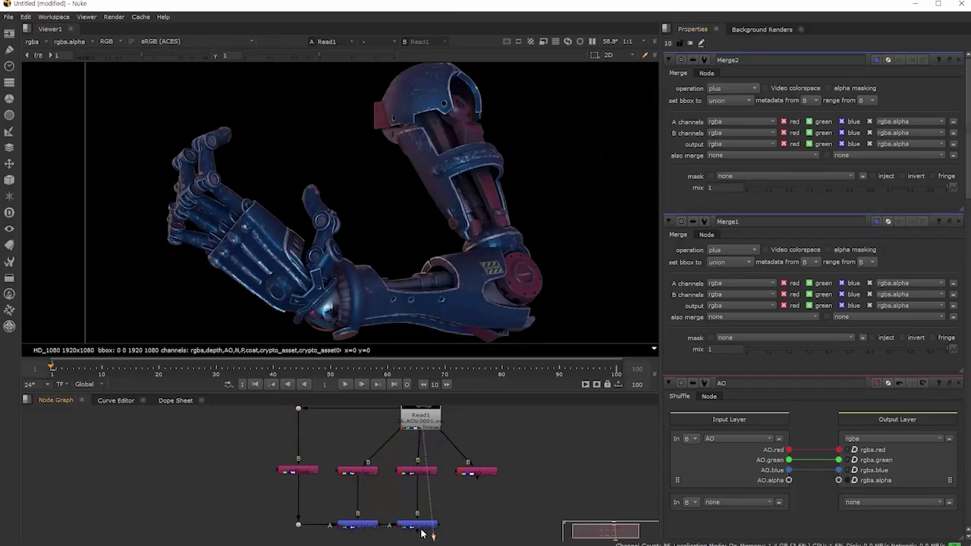
- In Nuke, add a Merge node that joins the AO pass to the composite chain and view the AO pass
{"action": "scroll", "coordinate": [423, 523], "scroll_direction": "down", "scroll_amount": 3}
{"action": "left_click_drag", "start_coordinate": [390, 537], "coordinate": [503, 506]}
{"action": "scroll", "coordinate": [380, 429], "scroll_direction": "up", "scroll_amount": 3}
{"action": "middle_click_drag", "start_coordinate": [403, 449], "coordinate": [398, 416]}
{"action": "left_click", "coordinate": [399, 414]}
{"action": "key", "text": "1"}
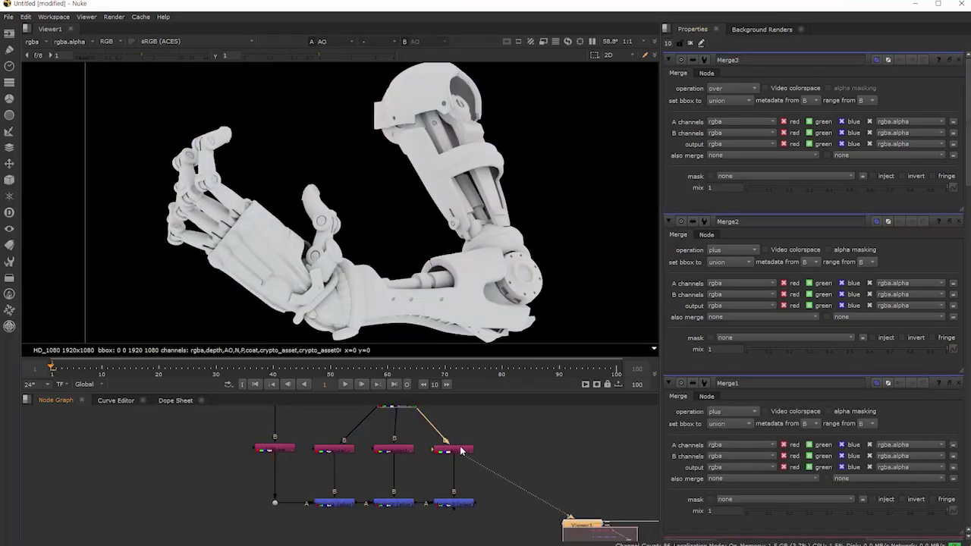
{"action": "left_click", "coordinate": [731, 249]}
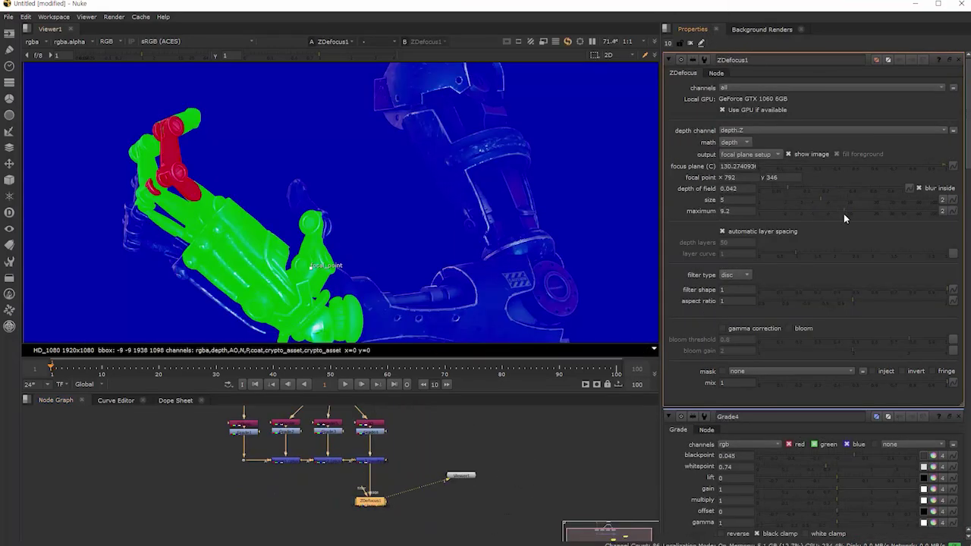
{"action": "left_click", "coordinate": [837, 209]}
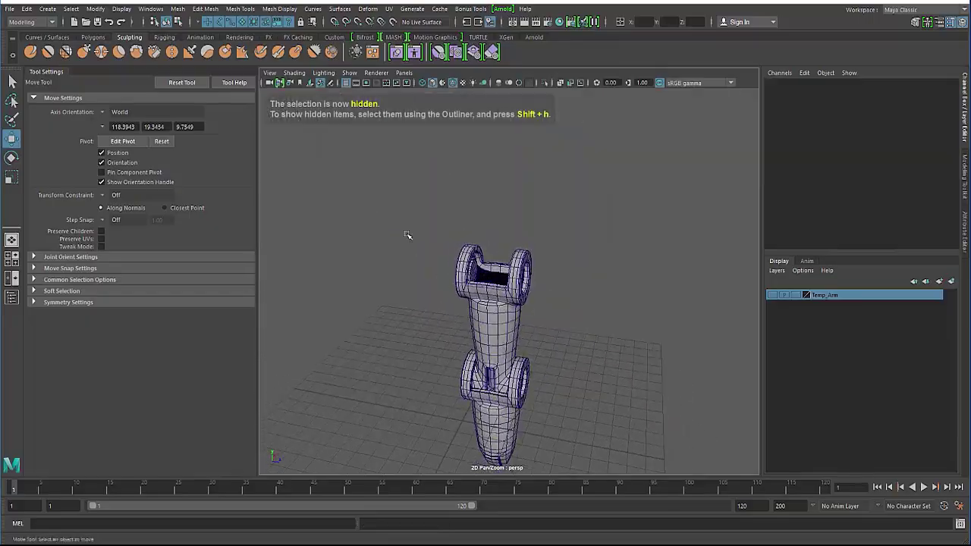
- In Maya, select the middle finger segment with its small cylinders and group them as F02_GR
{"action": "left_click_drag", "start_coordinate": [406, 233], "coordinate": [630, 308]}
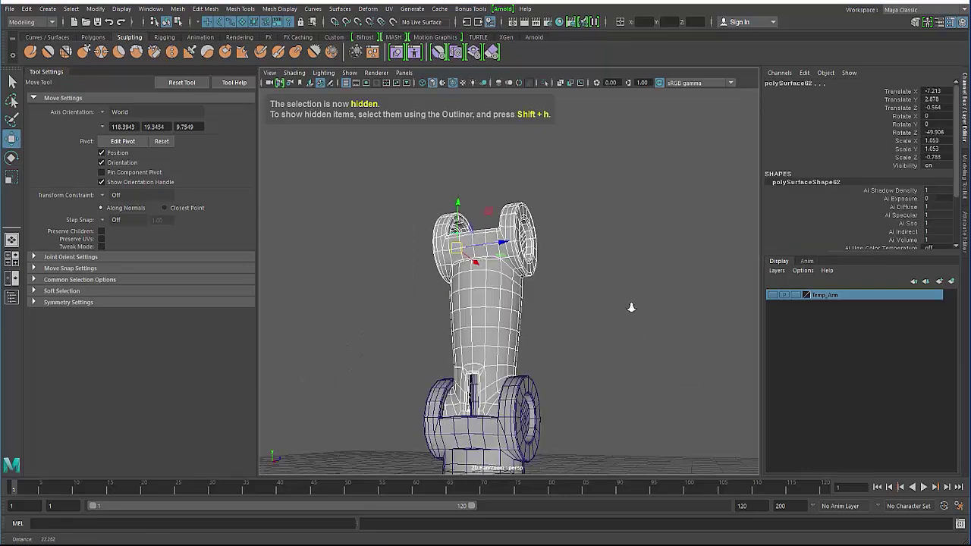
{"action": "right_click_drag", "start_coordinate": [631, 308], "coordinate": [645, 326], "text": "alt"}
{"action": "middle_click_drag", "start_coordinate": [645, 326], "coordinate": [602, 228], "text": "alt"}
{"action": "left_click", "coordinate": [531, 291], "text": "shift"}
{"action": "left_click_drag", "start_coordinate": [531, 292], "coordinate": [535, 315], "text": "alt"}
{"action": "right_click_drag", "start_coordinate": [535, 315], "coordinate": [502, 324], "text": "alt"}
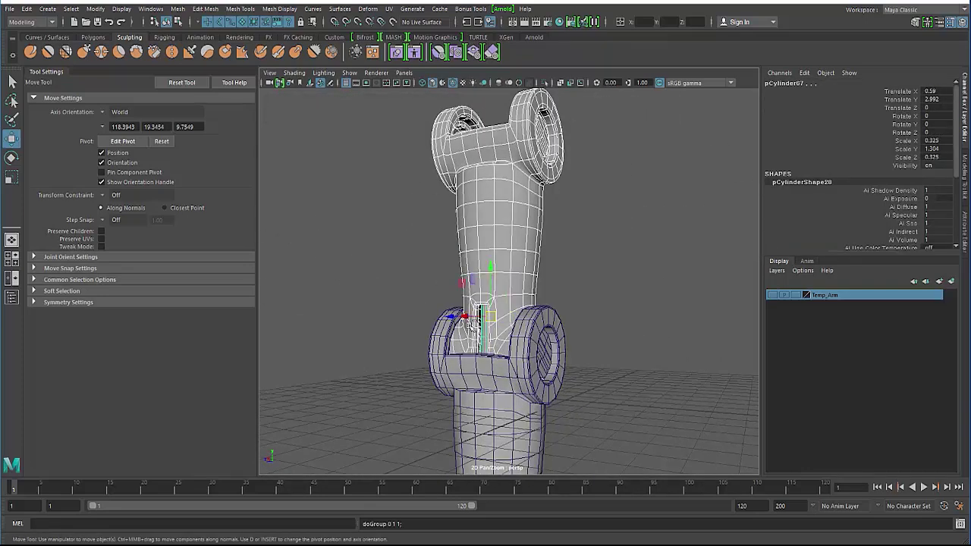
{"action": "key", "text": "ctrl+g"}
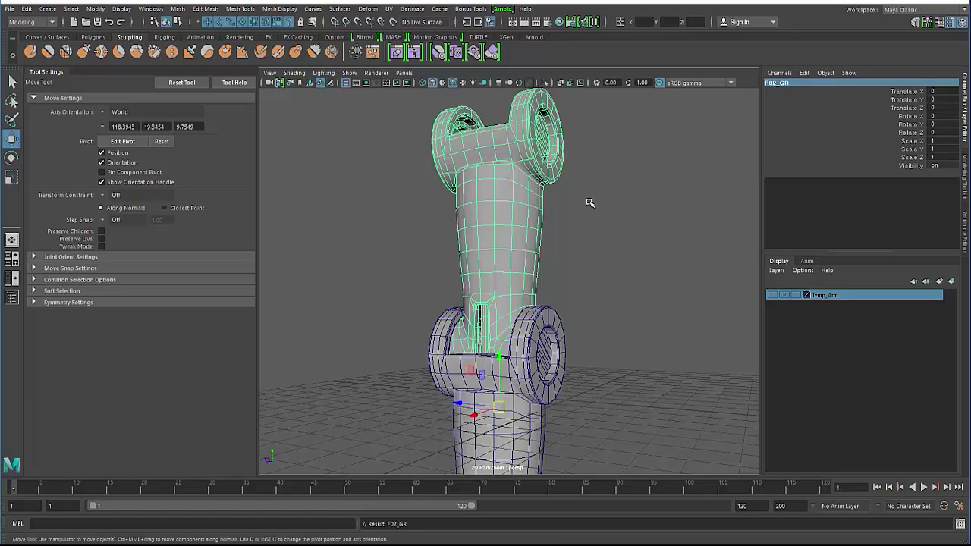
- Move the pivot of the F02_GR group to the centre of its upper joint in the front view
{"action": "key", "text": "space"}
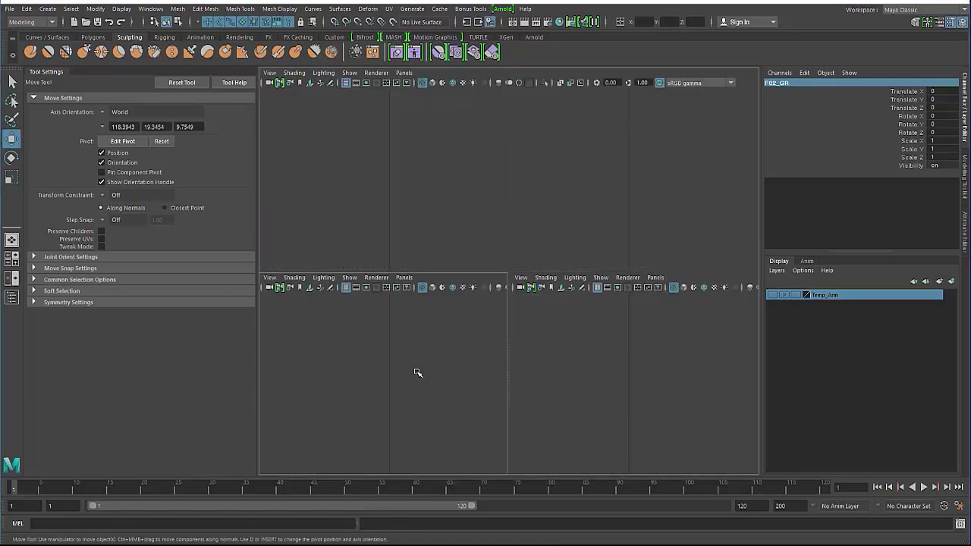
{"action": "key", "text": "space"}
{"action": "middle_click_drag", "start_coordinate": [333, 275], "coordinate": [302, 245], "text": "alt"}
{"action": "left_click_drag", "start_coordinate": [379, 228], "coordinate": [405, 204], "text": "alt"}
{"action": "middle_click_drag", "start_coordinate": [440, 361], "coordinate": [470, 205], "text": "alt"}
{"action": "right_click_drag", "start_coordinate": [470, 206], "coordinate": [524, 251], "text": "alt"}
{"action": "middle_click_drag", "start_coordinate": [518, 322], "coordinate": [516, 201], "text": "alt"}
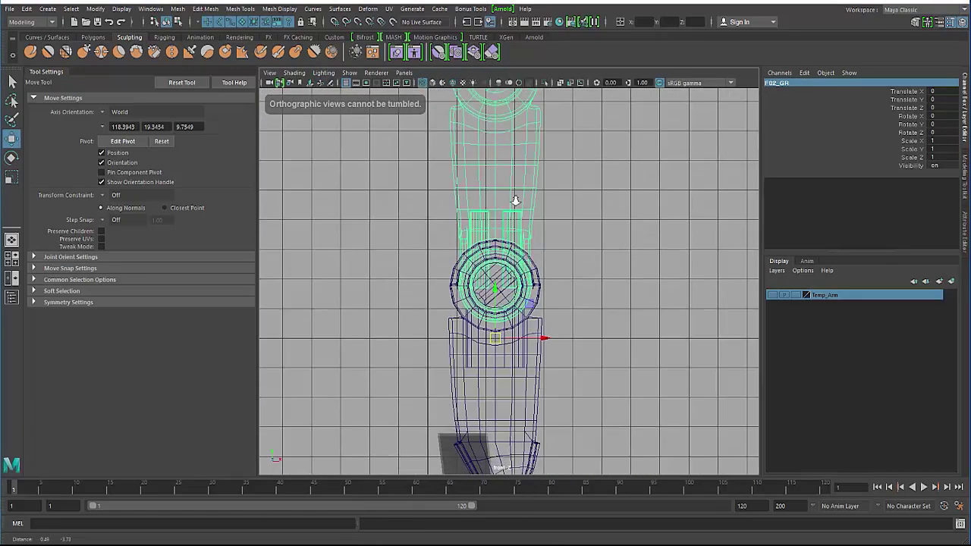
{"action": "right_click_drag", "start_coordinate": [518, 220], "coordinate": [462, 246], "text": "alt"}
{"action": "middle_click_drag", "start_coordinate": [462, 246], "coordinate": [471, 272], "text": "alt"}
{"action": "right_click_drag", "start_coordinate": [523, 273], "coordinate": [552, 281], "text": "alt"}
{"action": "key", "text": "d"}
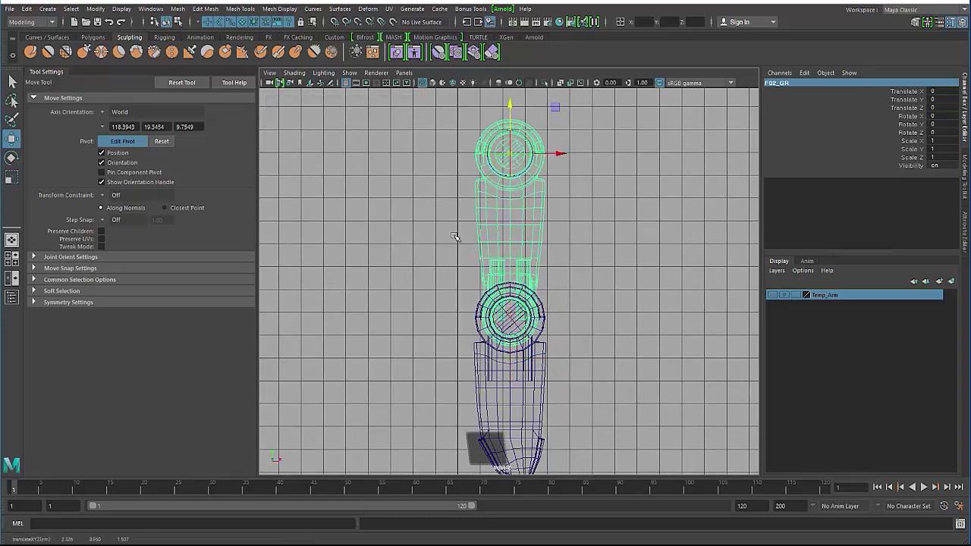
- Hide the F02_GR finger segment so that only the fingertip segment is left in the front view
{"action": "middle_click_drag", "start_coordinate": [454, 236], "coordinate": [444, 386], "text": "alt"}
{"action": "right_click_drag", "start_coordinate": [444, 386], "coordinate": [703, 384], "text": "alt"}
{"action": "left_click_drag", "start_coordinate": [501, 371], "coordinate": [504, 362], "text": "alt"}
{"action": "middle_click_drag", "start_coordinate": [503, 362], "coordinate": [514, 334], "text": "alt"}
{"action": "right_click_drag", "start_coordinate": [513, 334], "coordinate": [429, 286], "text": "alt"}
{"action": "middle_click_drag", "start_coordinate": [429, 287], "coordinate": [431, 198], "text": "alt"}
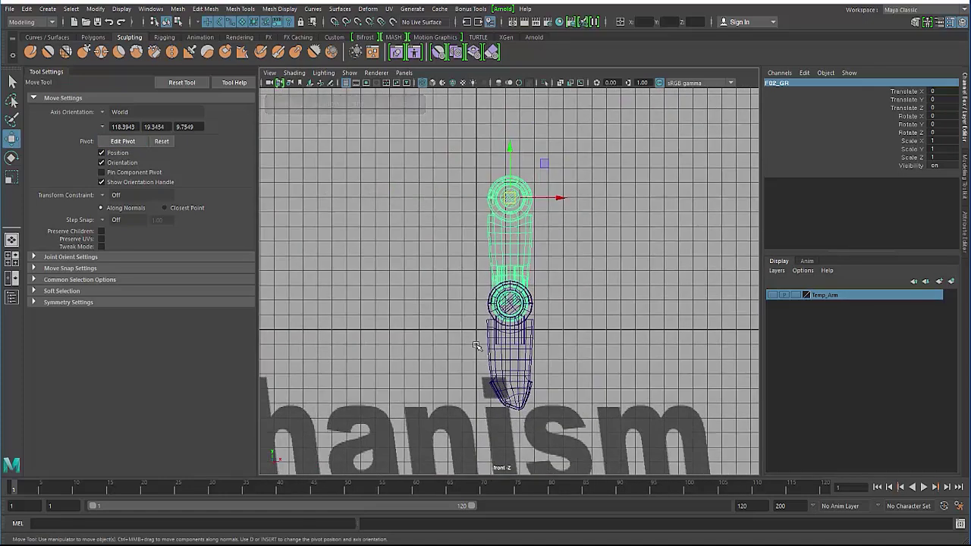
{"action": "key", "text": "ctrl+g"}
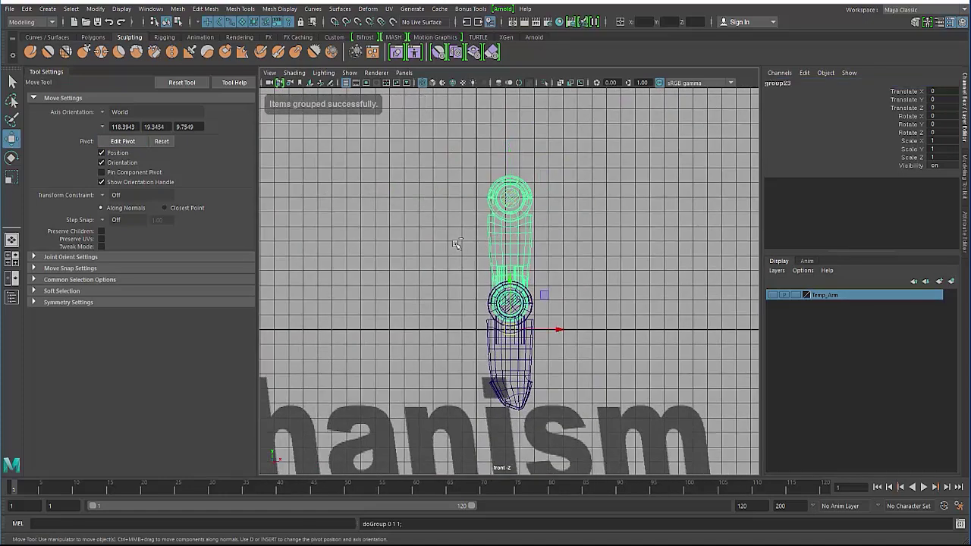
{"action": "key", "text": "ctrl+h"}
- Select all parts of the remaining fingertip segment and group them
{"action": "left_click_drag", "start_coordinate": [430, 266], "coordinate": [631, 426]}
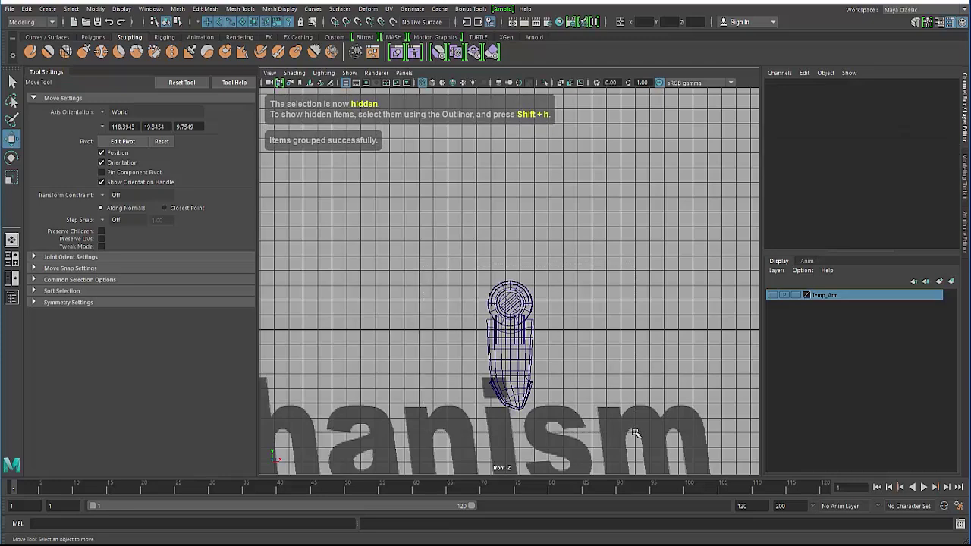
{"action": "key", "text": "ctrl+g"}
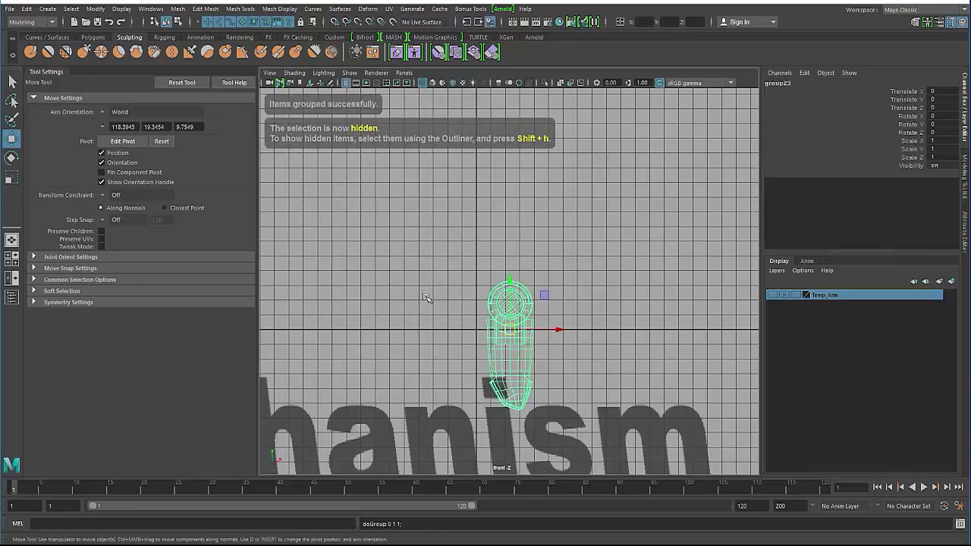
- Move the fingertip group's pivot to the centre of its round upper joint in the front view and rename the group F03_Gr
{"action": "right_click_drag", "start_coordinate": [469, 308], "coordinate": [586, 447], "text": "alt"}
{"action": "middle_click_drag", "start_coordinate": [585, 447], "coordinate": [592, 305], "text": "alt"}
{"action": "left_click", "coordinate": [467, 258]}
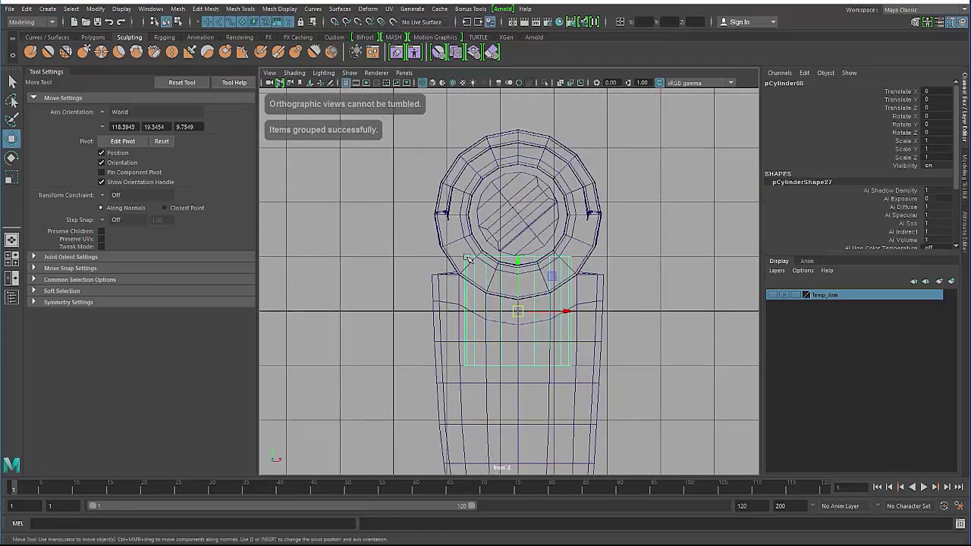
{"action": "left_click", "coordinate": [470, 280]}
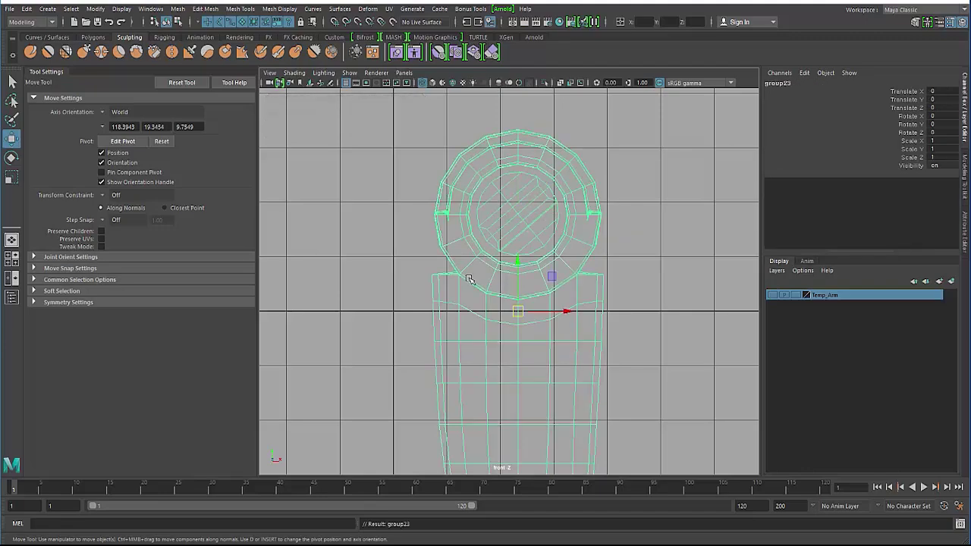
{"action": "right_click_drag", "start_coordinate": [511, 327], "coordinate": [425, 311], "text": "alt"}
{"action": "left_click_drag", "start_coordinate": [425, 311], "coordinate": [423, 310], "text": "alt"}
{"action": "right_click_drag", "start_coordinate": [423, 310], "coordinate": [415, 283], "text": "alt"}
{"action": "key", "text": "space"}
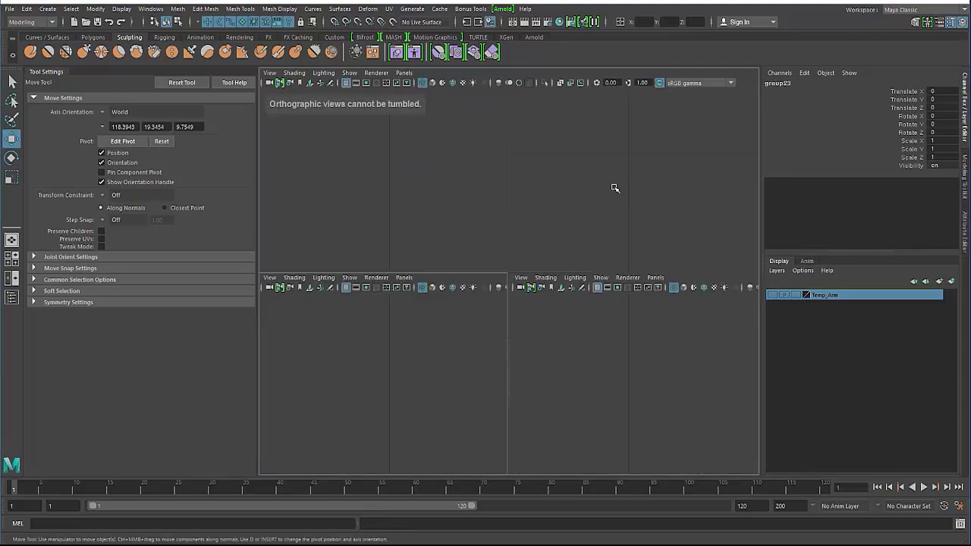
{"action": "key", "text": "space"}
{"action": "left_click_drag", "start_coordinate": [620, 186], "coordinate": [491, 322], "text": "alt"}
{"action": "key", "text": "space"}
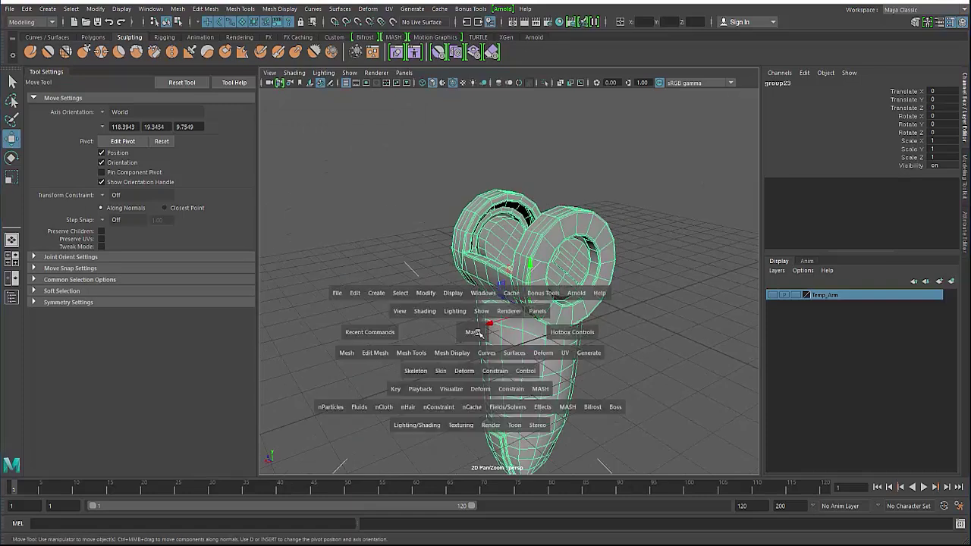
{"action": "key", "text": "space"}
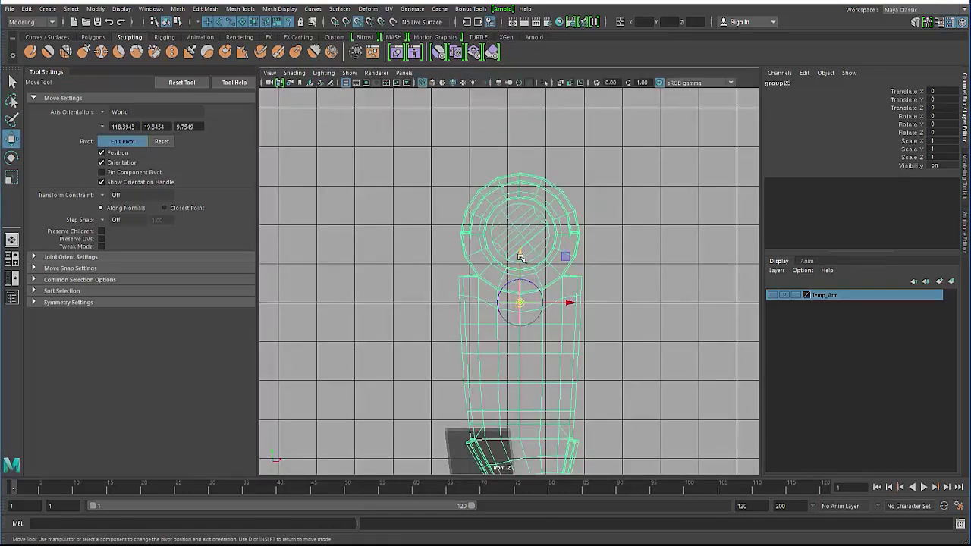
{"action": "key", "text": "d"}
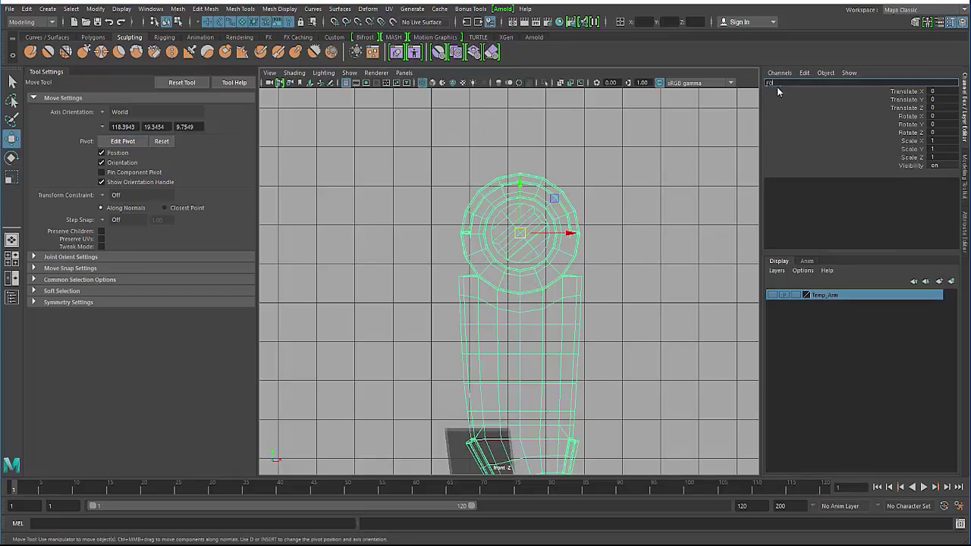
{"action": "type", "text": "_Gr"}
{"action": "key", "text": "Return"}
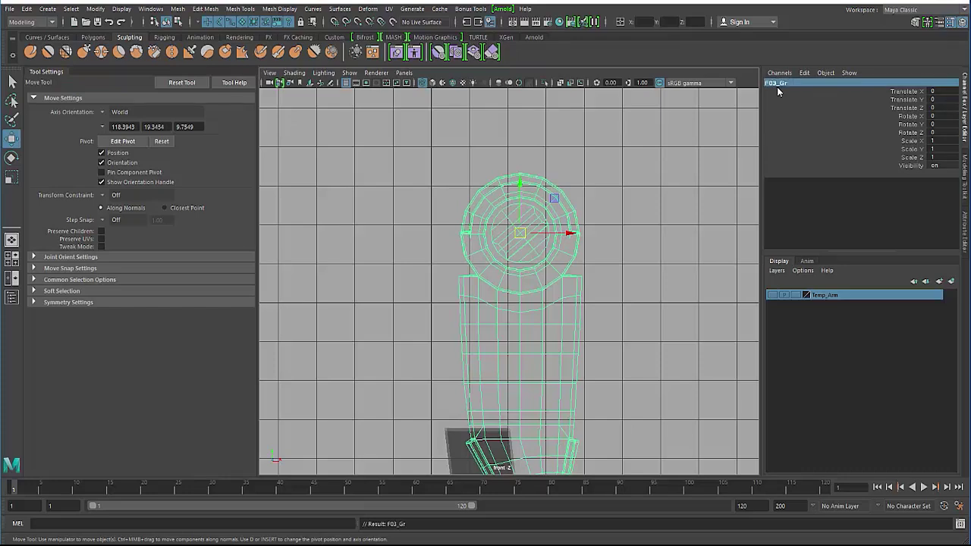
- Unparent the F01_Gr group from its parent group20 so it sits at the scene's top level
{"action": "left_click", "coordinate": [150, 9]}
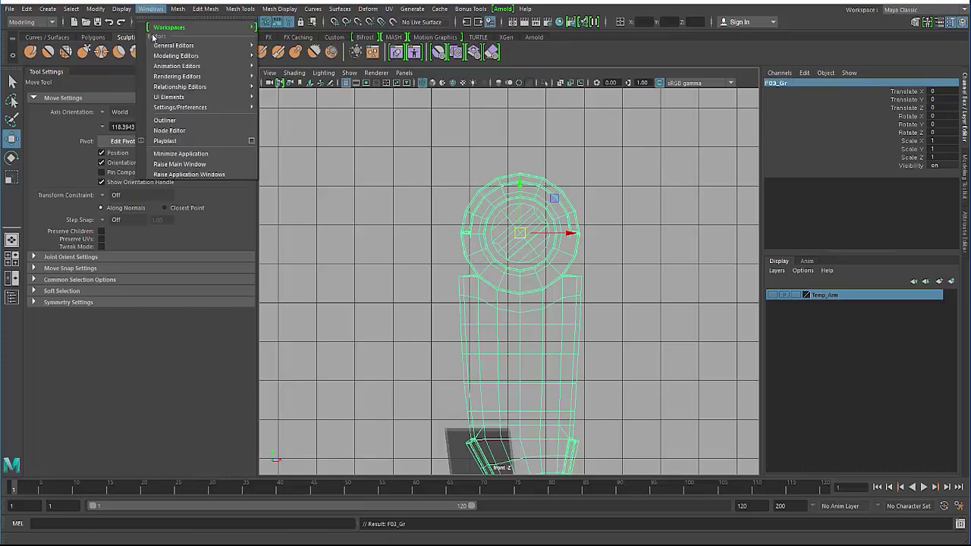
{"action": "left_click", "coordinate": [166, 114]}
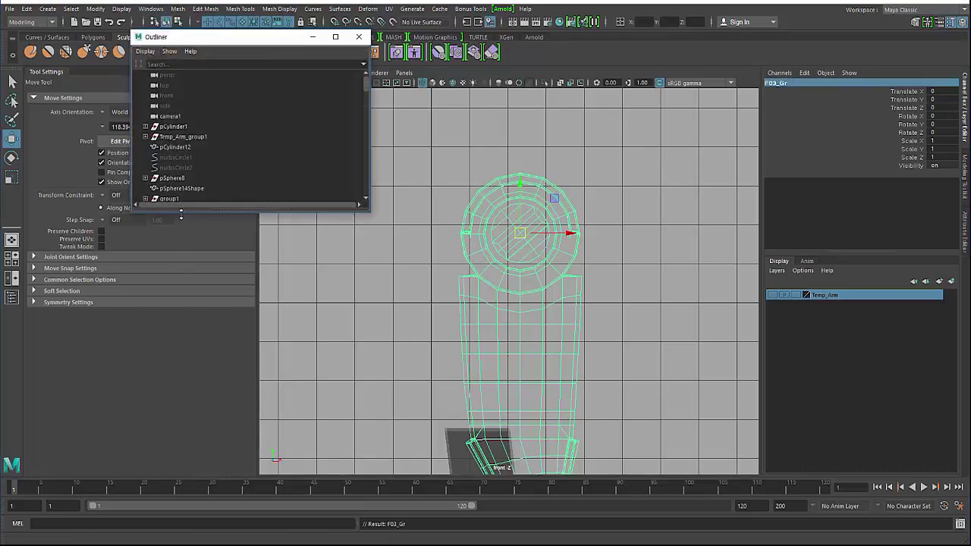
{"action": "left_click_drag", "start_coordinate": [181, 213], "coordinate": [180, 522]}
{"action": "scroll", "coordinate": [174, 364], "scroll_direction": "down", "scroll_amount": 10}
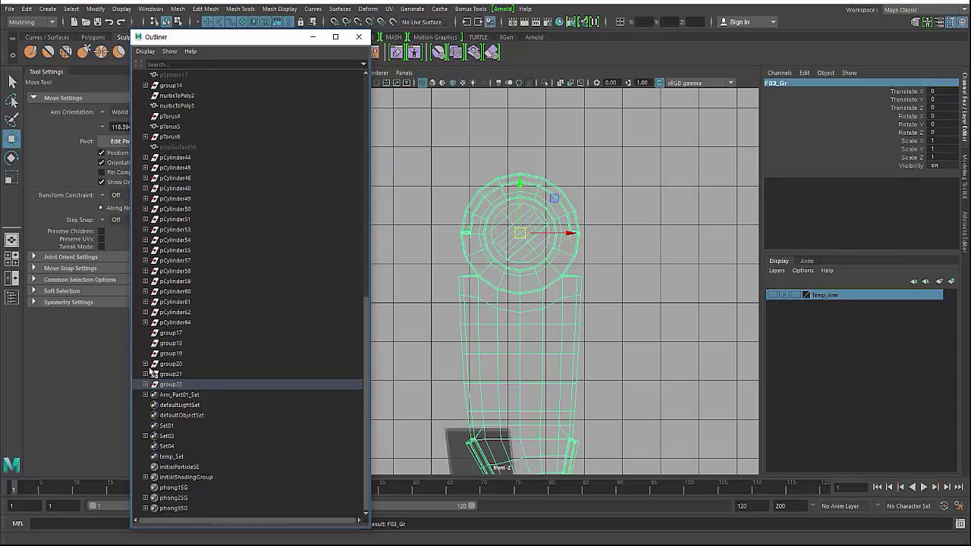
{"action": "left_click", "coordinate": [145, 364]}
{"action": "left_click", "coordinate": [171, 375]}
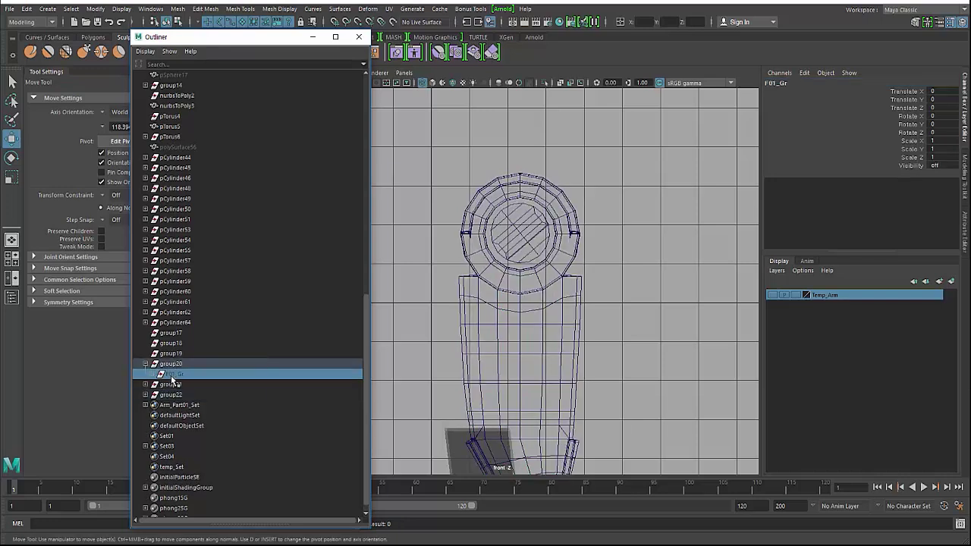
{"action": "key", "text": "shift+p"}
- Unparent the F02_GR group from group21 to the scene's top level
{"action": "left_click", "coordinate": [144, 375]}
{"action": "left_click", "coordinate": [176, 385]}
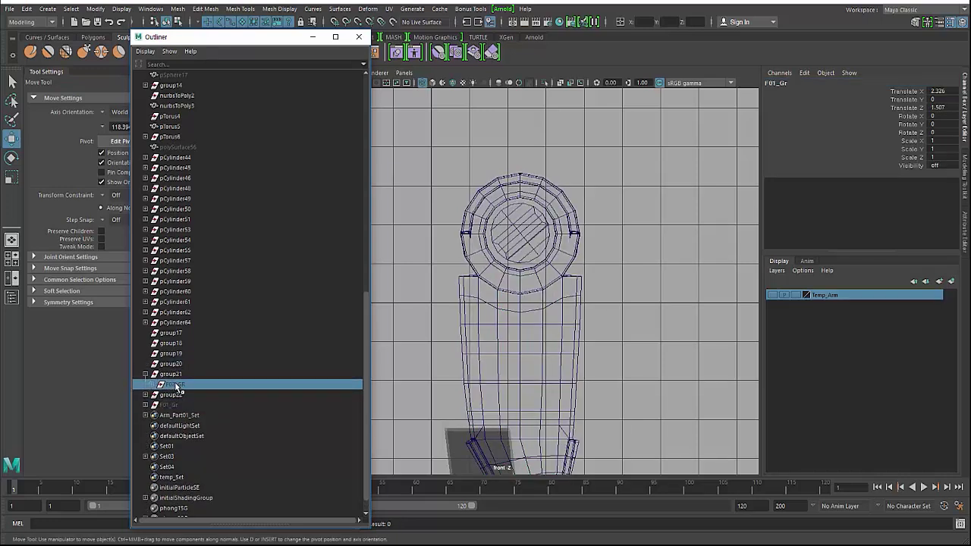
{"action": "key", "text": "shift+p"}
- Collapse the F01_Gr hierarchy and unparent the F03_Gr group from group22
{"action": "left_click", "coordinate": [145, 396]}
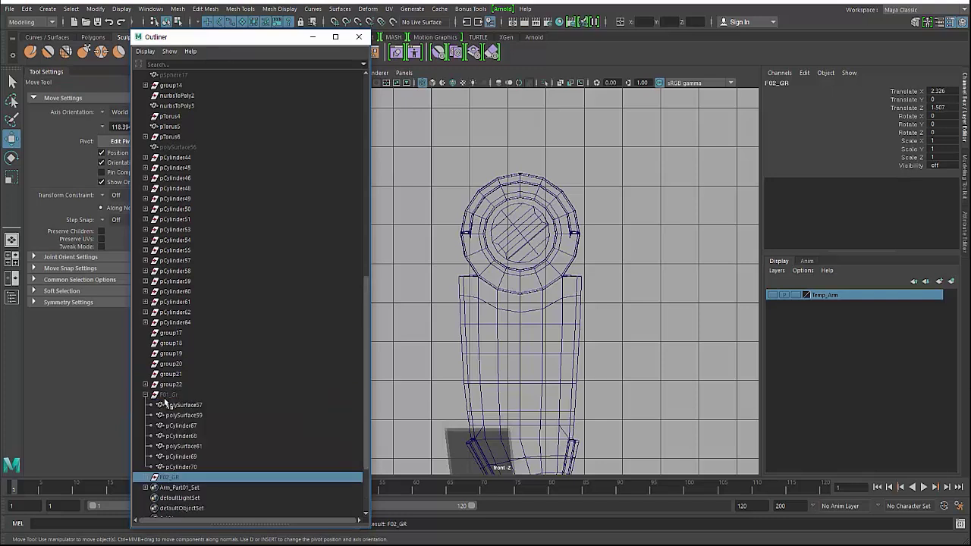
{"action": "left_click", "coordinate": [170, 396]}
{"action": "left_click", "coordinate": [144, 396]}
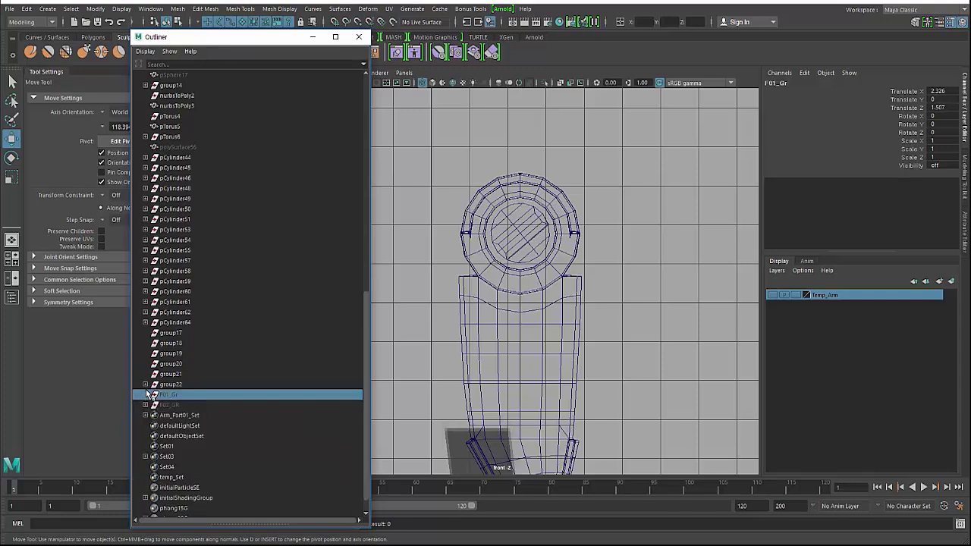
{"action": "left_click", "coordinate": [145, 385]}
{"action": "left_click", "coordinate": [173, 395]}
{"action": "key", "text": "shift+p"}
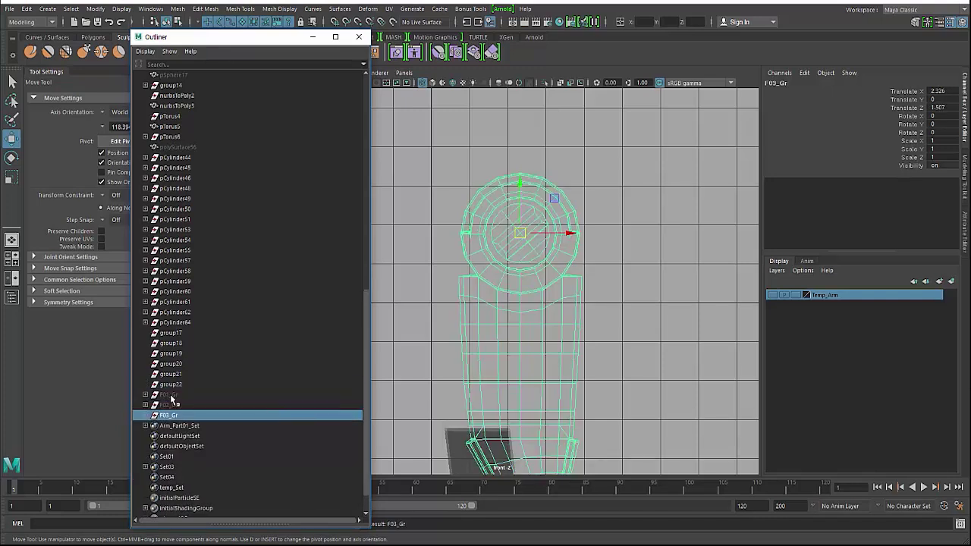
- Turn visibility on for the hidden F01_Gr and F02_GR finger groups together
{"action": "left_click_drag", "start_coordinate": [157, 395], "coordinate": [175, 408]}
{"action": "left_click", "coordinate": [266, 428]}
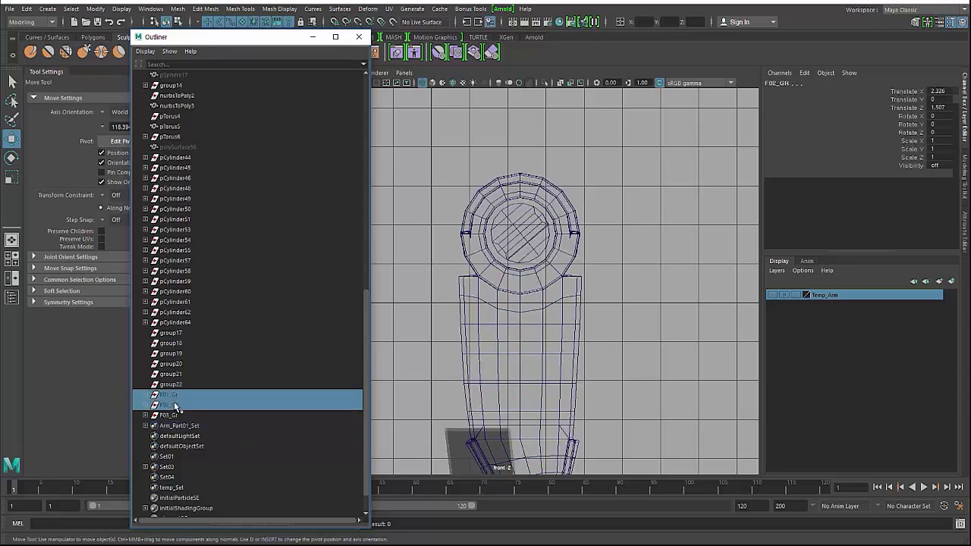
{"action": "double_click", "coordinate": [935, 165]}
{"action": "type", "text": "1"}
{"action": "key", "text": "Return"}
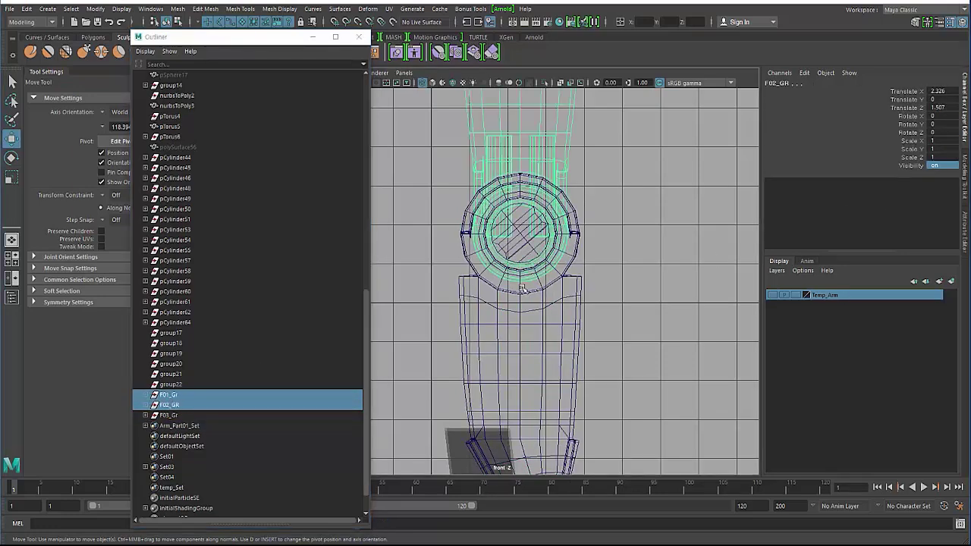
- Turn visibility on for the hidden polySurface56 hand part between the forearm and the finger
{"action": "right_click_drag", "start_coordinate": [537, 286], "coordinate": [475, 245], "text": "alt"}
{"action": "middle_click_drag", "start_coordinate": [475, 245], "coordinate": [481, 293], "text": "alt"}
{"action": "key", "text": "space"}
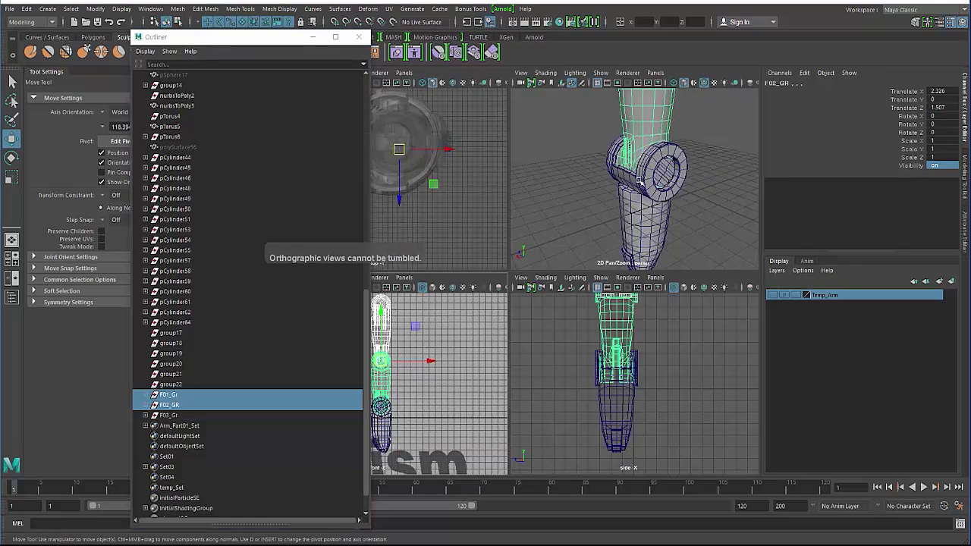
{"action": "right_click_drag", "start_coordinate": [640, 181], "coordinate": [554, 221], "text": "alt"}
{"action": "scroll", "coordinate": [561, 216], "scroll_direction": "up", "scroll_amount": 5}
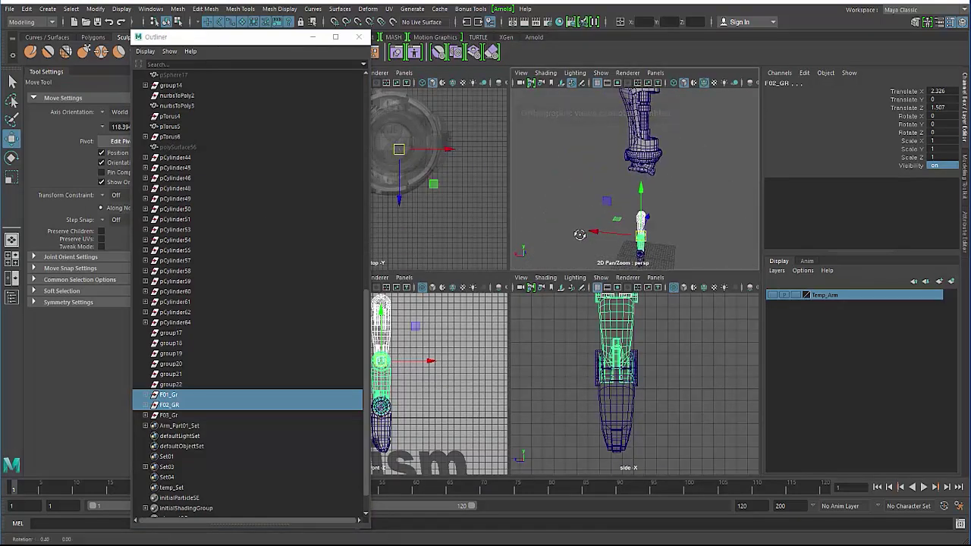
{"action": "left_click", "coordinate": [179, 146]}
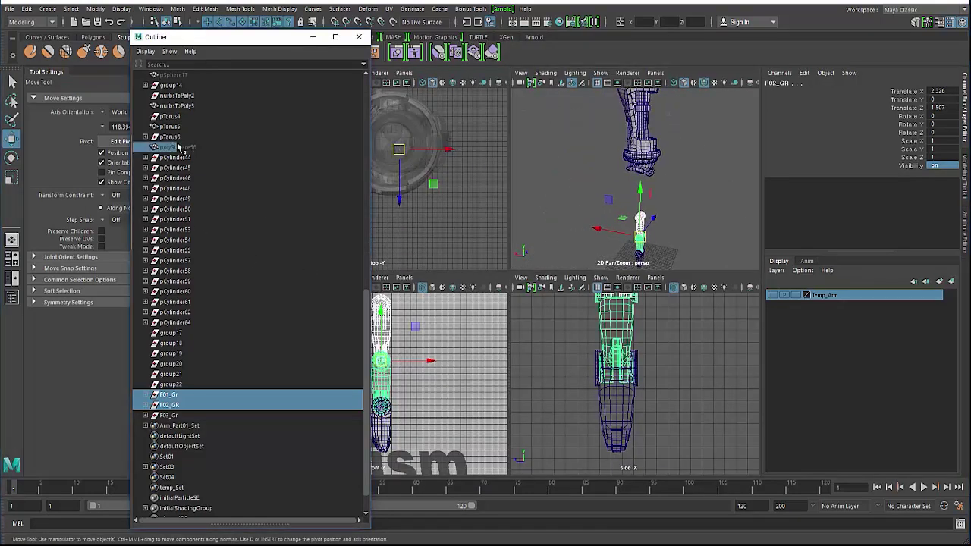
{"action": "double_click", "coordinate": [940, 166]}
{"action": "type", "text": "1"}
{"action": "key", "text": "Return"}
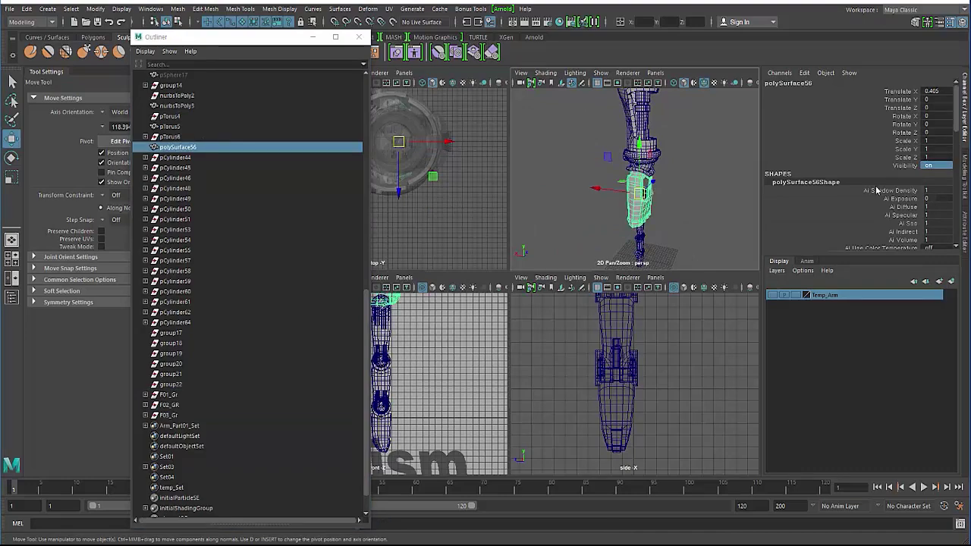
- Select all arm and hand parts above the finger in the perspective view and group them
{"action": "left_click", "coordinate": [599, 210]}
{"action": "key", "text": "space"}
{"action": "left_click_drag", "start_coordinate": [615, 250], "coordinate": [432, 318], "text": "alt"}
{"action": "left_click_drag", "start_coordinate": [423, 99], "coordinate": [421, 385]}
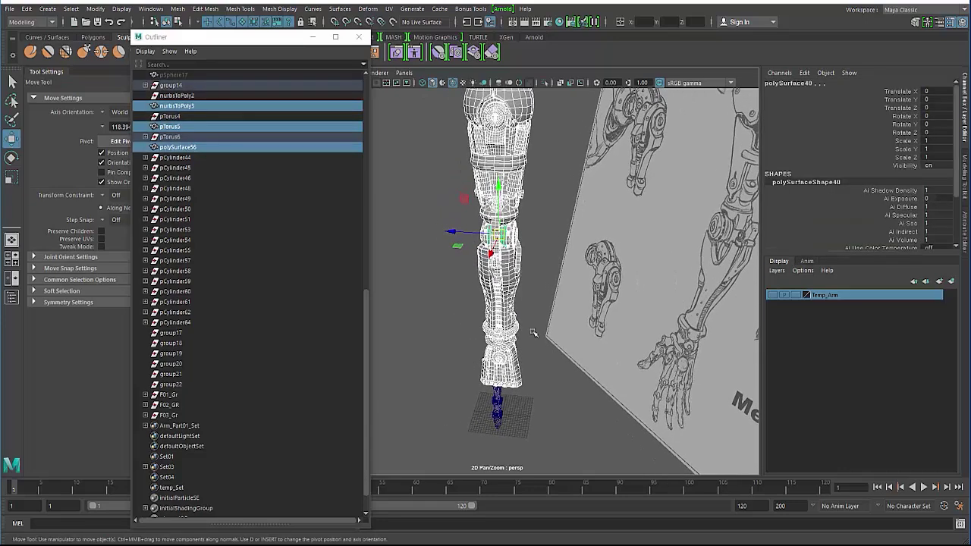
{"action": "left_click_drag", "start_coordinate": [515, 423], "coordinate": [452, 363], "text": "alt"}
{"action": "key", "text": "ctrl+g"}
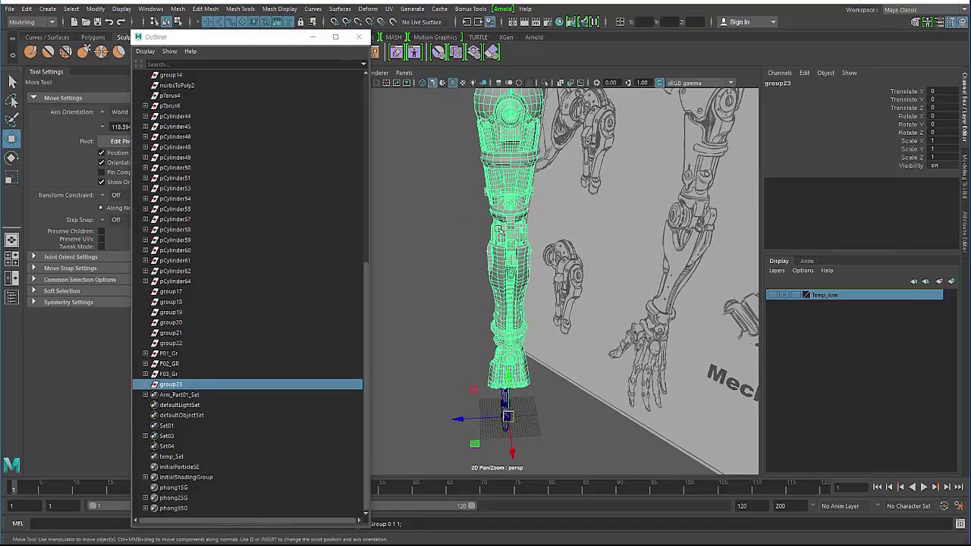
- Switch the perspective view to wireframe, select the whole arm and delete the construction history of all objects in the scene
{"action": "left_click", "coordinate": [428, 266]}
{"action": "left_click", "coordinate": [232, 281]}
{"action": "left_click", "coordinate": [182, 311]}
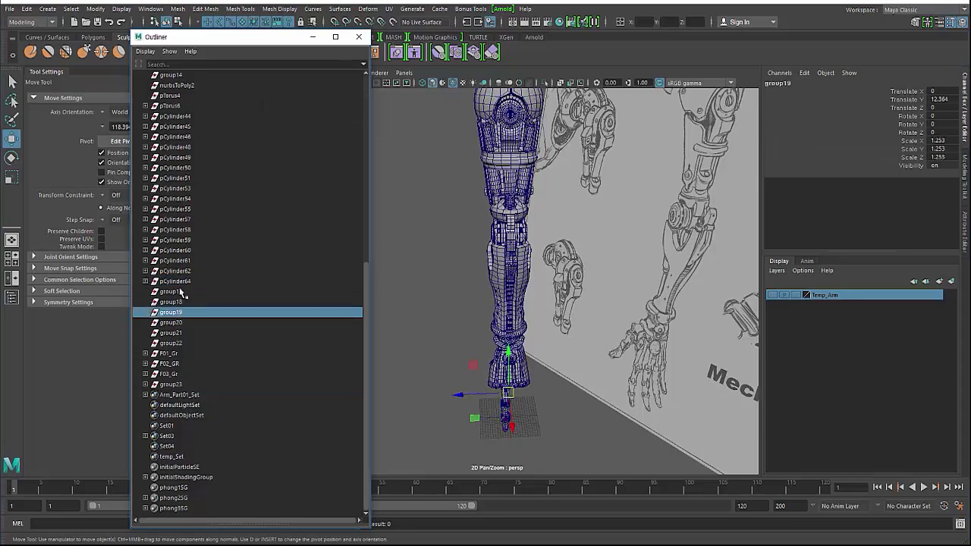
{"action": "left_click", "coordinate": [175, 284]}
{"action": "key", "text": "4"}
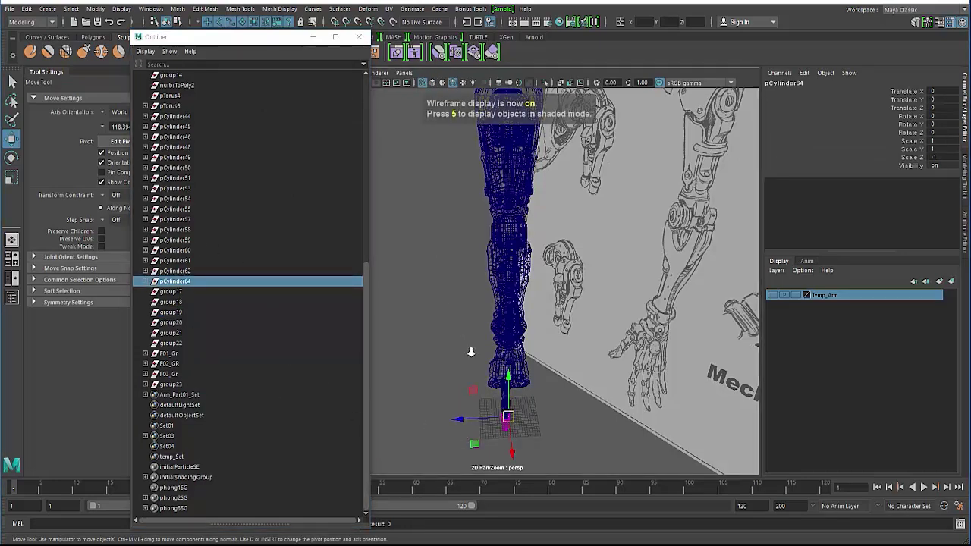
{"action": "left_click_drag", "start_coordinate": [471, 352], "coordinate": [441, 368], "text": "alt"}
{"action": "right_click_drag", "start_coordinate": [441, 369], "coordinate": [412, 384], "text": "alt"}
{"action": "left_click", "coordinate": [411, 383]}
{"action": "left_click_drag", "start_coordinate": [418, 179], "coordinate": [551, 399]}
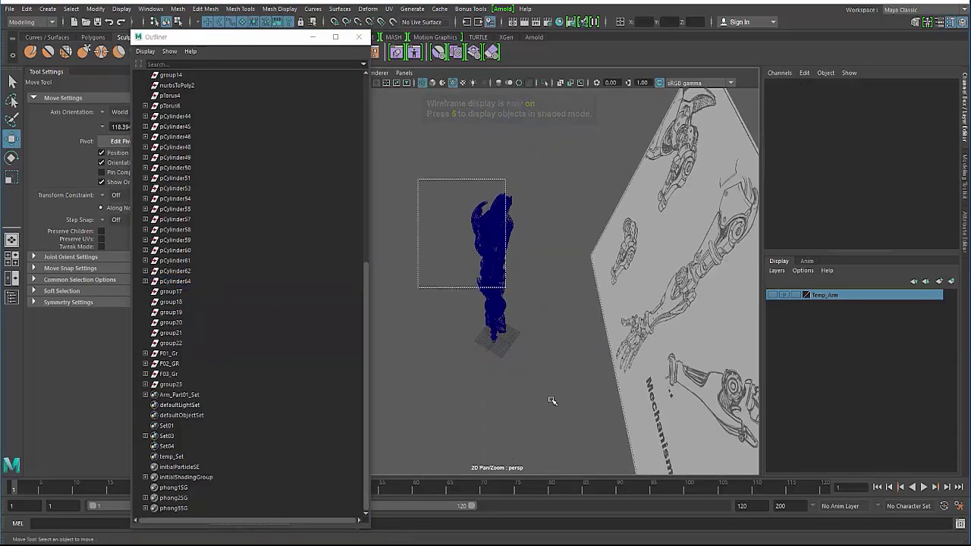
{"action": "left_click", "coordinate": [27, 9]}
{"action": "mouse_move", "coordinate": [75, 131]}
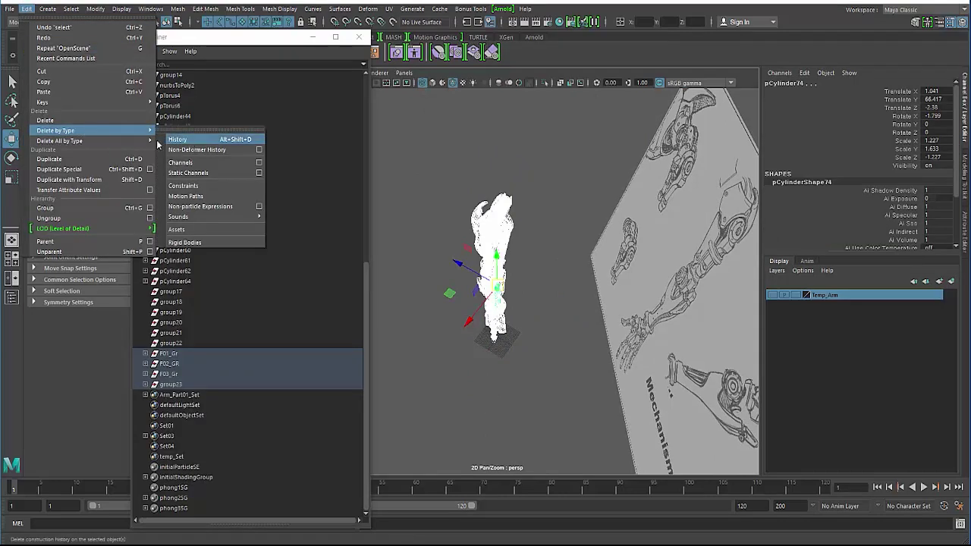
{"action": "mouse_move", "coordinate": [103, 144]}
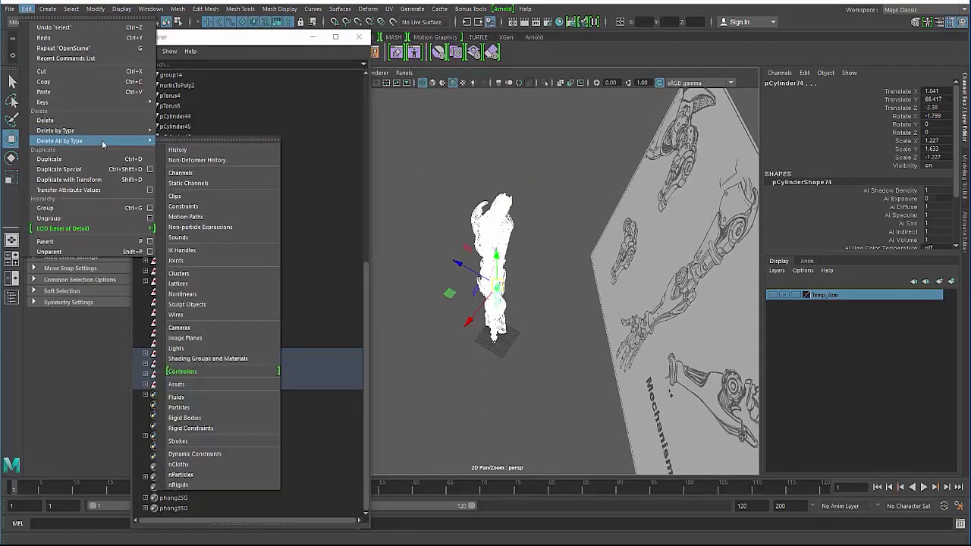
{"action": "left_click", "coordinate": [189, 151]}
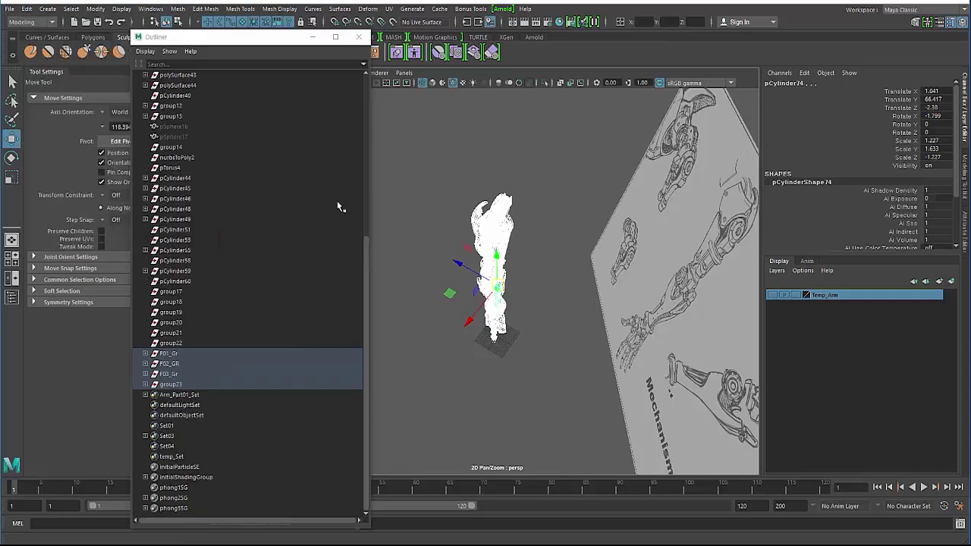
- Delete all leftover nodes from pCylinder1 through group22, keeping the three finger groups and group23
{"action": "left_click", "coordinate": [387, 317]}
{"action": "left_click", "coordinate": [166, 365]}
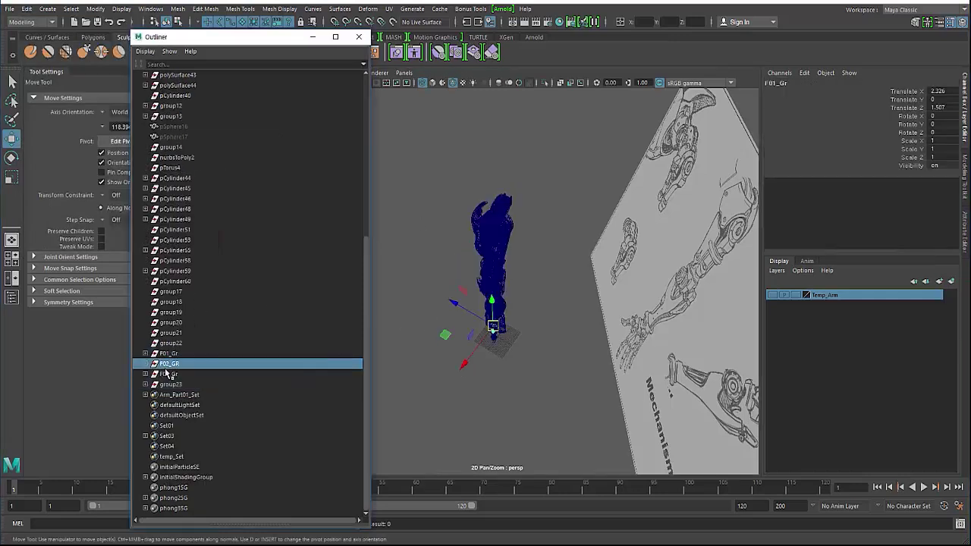
{"action": "left_click", "coordinate": [170, 384]}
{"action": "left_click", "coordinate": [171, 313]}
{"action": "left_click", "coordinate": [166, 292]}
{"action": "left_click", "coordinate": [171, 272]}
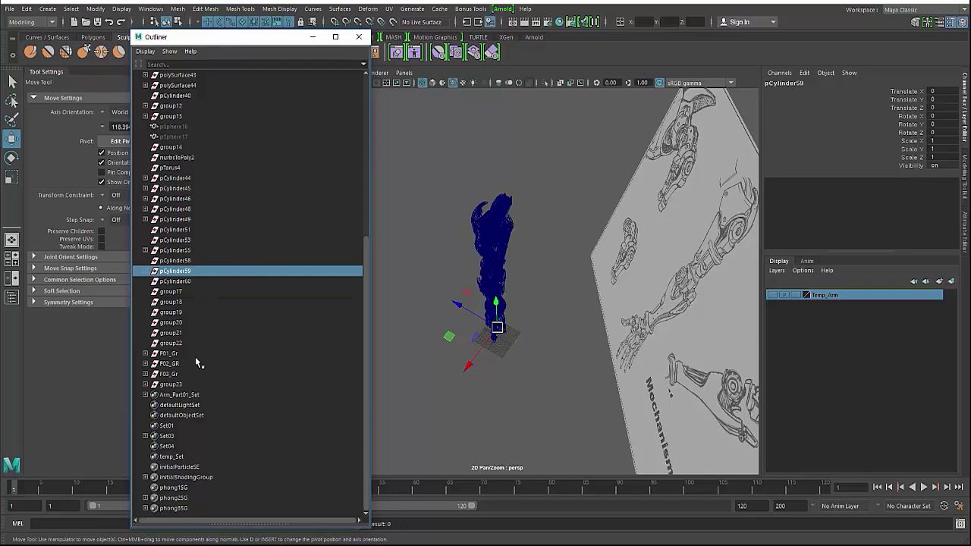
{"action": "left_click", "coordinate": [178, 385]}
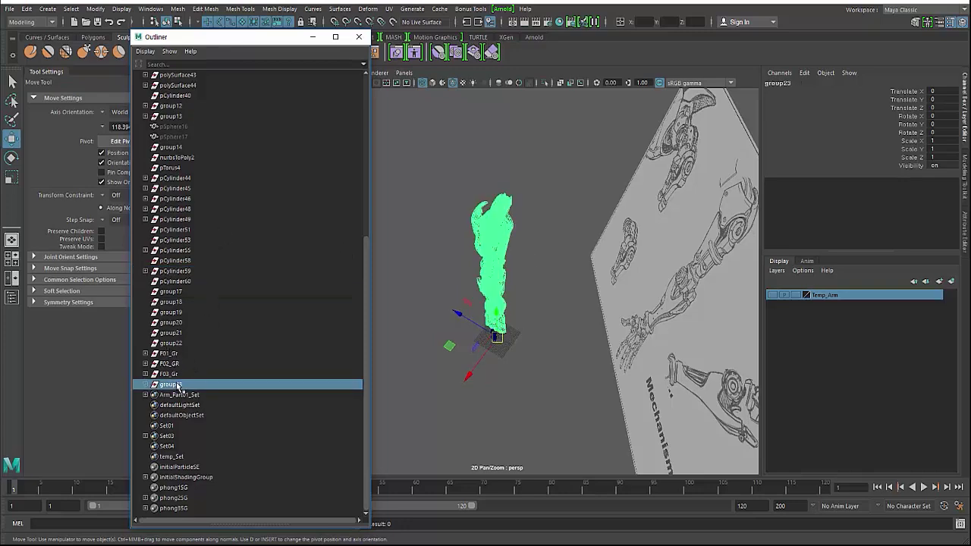
{"action": "left_click", "coordinate": [168, 343]}
{"action": "scroll", "coordinate": [165, 303], "scroll_direction": "up", "scroll_amount": 8}
{"action": "left_click", "coordinate": [173, 127], "text": "shift"}
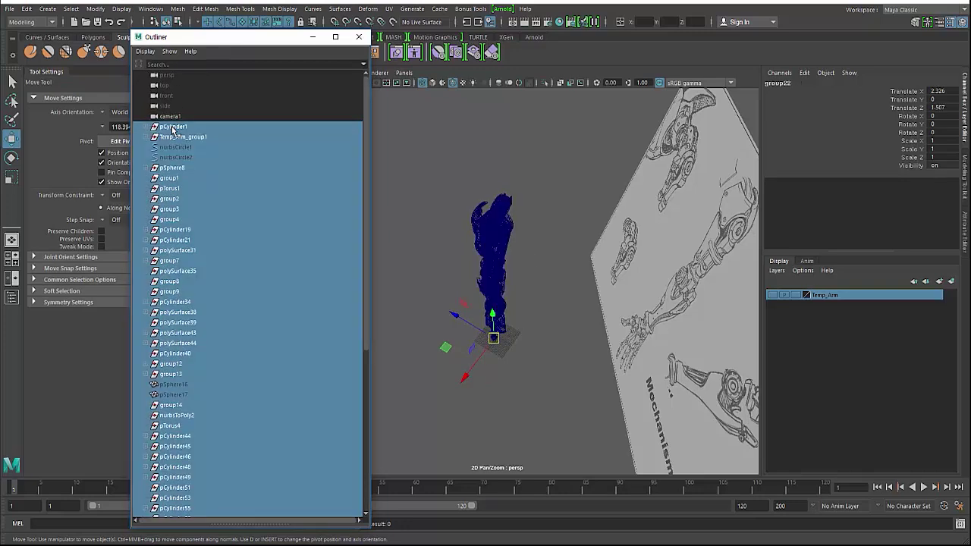
{"action": "key", "text": "Delete"}
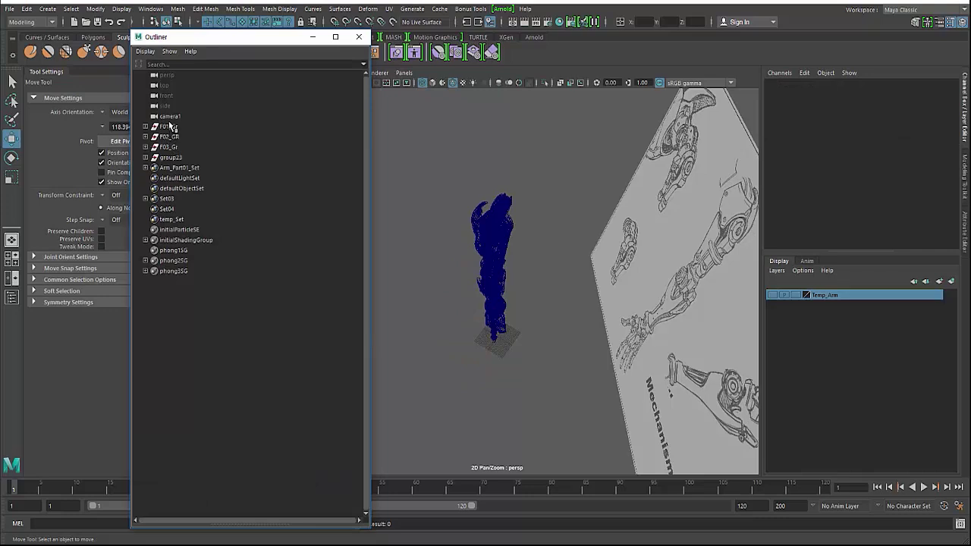
- Rename group23 to Arm_Geo_Gr
{"action": "left_click", "coordinate": [168, 158]}
{"action": "double_click", "coordinate": [168, 158]}
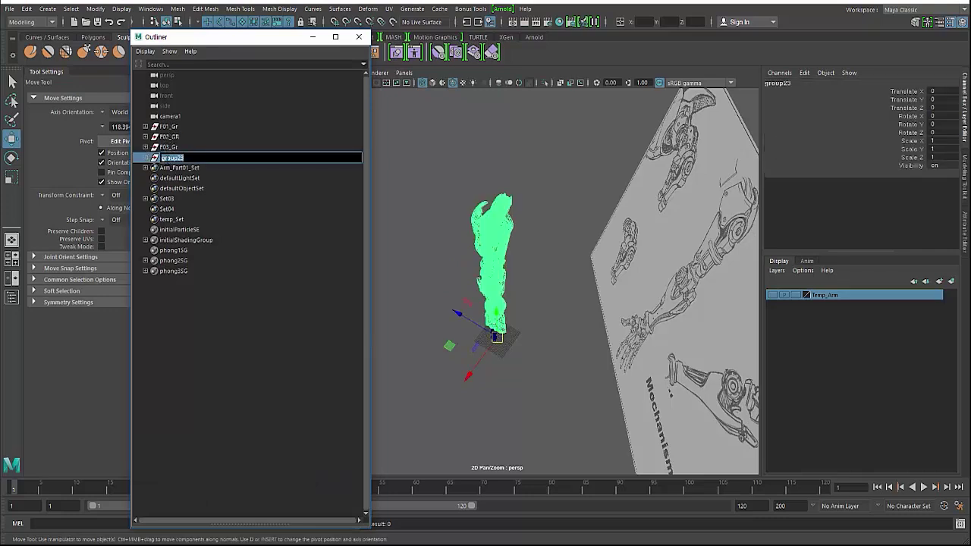
{"action": "type", "text": "Arm_Geo_Gr"}
{"action": "key", "text": "Return"}
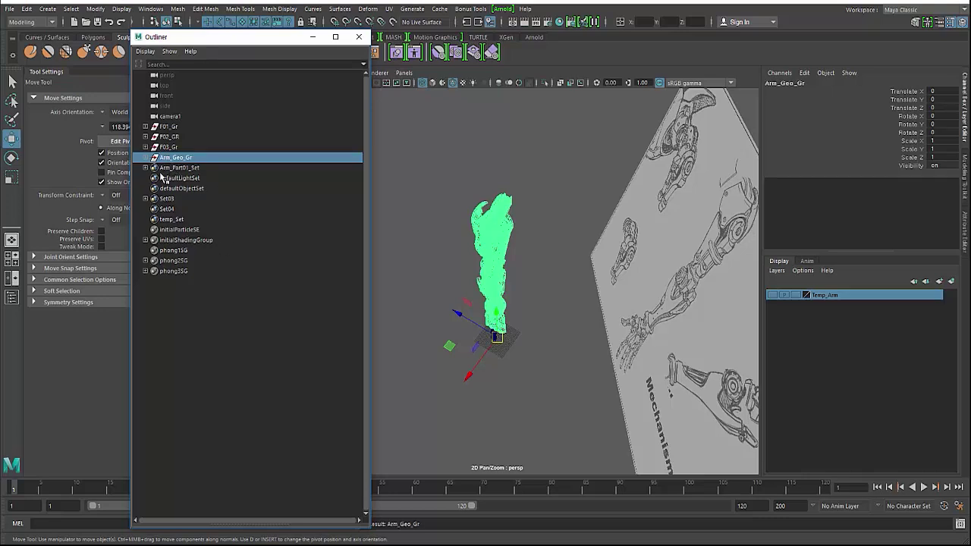
- Delete all removable sets and shading groups from Arm_Part01_Set through phong3SG, leaving the finger groups and Arm_Geo_Gr
{"action": "left_click_drag", "start_coordinate": [171, 168], "coordinate": [173, 283]}
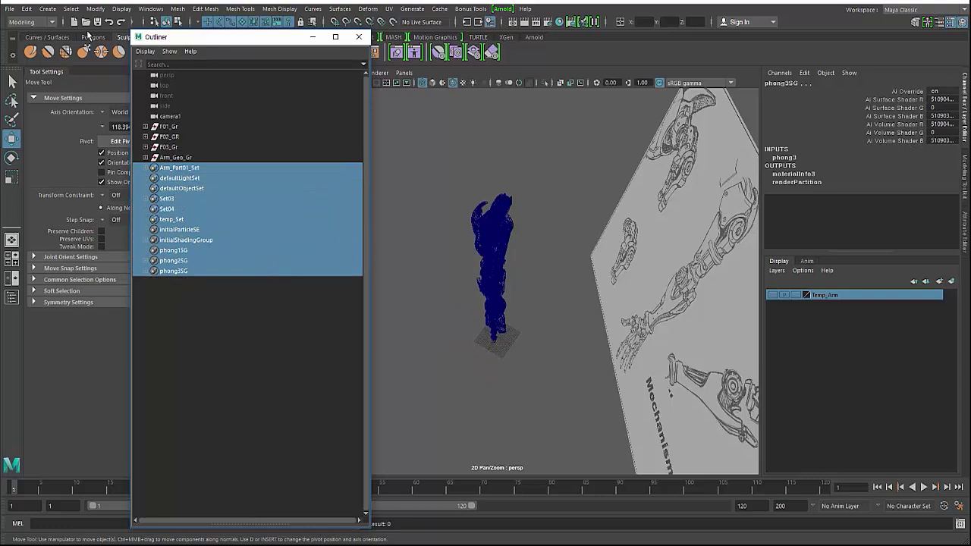
{"action": "left_click", "coordinate": [73, 9]}
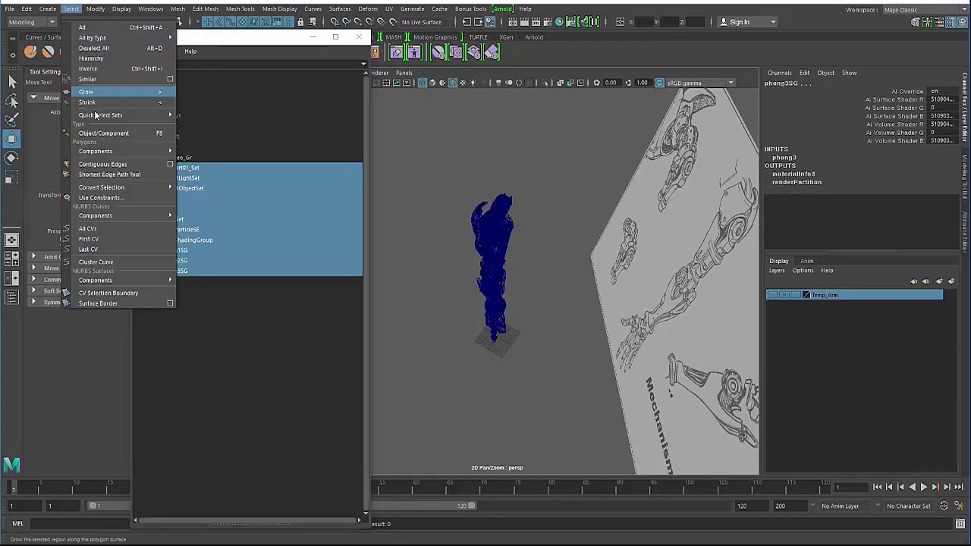
{"action": "mouse_move", "coordinate": [100, 118]}
{"action": "left_click", "coordinate": [230, 328]}
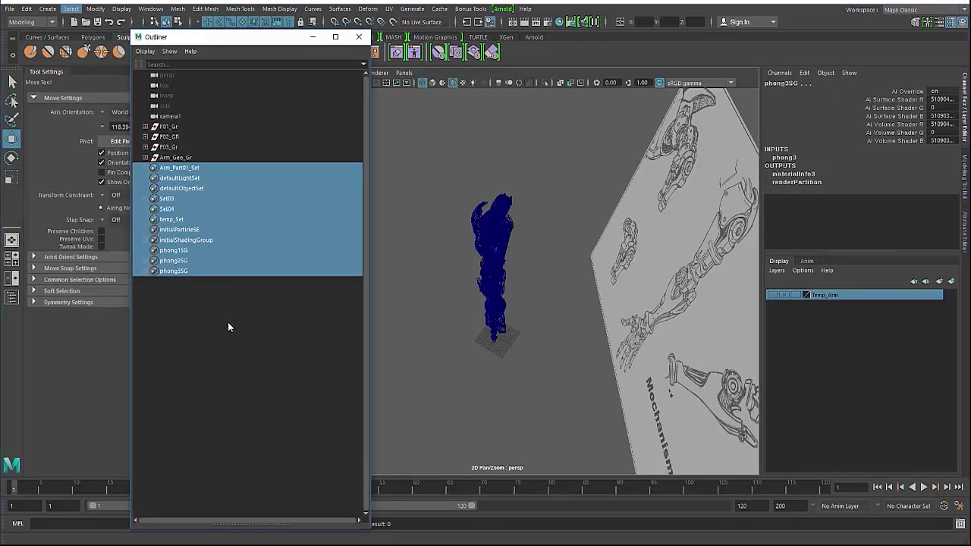
{"action": "left_click", "coordinate": [230, 328]}
{"action": "left_click", "coordinate": [178, 167]}
{"action": "left_click", "coordinate": [186, 271], "text": "shift"}
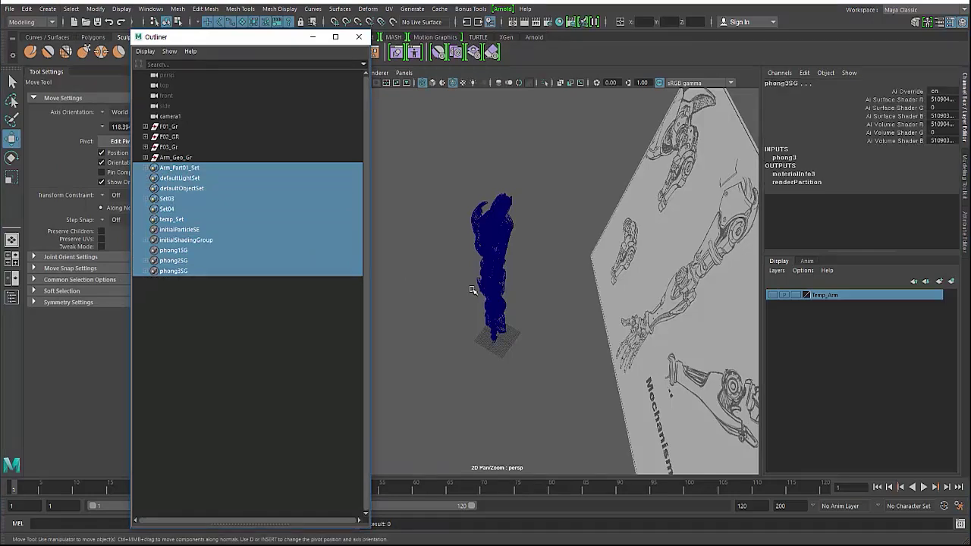
{"action": "right_click_drag", "start_coordinate": [477, 291], "coordinate": [562, 320], "text": "alt"}
{"action": "middle_click_drag", "start_coordinate": [521, 311], "coordinate": [506, 359], "text": "alt"}
{"action": "key", "text": "5"}
{"action": "left_click_drag", "start_coordinate": [444, 316], "coordinate": [485, 297], "text": "alt"}
{"action": "middle_click_drag", "start_coordinate": [484, 297], "coordinate": [455, 365], "text": "alt"}
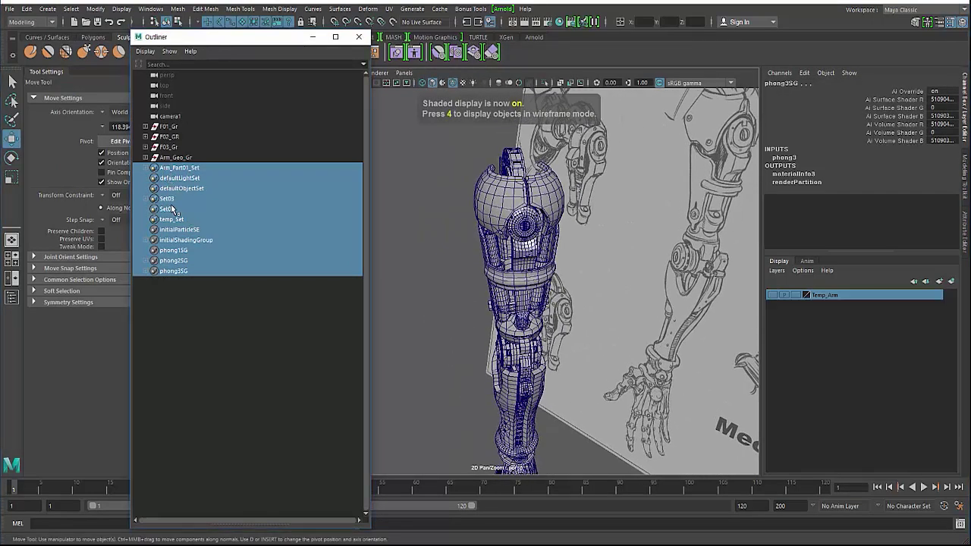
{"action": "key", "text": "Delete"}
{"action": "left_click", "coordinate": [485, 286]}
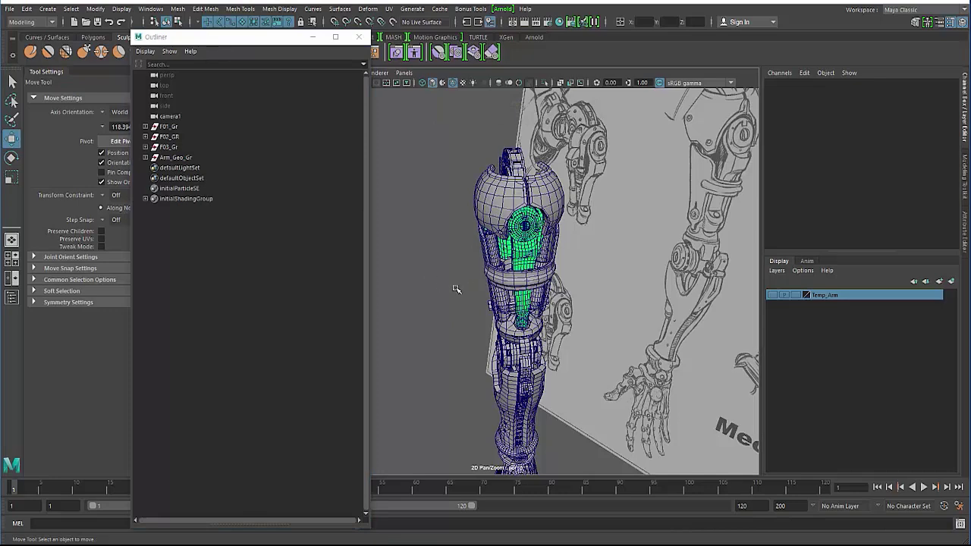
- Select the whole arm and finger in the perspective view and assign the existing lambert1 material to all parts
{"action": "left_click_drag", "start_coordinate": [455, 288], "coordinate": [404, 289], "text": "alt"}
{"action": "left_click_drag", "start_coordinate": [446, 259], "coordinate": [452, 211], "text": "alt"}
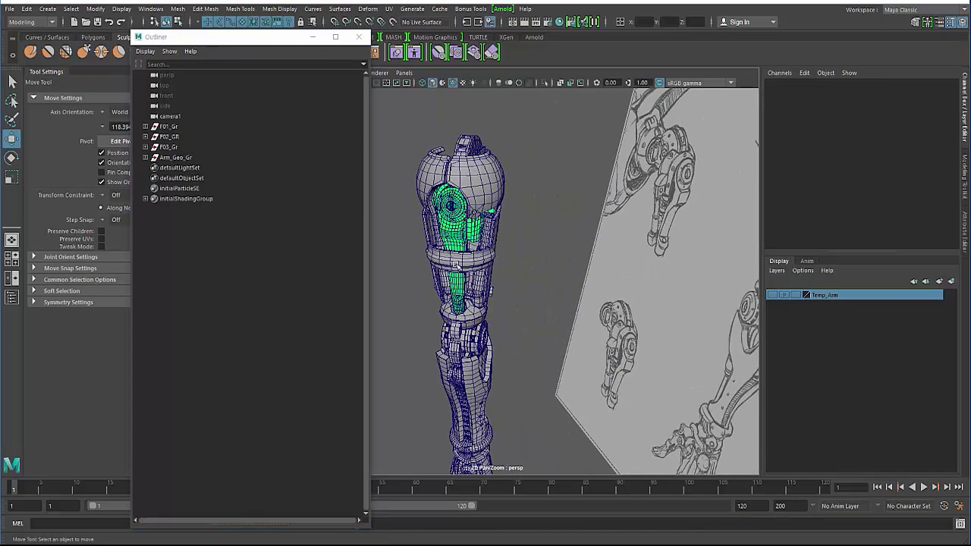
{"action": "right_click_drag", "start_coordinate": [460, 306], "coordinate": [358, 285], "text": "alt"}
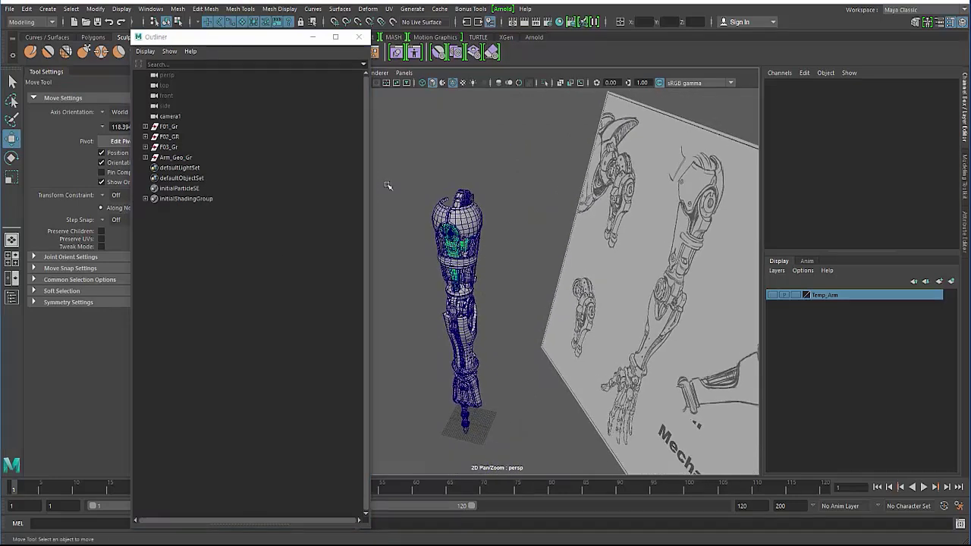
{"action": "left_click_drag", "start_coordinate": [408, 167], "coordinate": [503, 444]}
{"action": "right_click", "coordinate": [448, 221]}
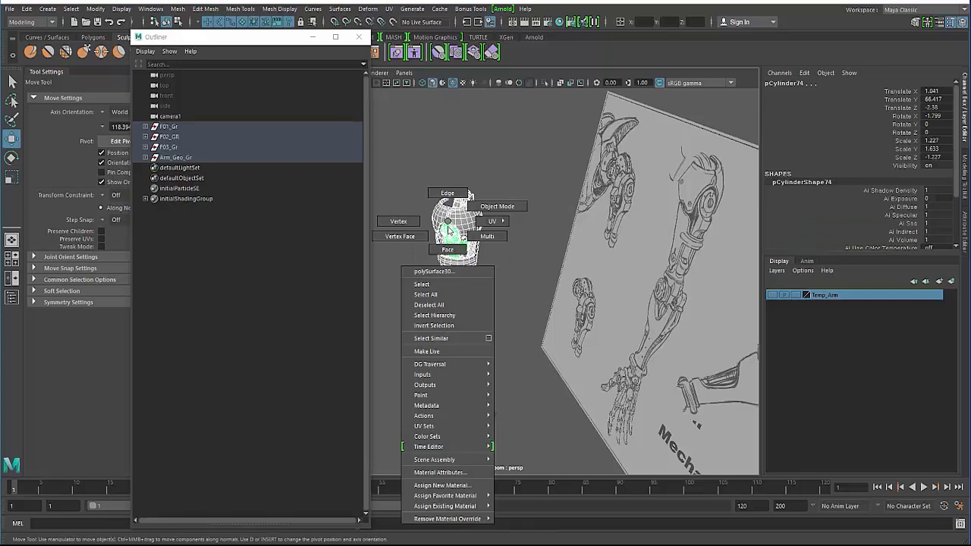
{"action": "mouse_move", "coordinate": [457, 506]}
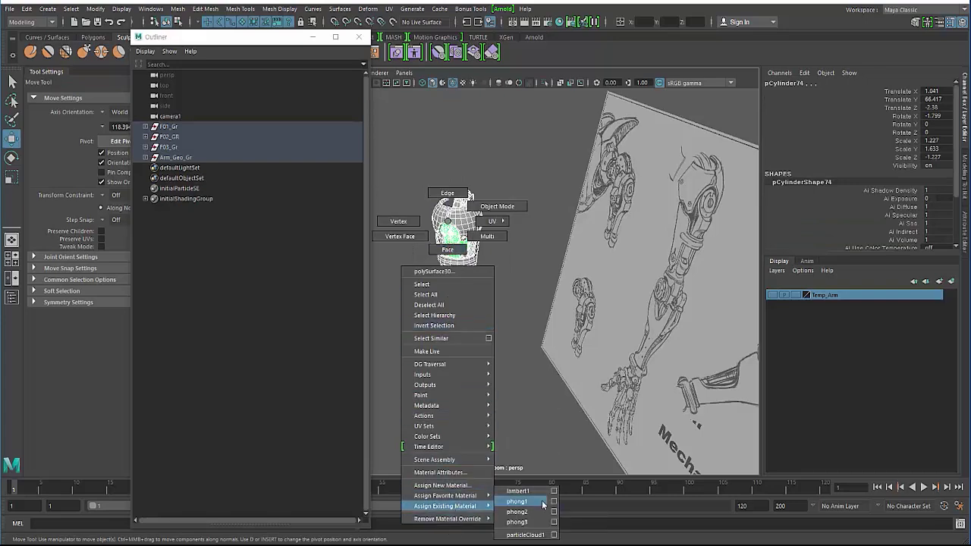
{"action": "left_click", "coordinate": [519, 491]}
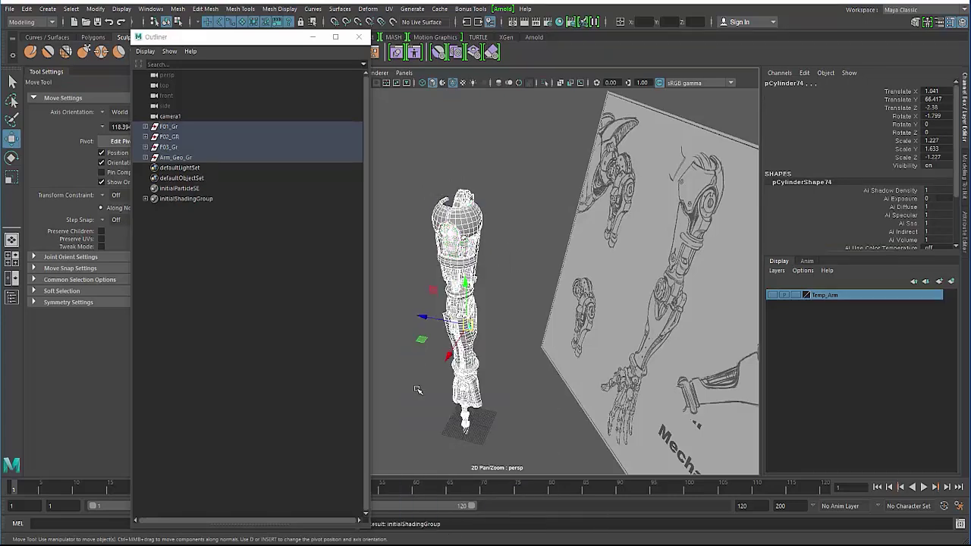
{"action": "left_click", "coordinate": [418, 390]}
{"action": "right_click_drag", "start_coordinate": [418, 390], "coordinate": [490, 384], "text": "alt"}
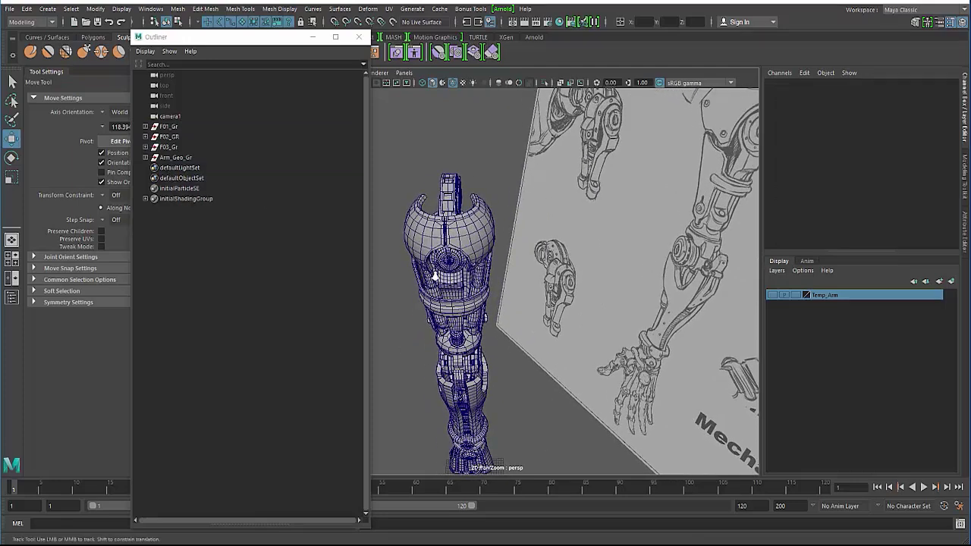
{"action": "left_click_drag", "start_coordinate": [179, 168], "coordinate": [182, 200]}
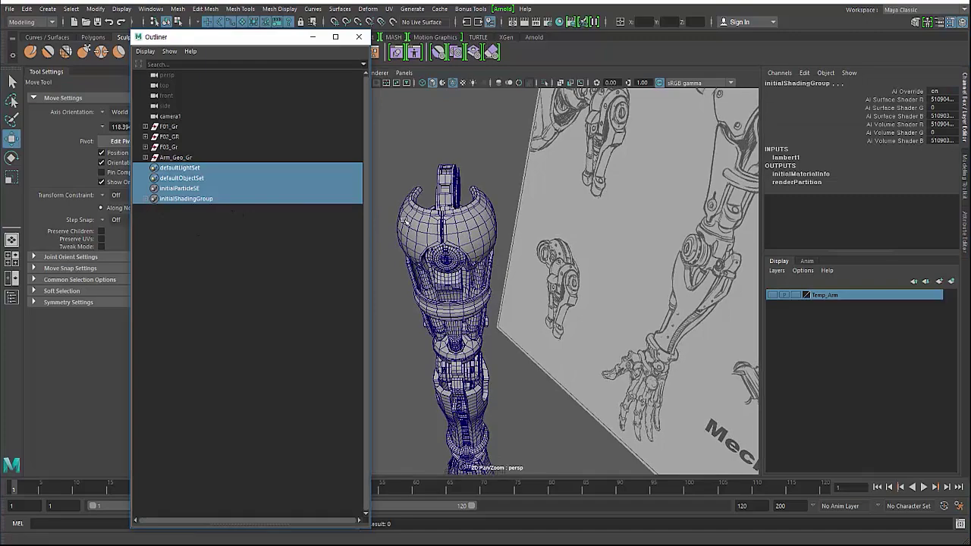
{"action": "left_click_drag", "start_coordinate": [477, 286], "coordinate": [473, 264], "text": "alt"}
{"action": "middle_click_drag", "start_coordinate": [473, 264], "coordinate": [513, 298], "text": "alt"}
- Locate the three finger segment groups on the model and rename the middle segment's group to F02_Gr
{"action": "left_click_drag", "start_coordinate": [166, 126], "coordinate": [167, 148]}
{"action": "middle_click_drag", "start_coordinate": [431, 318], "coordinate": [437, 152], "text": "alt"}
{"action": "left_click_drag", "start_coordinate": [438, 241], "coordinate": [432, 251], "text": "alt"}
{"action": "right_click_drag", "start_coordinate": [431, 251], "coordinate": [535, 260], "text": "alt"}
{"action": "left_click_drag", "start_coordinate": [536, 259], "coordinate": [524, 284], "text": "alt"}
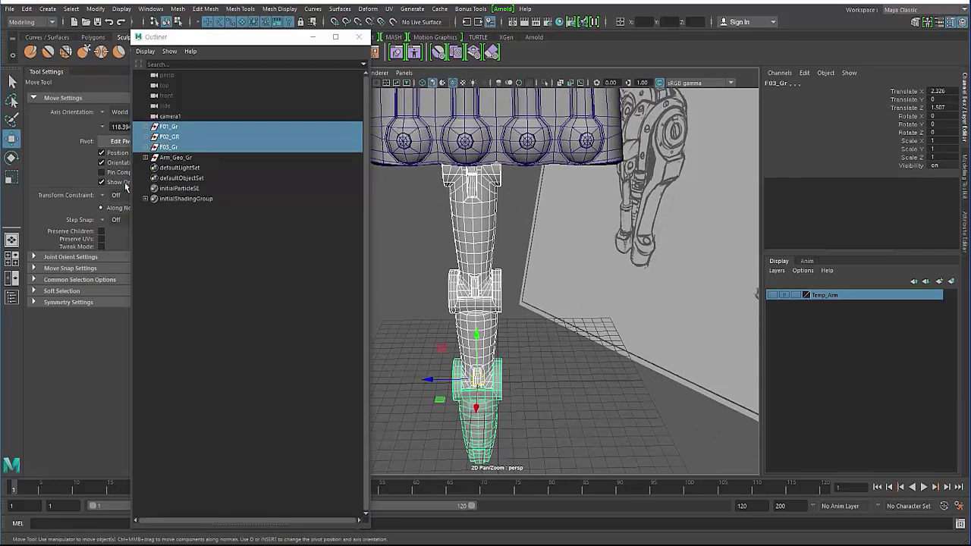
{"action": "left_click", "coordinate": [171, 137]}
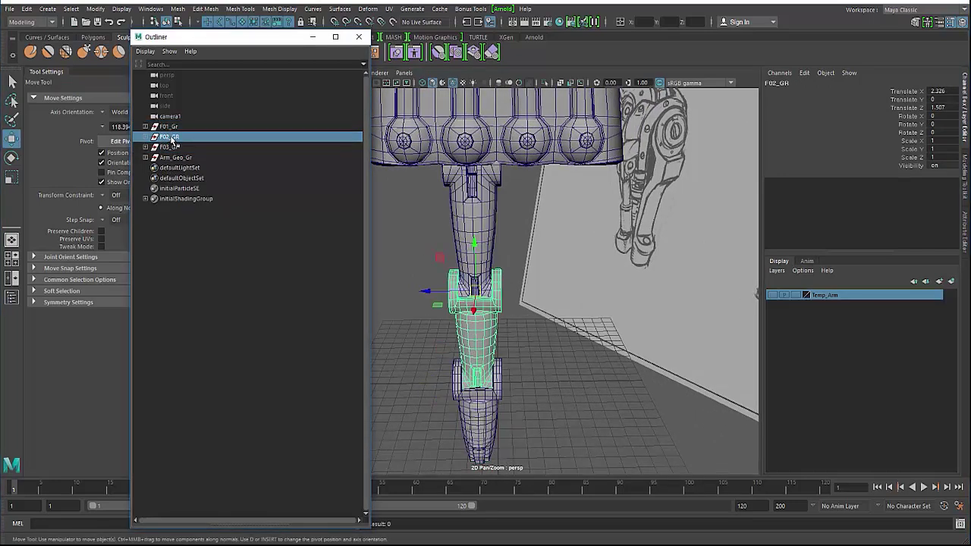
{"action": "double_click", "coordinate": [170, 138]}
{"action": "type", "text": "F02_G"}
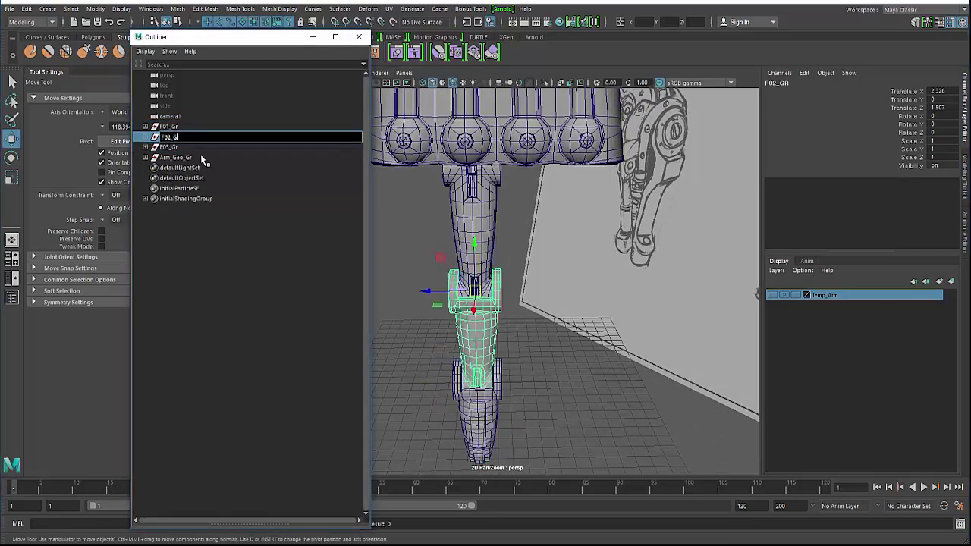
{"action": "type", "text": "r"}
{"action": "key", "text": "Return"}
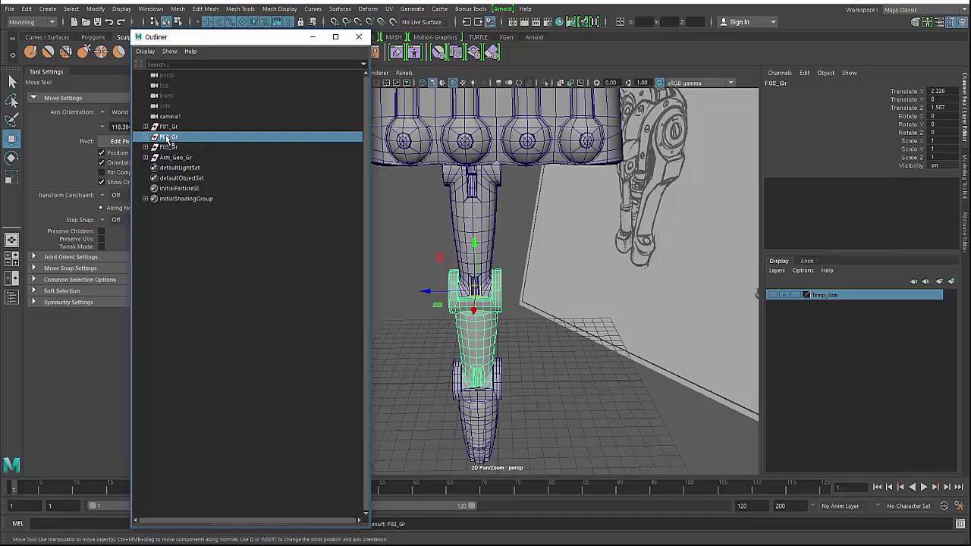
- Parent F02_Gr under F01_Gr and F03_Gr under F02_Gr to build the finger's joint hierarchy
{"action": "left_click_drag", "start_coordinate": [168, 139], "coordinate": [170, 129]}
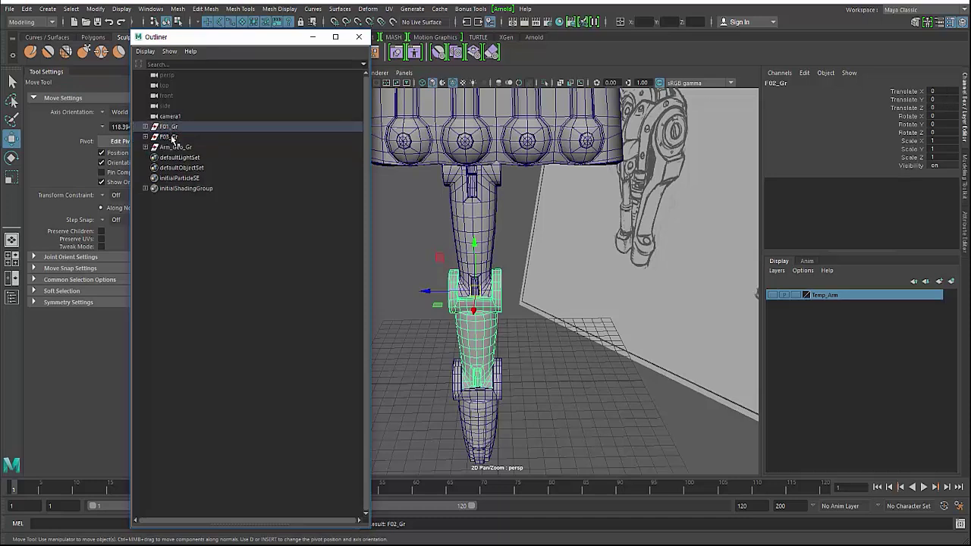
{"action": "left_click", "coordinate": [144, 127]}
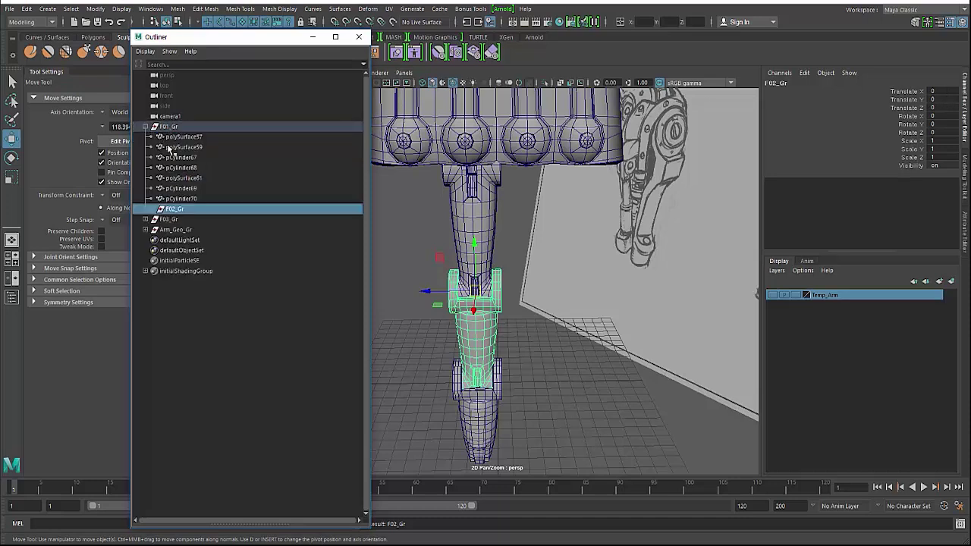
{"action": "left_click_drag", "start_coordinate": [169, 220], "coordinate": [172, 214]}
{"action": "left_click", "coordinate": [171, 211]}
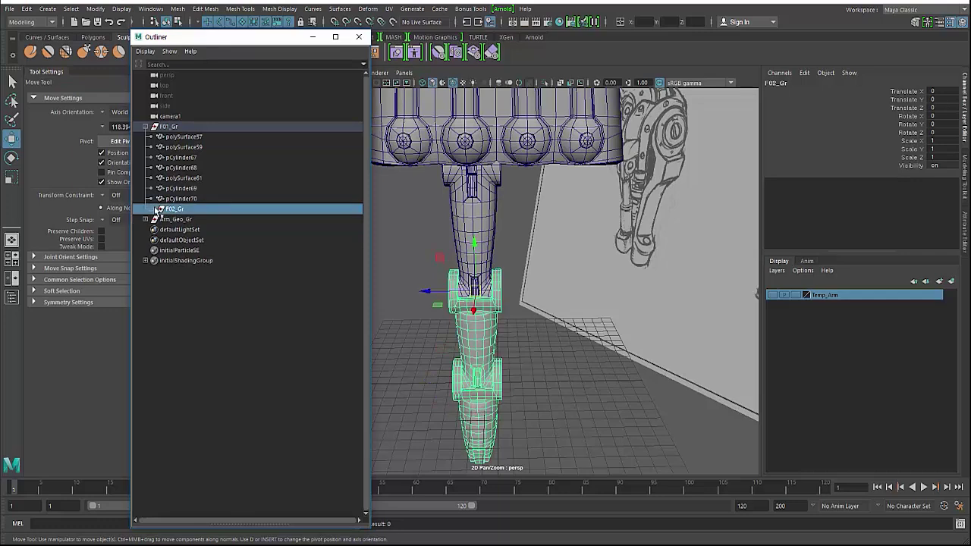
{"action": "left_click", "coordinate": [154, 209]}
{"action": "left_click", "coordinate": [161, 127]}
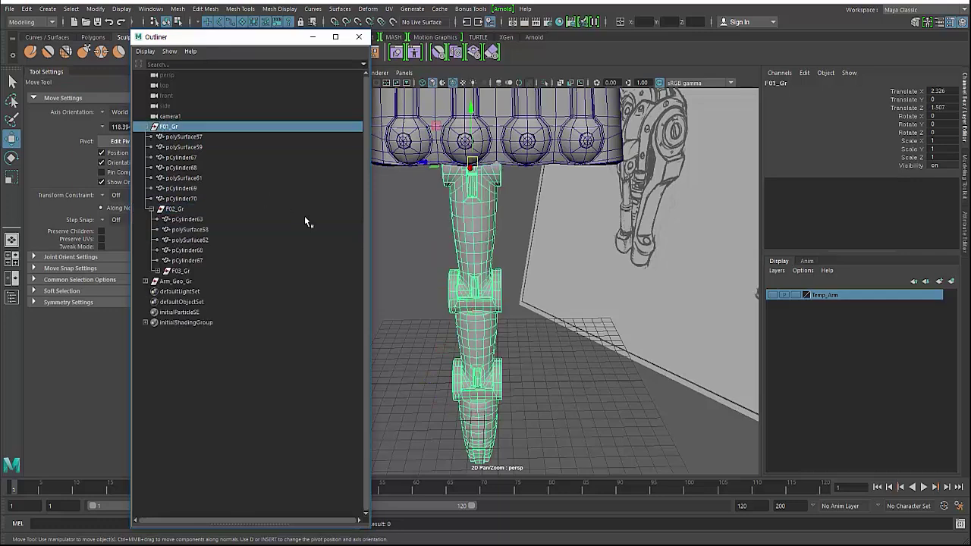
- Rotate F01_Gr, F02_Gr and F03_Gr together about Z to about 4.9 degrees, bending the finger at every joint
{"action": "left_click_drag", "start_coordinate": [492, 289], "coordinate": [520, 270], "text": "alt"}
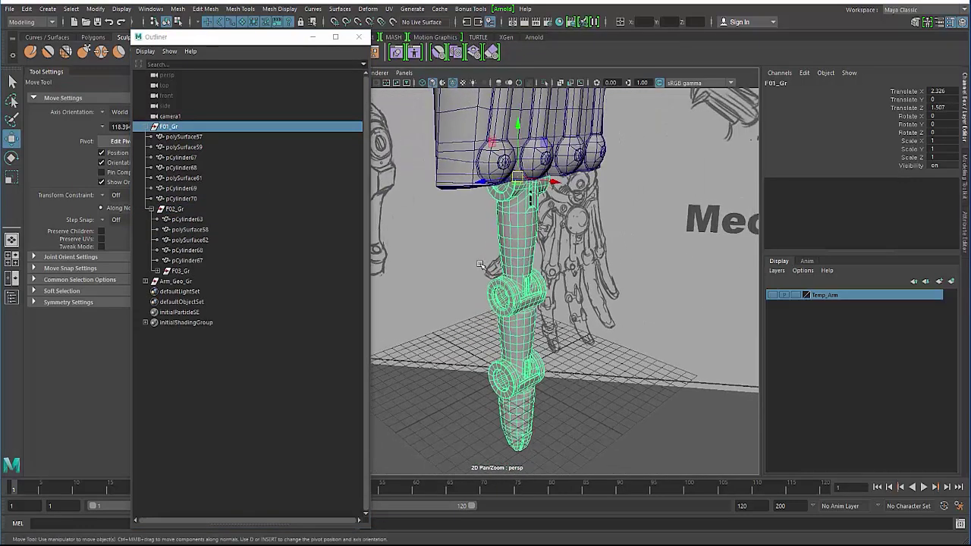
{"action": "key", "text": "e"}
{"action": "left_click", "coordinate": [176, 209]}
{"action": "left_click", "coordinate": [180, 271], "text": "ctrl"}
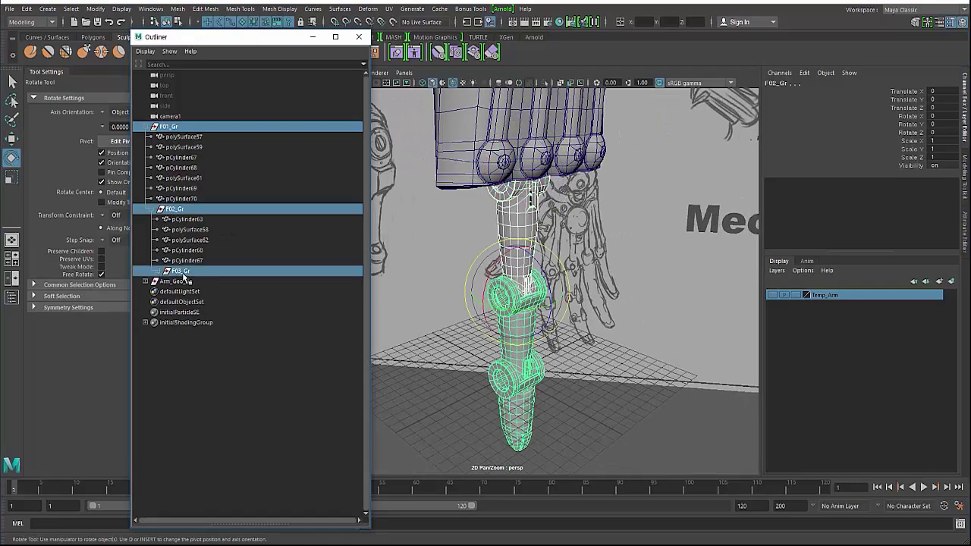
{"action": "mouse_move", "coordinate": [535, 345]}
{"action": "left_mouse_down"}
{"action": "mouse_move", "coordinate": [535, 354]}
{"action": "mouse_move", "coordinate": [532, 342]}
{"action": "left_mouse_up"}
{"action": "mouse_move", "coordinate": [484, 317]}
{"action": "left_mouse_down", "text": "alt"}
{"action": "mouse_move", "coordinate": [519, 305]}
{"action": "mouse_move", "coordinate": [463, 309]}
{"action": "mouse_move", "coordinate": [485, 306]}
{"action": "mouse_move", "coordinate": [476, 306]}
{"action": "left_mouse_up", "text": "alt"}
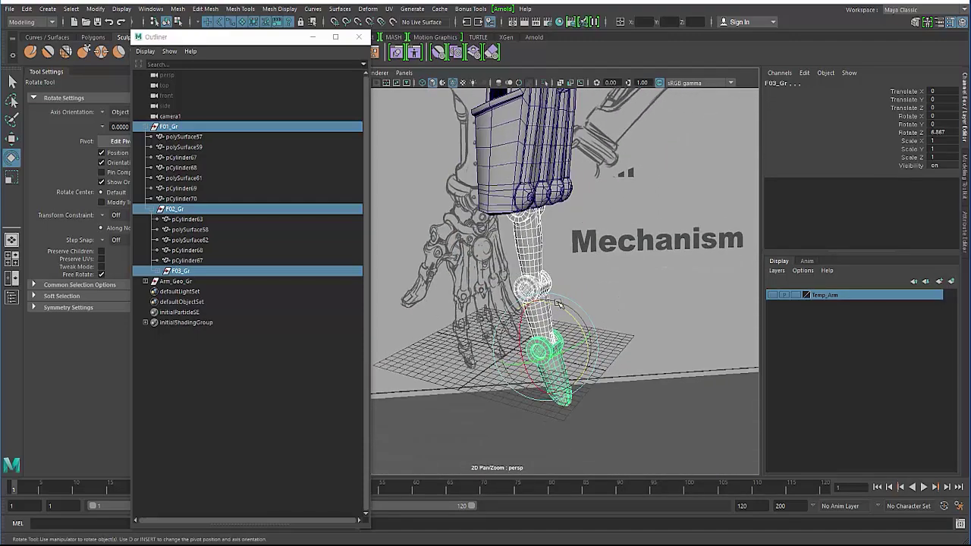
{"action": "left_click_drag", "start_coordinate": [559, 304], "coordinate": [567, 310]}
- Rotate the whole finger at its base joint by turning F01_Gr alone about Z to about -7.6 degrees
{"action": "left_click", "coordinate": [477, 410]}
{"action": "left_click", "coordinate": [525, 267]}
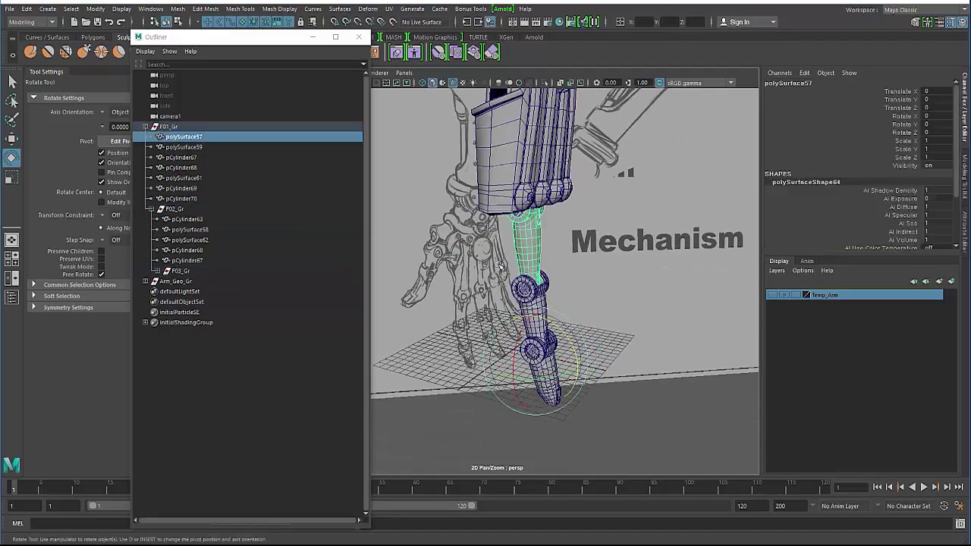
{"action": "left_click", "coordinate": [179, 129]}
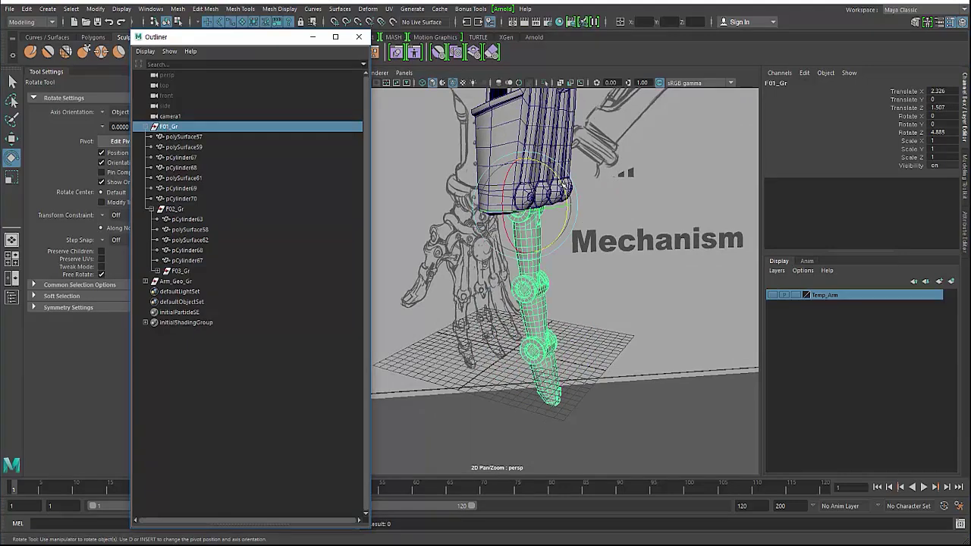
{"action": "left_click_drag", "start_coordinate": [563, 185], "coordinate": [559, 194]}
{"action": "mouse_move", "coordinate": [496, 296]}
{"action": "left_mouse_down", "text": "alt"}
{"action": "mouse_move", "coordinate": [425, 305]}
{"action": "mouse_move", "coordinate": [423, 317]}
{"action": "mouse_move", "coordinate": [401, 326]}
{"action": "mouse_move", "coordinate": [440, 364]}
{"action": "left_mouse_up", "text": "alt"}
{"action": "left_click", "coordinate": [427, 363]}
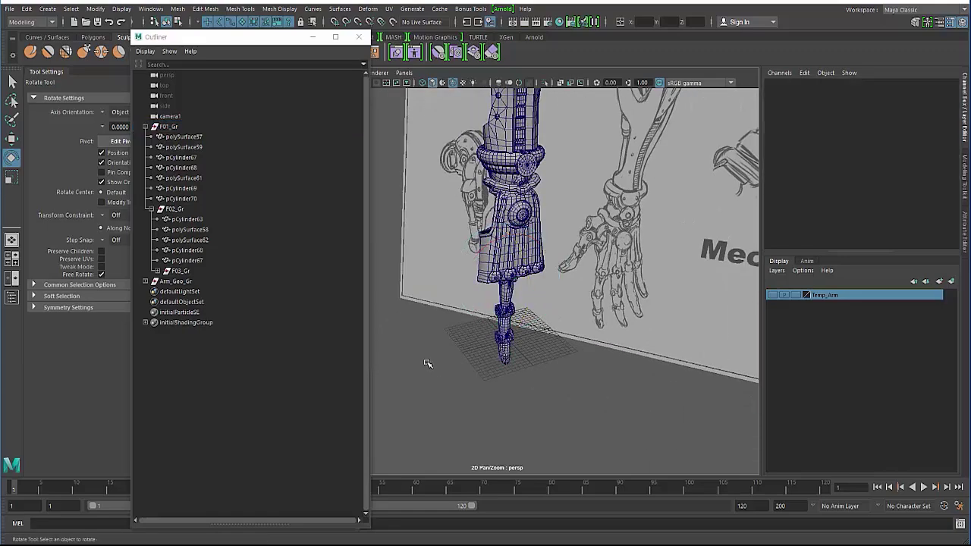
- Examine the geometry in Arm_Geo_Gr, the wrist area and the finger's connection to the hand
{"action": "right_click_drag", "start_coordinate": [427, 363], "coordinate": [475, 369], "text": "alt"}
{"action": "middle_click_drag", "start_coordinate": [474, 369], "coordinate": [477, 412], "text": "alt"}
{"action": "left_click_drag", "start_coordinate": [460, 395], "coordinate": [453, 395], "text": "alt"}
{"action": "right_click_drag", "start_coordinate": [454, 395], "coordinate": [496, 334], "text": "alt"}
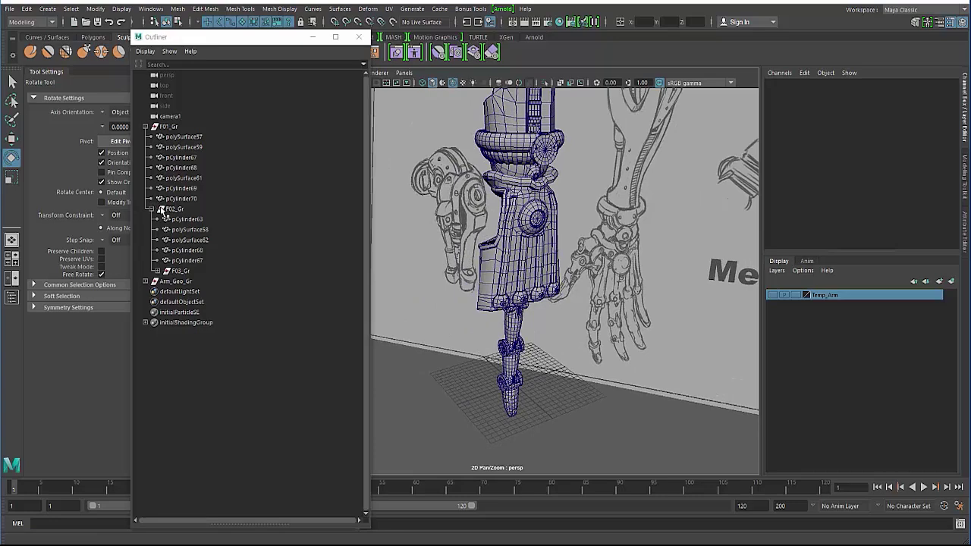
{"action": "left_click", "coordinate": [176, 281]}
{"action": "key", "text": "f"}
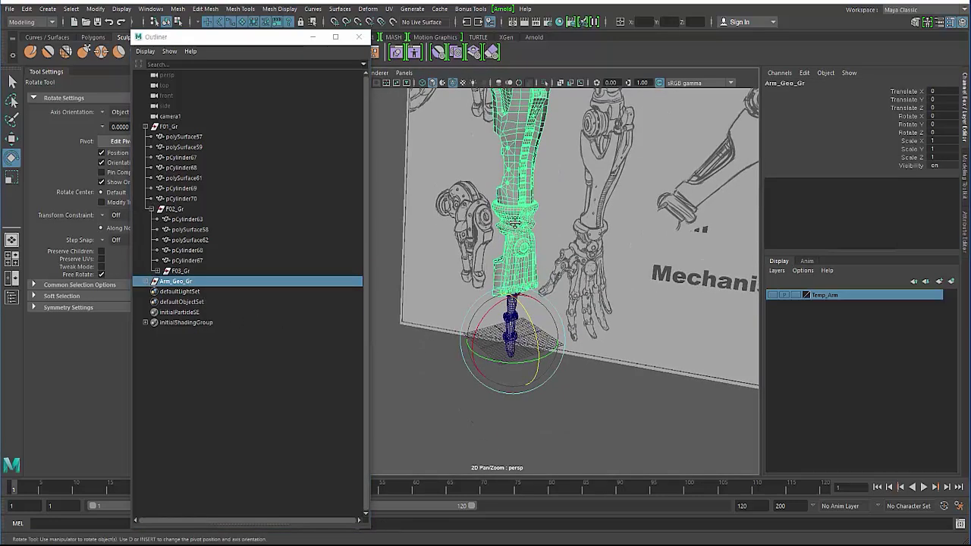
{"action": "left_click_drag", "start_coordinate": [456, 209], "coordinate": [501, 207], "text": "alt"}
{"action": "left_click_drag", "start_coordinate": [461, 177], "coordinate": [575, 277]}
{"action": "mouse_move", "coordinate": [489, 230]}
{"action": "left_mouse_down", "text": "alt"}
{"action": "mouse_move", "coordinate": [542, 234]}
{"action": "mouse_move", "coordinate": [523, 209]}
{"action": "mouse_move", "coordinate": [485, 216]}
{"action": "left_mouse_up", "text": "alt"}
{"action": "left_click", "coordinate": [416, 460]}
{"action": "right_click_drag", "start_coordinate": [516, 349], "coordinate": [580, 337], "text": "alt"}
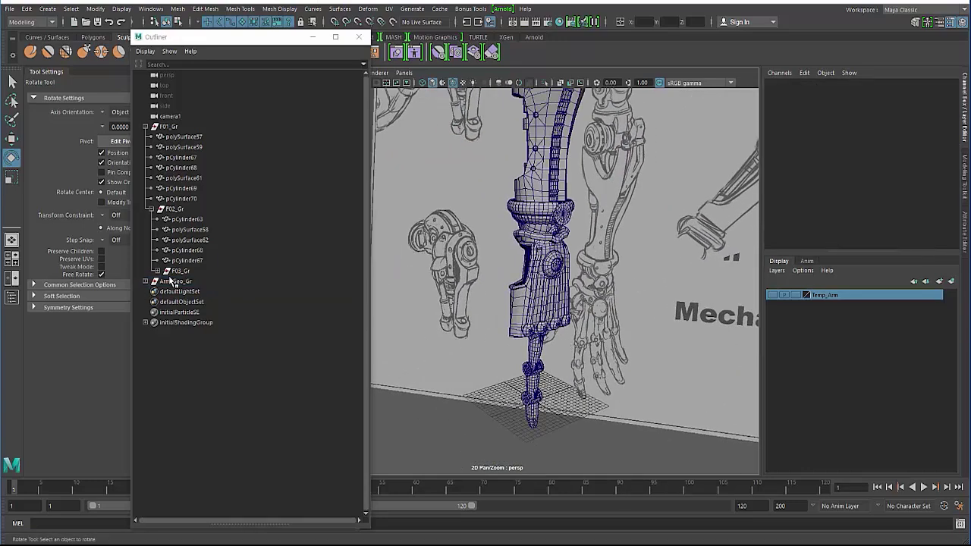
- Select F01_Gr, collapse its hierarchy and frame the finger in the perspective view
{"action": "left_click", "coordinate": [190, 219]}
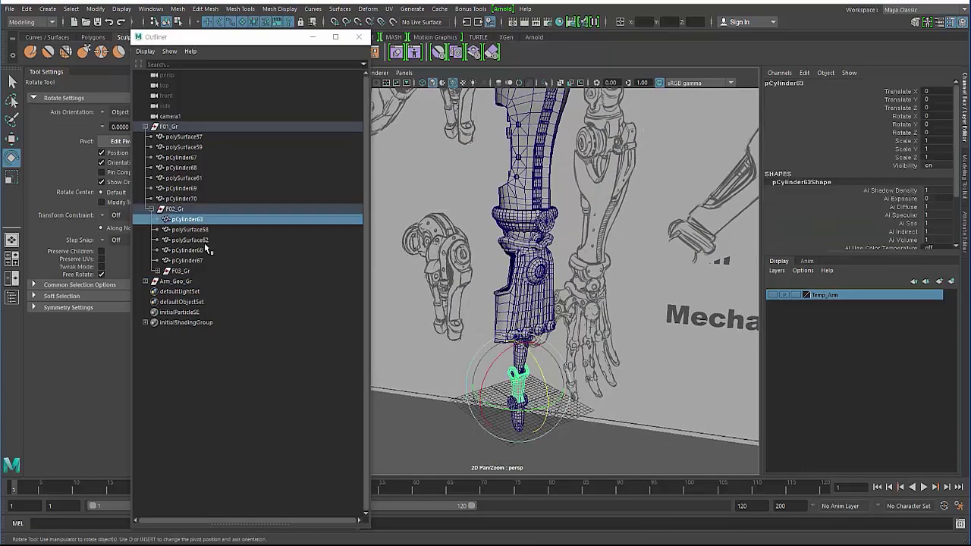
{"action": "left_click", "coordinate": [169, 127]}
{"action": "left_click", "coordinate": [145, 126]}
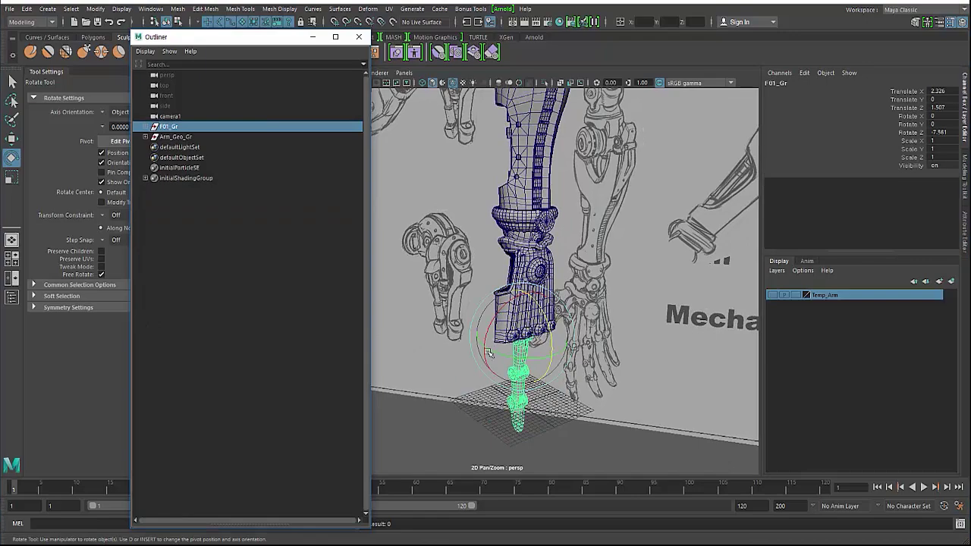
{"action": "key", "text": "f"}
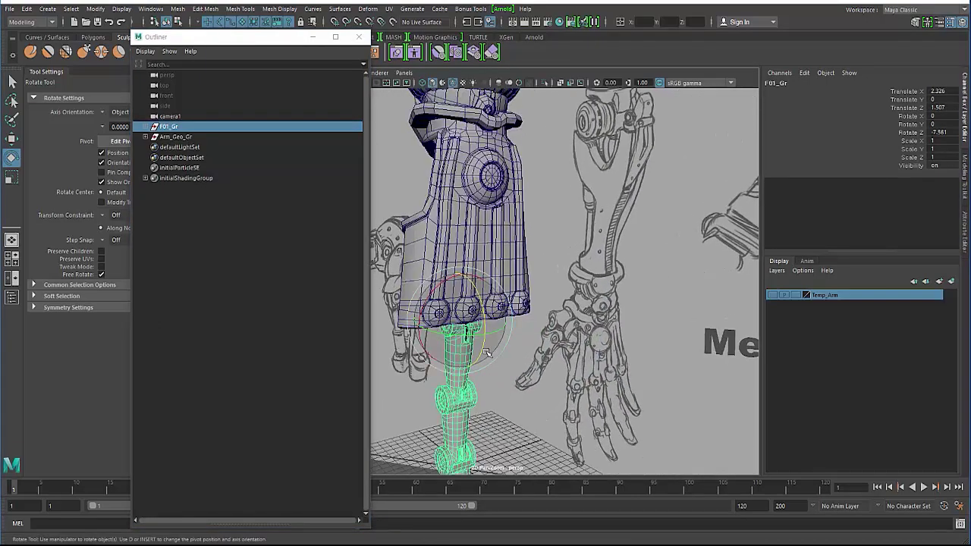
- Rotate F01_Gr about Z to about -2.1 degrees so the finger hangs nearly straight
{"action": "mouse_move", "coordinate": [486, 353]}
{"action": "left_mouse_down", "text": "alt"}
{"action": "mouse_move", "coordinate": [560, 278]}
{"action": "mouse_move", "coordinate": [507, 328]}
{"action": "left_mouse_up", "text": "alt"}
{"action": "middle_click_drag", "start_coordinate": [510, 329], "coordinate": [578, 304], "text": "alt"}
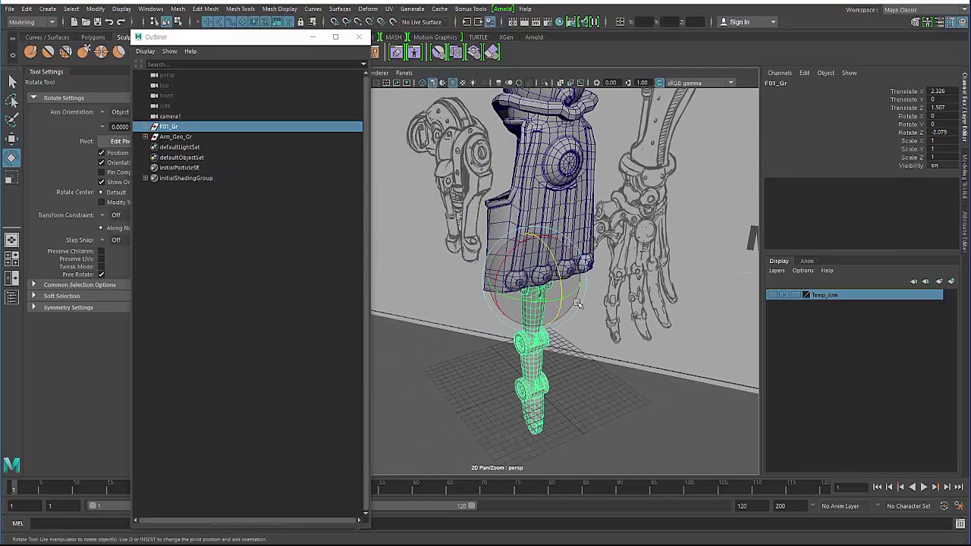
{"action": "key", "text": "w"}
- Move the Outliner window off the viewports, switch the top-view viewport to camera1 and show it enlarged
{"action": "key", "text": "space"}
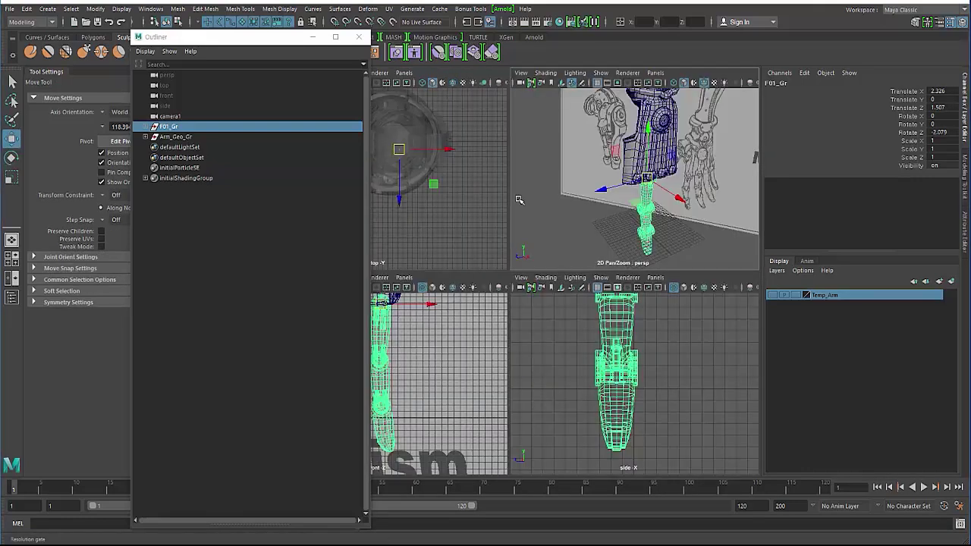
{"action": "left_click_drag", "start_coordinate": [219, 39], "coordinate": [87, 45]}
{"action": "left_click", "coordinate": [399, 73]}
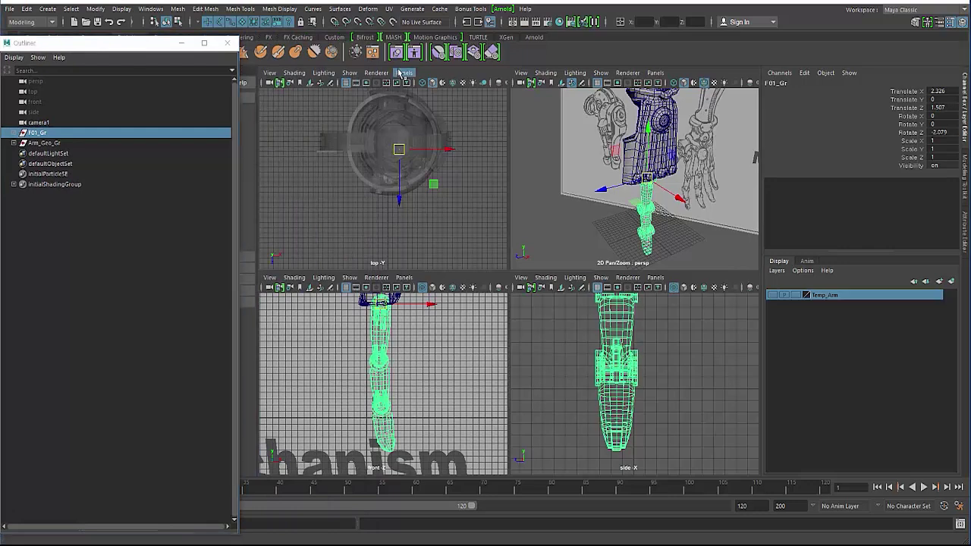
{"action": "left_click", "coordinate": [400, 73]}
{"action": "mouse_move", "coordinate": [455, 82]}
{"action": "left_click", "coordinate": [531, 89]}
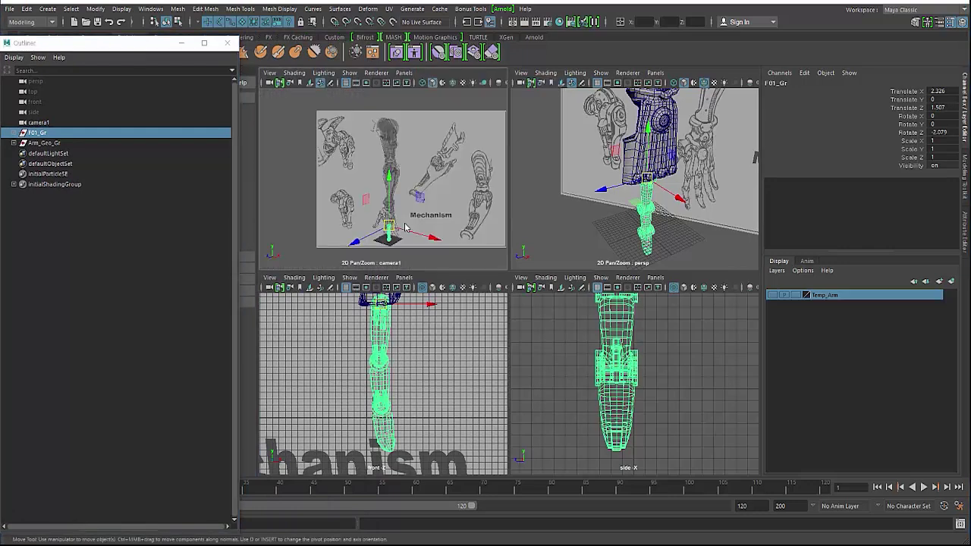
{"action": "key", "text": "space"}
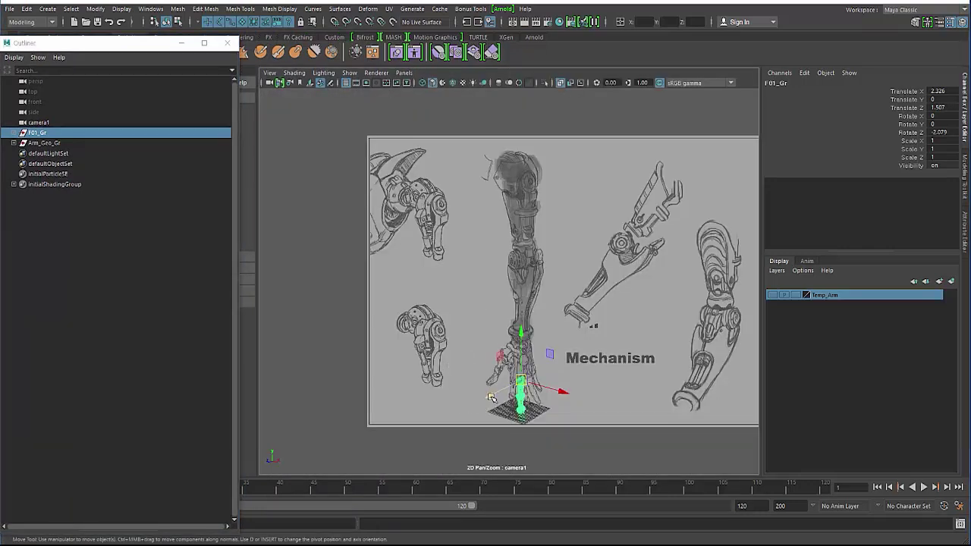
- Move F01_Gr beneath the palm's first knuckle, to about X 1.62 and Z 5.26
{"action": "left_click_drag", "start_coordinate": [492, 398], "coordinate": [493, 396]}
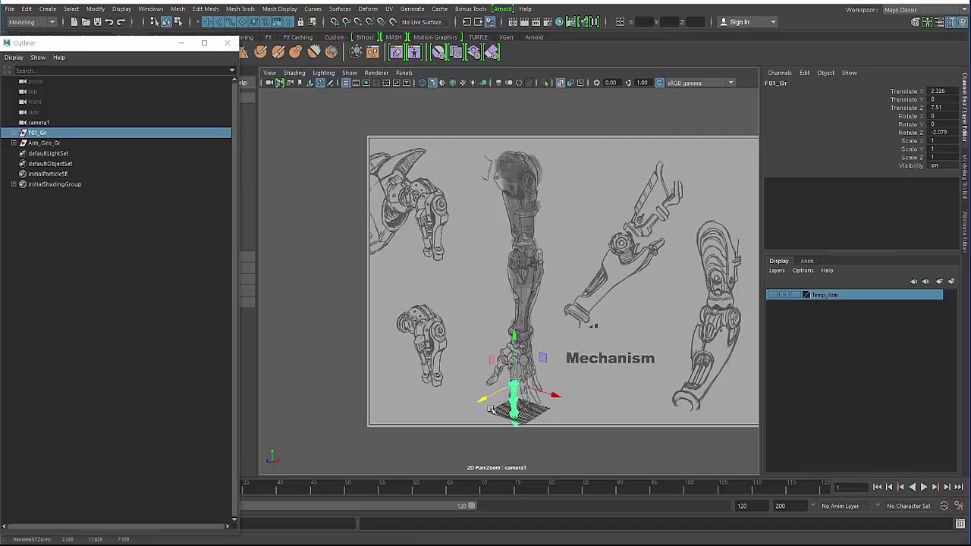
{"action": "key", "text": "space"}
{"action": "key", "text": "space"}
{"action": "left_click_drag", "start_coordinate": [425, 292], "coordinate": [429, 263], "text": "alt"}
{"action": "left_click_drag", "start_coordinate": [425, 265], "coordinate": [554, 319], "text": "alt"}
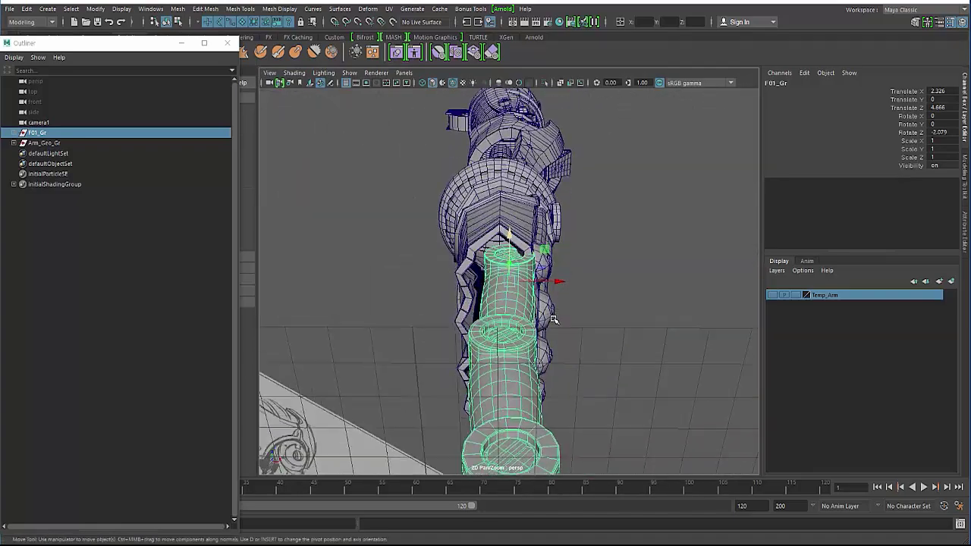
{"action": "left_click_drag", "start_coordinate": [557, 282], "coordinate": [439, 318]}
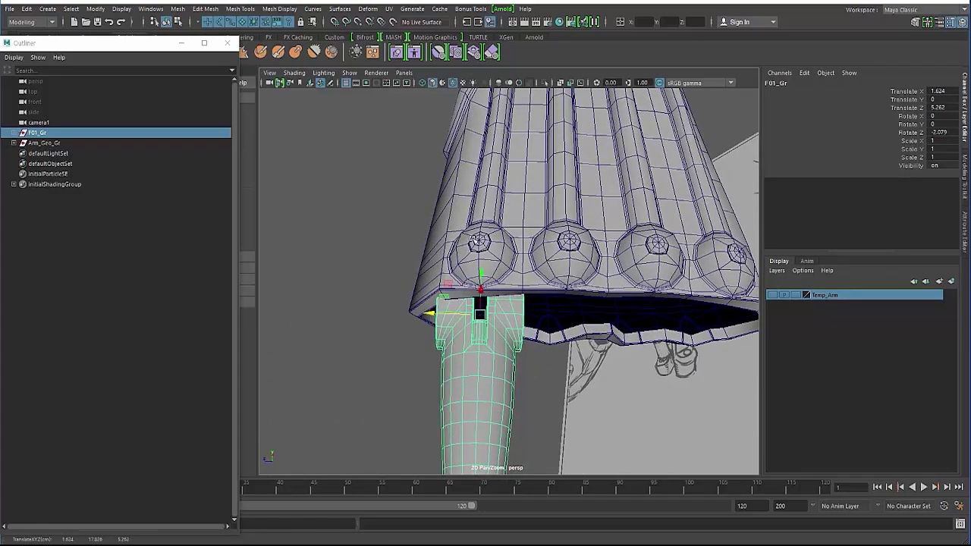
- Lower F01_Gr below the palm's edge to about Y -1.6, exposing its base joint
{"action": "left_click_drag", "start_coordinate": [476, 241], "coordinate": [444, 277], "text": "alt"}
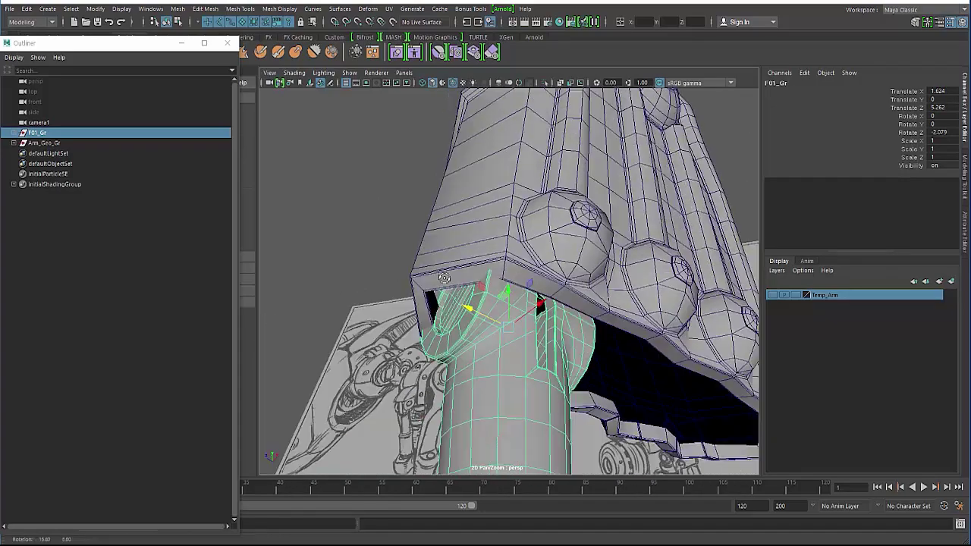
{"action": "right_click_drag", "start_coordinate": [444, 278], "coordinate": [401, 281], "text": "alt"}
{"action": "left_click_drag", "start_coordinate": [402, 281], "coordinate": [510, 279], "text": "alt"}
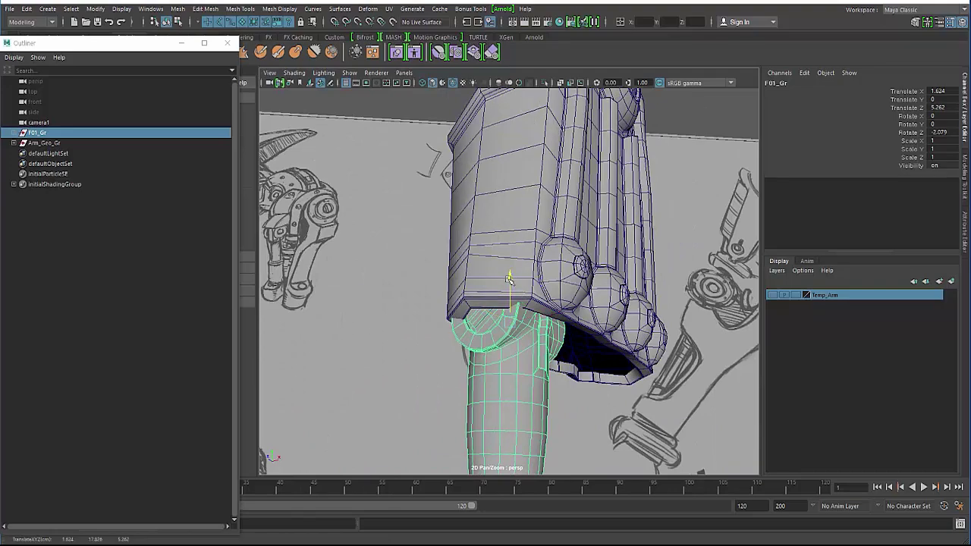
{"action": "left_click_drag", "start_coordinate": [432, 314], "coordinate": [546, 380], "text": "alt"}
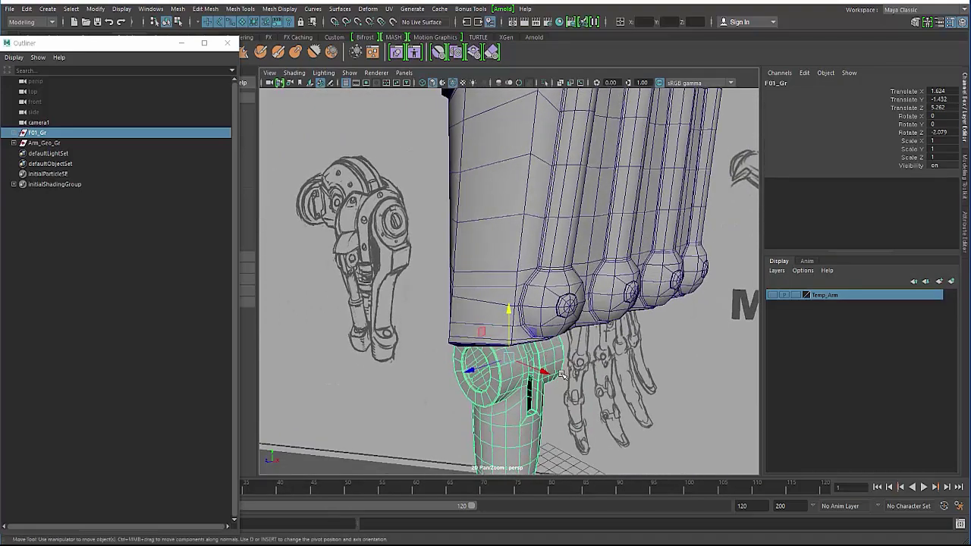
{"action": "left_click_drag", "start_coordinate": [488, 350], "coordinate": [513, 310], "text": "alt"}
{"action": "left_click_drag", "start_coordinate": [462, 348], "coordinate": [507, 310], "text": "alt"}
- Try to raise the small cylinders in the slot of the finger's base joint toward the palm
{"action": "left_click", "coordinate": [430, 347]}
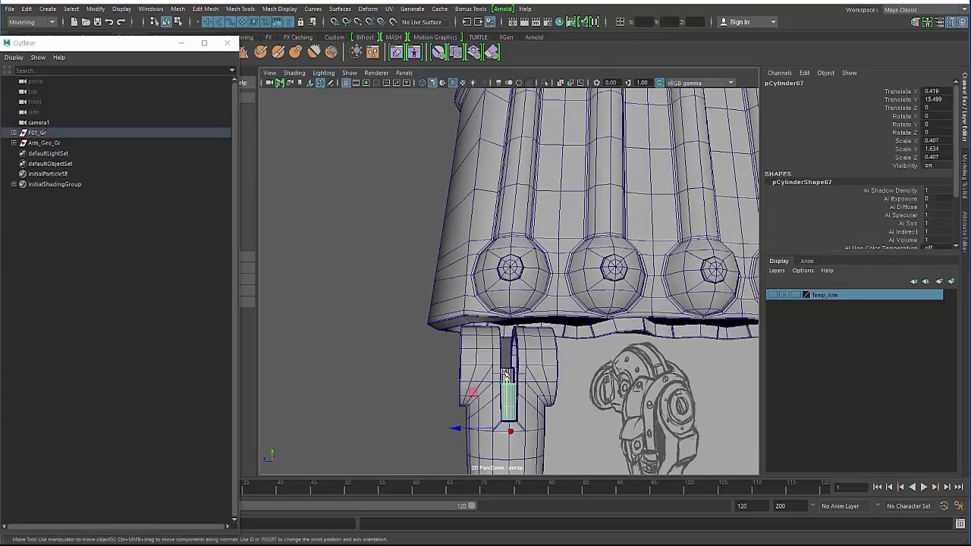
{"action": "left_click", "coordinate": [507, 375]}
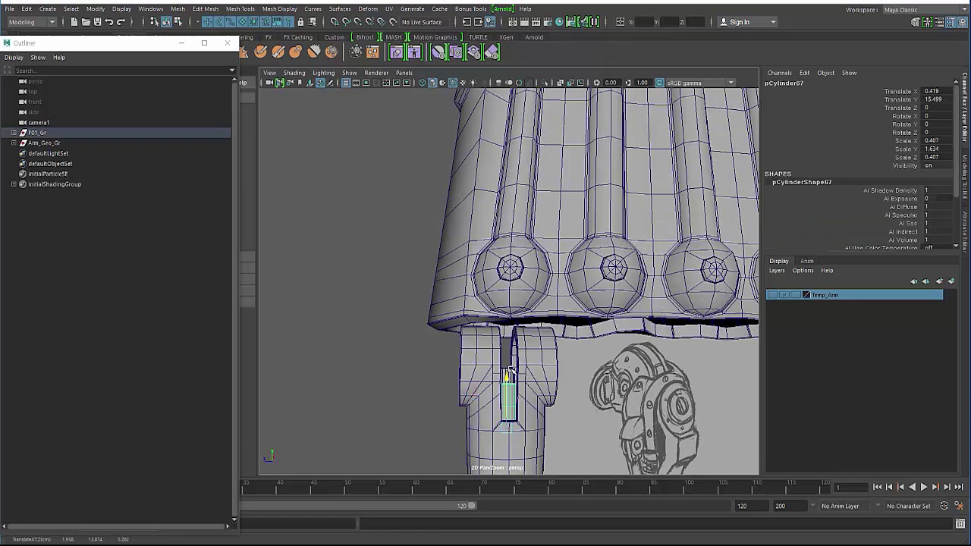
{"action": "left_click", "coordinate": [510, 372]}
{"action": "left_click_drag", "start_coordinate": [506, 362], "coordinate": [494, 296]}
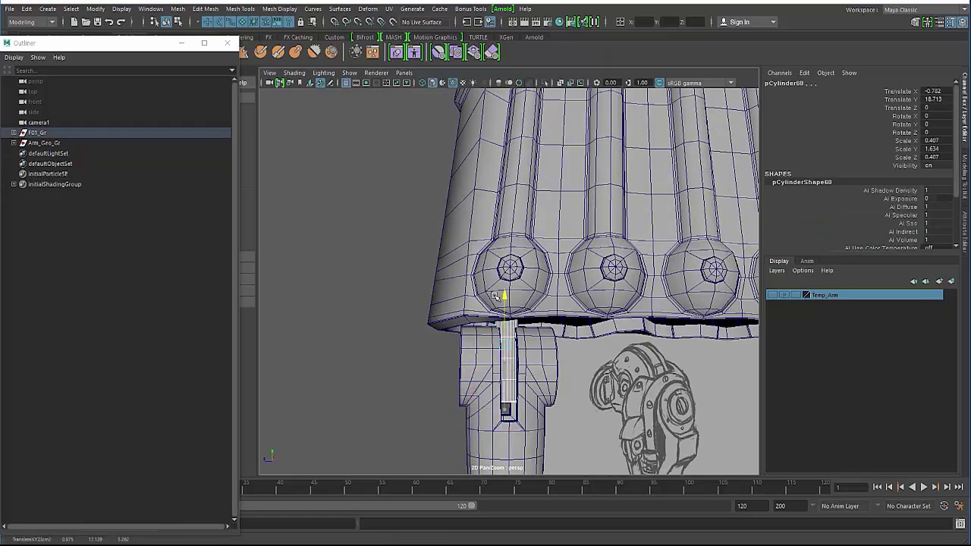
{"action": "left_click", "coordinate": [383, 324]}
{"action": "left_click", "coordinate": [483, 372]}
{"action": "left_click", "coordinate": [385, 342]}
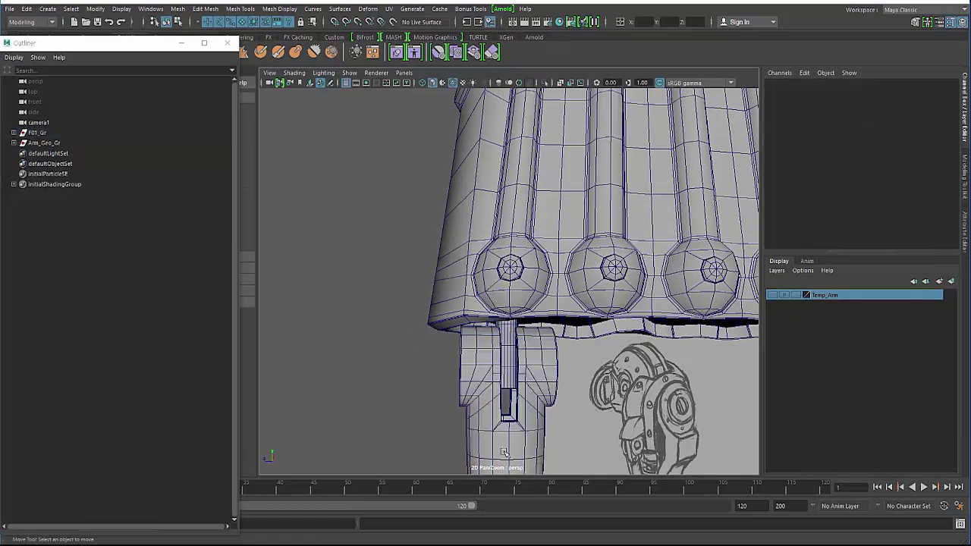
- Undo the move of the small cylinders in the finger's base joint
{"action": "left_click_drag", "start_coordinate": [419, 414], "coordinate": [499, 413], "text": "alt"}
{"action": "left_click", "coordinate": [444, 367]}
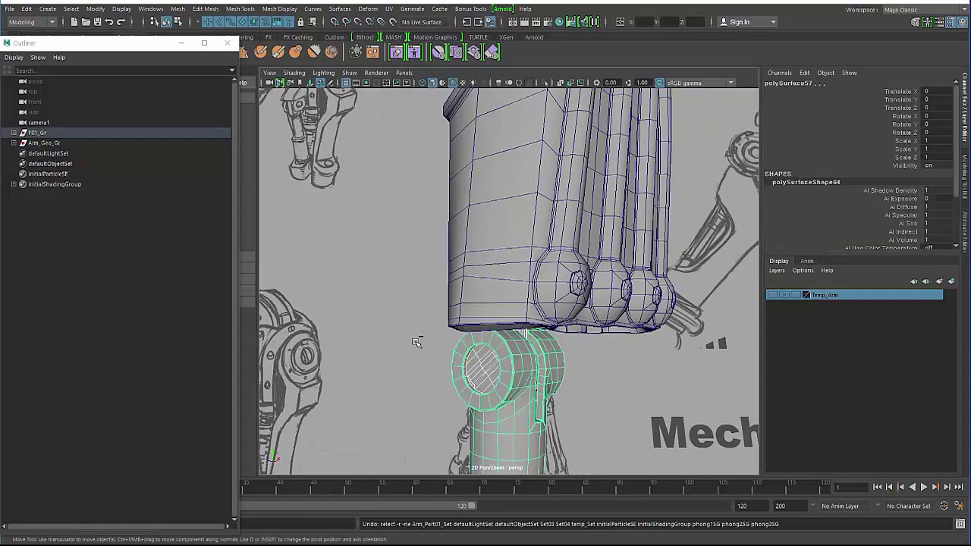
{"action": "left_click", "coordinate": [421, 340]}
{"action": "key", "text": "ctrl+z"}
- Select the whole F01_Gr hierarchy and raise it toward the palm's underside, to about Y -0.9
{"action": "left_click_drag", "start_coordinate": [428, 344], "coordinate": [349, 307], "text": "alt"}
{"action": "left_click", "coordinate": [457, 292]}
{"action": "left_click_drag", "start_coordinate": [447, 299], "coordinate": [389, 307], "text": "alt"}
{"action": "right_click_drag", "start_coordinate": [389, 307], "coordinate": [385, 311], "text": "alt"}
{"action": "mouse_move", "coordinate": [385, 311]}
{"action": "left_mouse_down", "text": "alt"}
{"action": "mouse_move", "coordinate": [466, 354]}
{"action": "mouse_move", "coordinate": [458, 336]}
{"action": "mouse_move", "coordinate": [511, 348]}
{"action": "mouse_move", "coordinate": [467, 383]}
{"action": "left_mouse_up", "text": "alt"}
{"action": "left_click", "coordinate": [496, 357]}
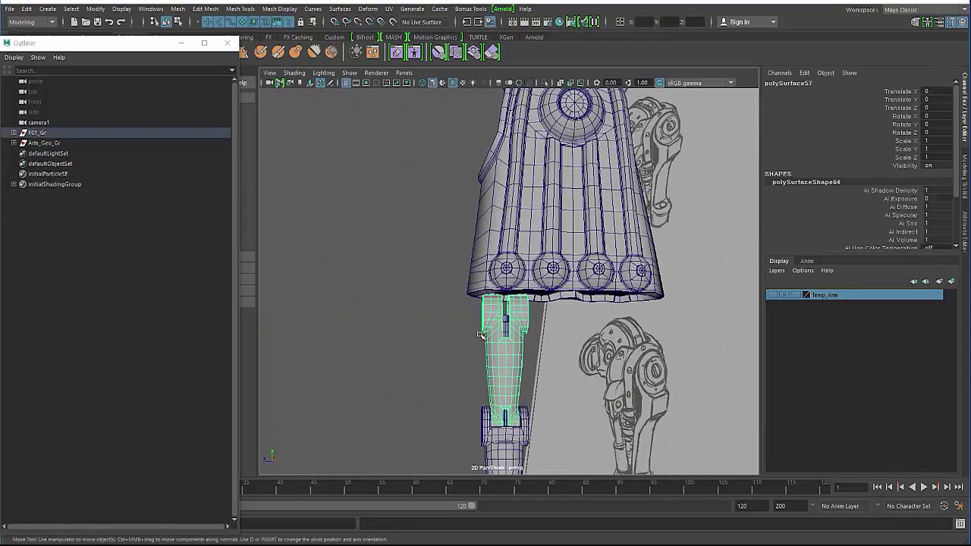
{"action": "key", "text": "Up"}
{"action": "key", "text": "w"}
{"action": "left_click_drag", "start_coordinate": [413, 310], "coordinate": [481, 319], "text": "alt"}
{"action": "right_click_drag", "start_coordinate": [481, 319], "coordinate": [521, 297], "text": "alt"}
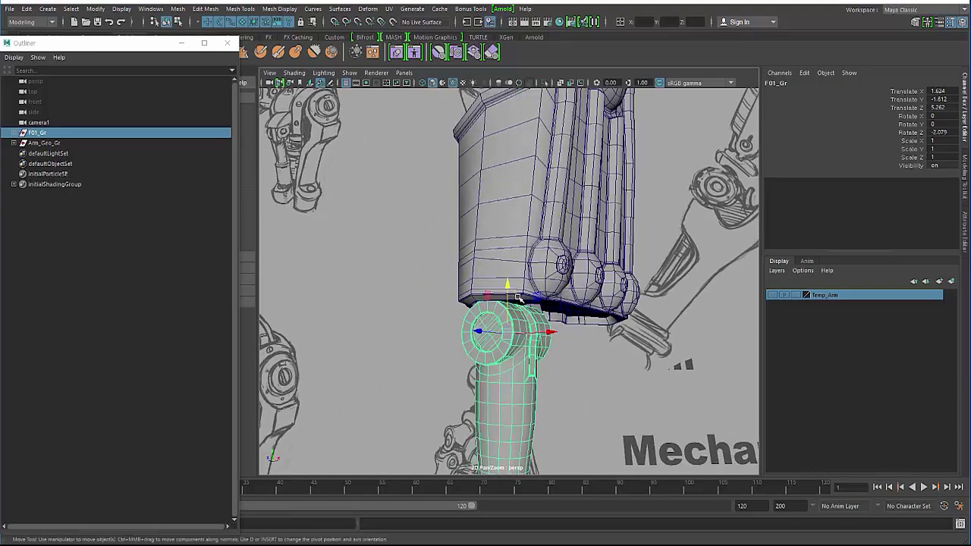
{"action": "mouse_move", "coordinate": [509, 287]}
{"action": "left_mouse_down"}
{"action": "mouse_move", "coordinate": [493, 286]}
{"action": "mouse_move", "coordinate": [502, 277]}
{"action": "mouse_move", "coordinate": [544, 290]}
{"action": "mouse_move", "coordinate": [493, 286]}
{"action": "mouse_move", "coordinate": [559, 324]}
{"action": "mouse_move", "coordinate": [568, 310]}
{"action": "mouse_move", "coordinate": [530, 340]}
{"action": "mouse_move", "coordinate": [406, 279]}
{"action": "mouse_move", "coordinate": [491, 282]}
{"action": "left_mouse_up"}
{"action": "left_click", "coordinate": [406, 280]}
- Fit F01_Gr's base joint against the palm by moving it to about X 1.75, Y -0.79 and Z 4.83
{"action": "left_click", "coordinate": [492, 282]}
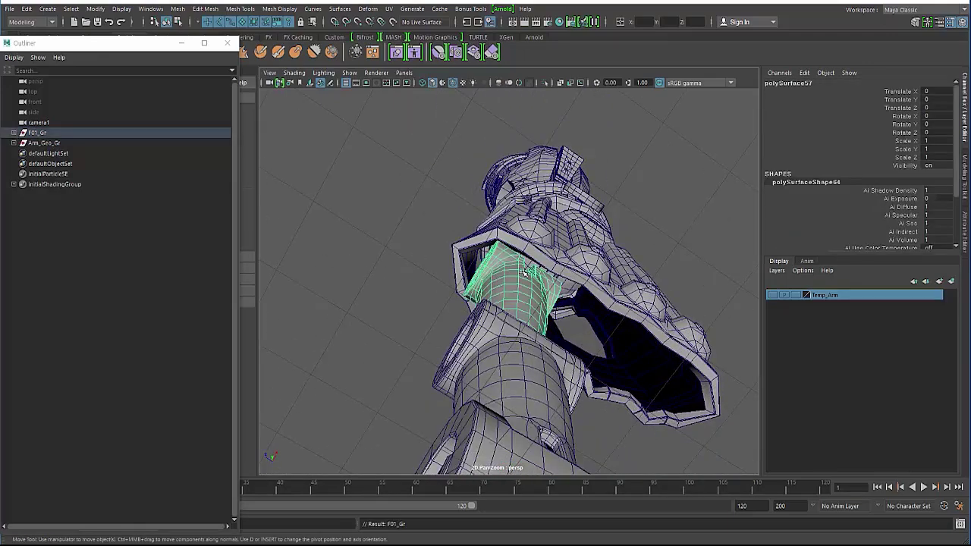
{"action": "key", "text": "Up"}
{"action": "left_click_drag", "start_coordinate": [536, 251], "coordinate": [541, 247]}
{"action": "left_click_drag", "start_coordinate": [539, 295], "coordinate": [518, 343], "text": "alt"}
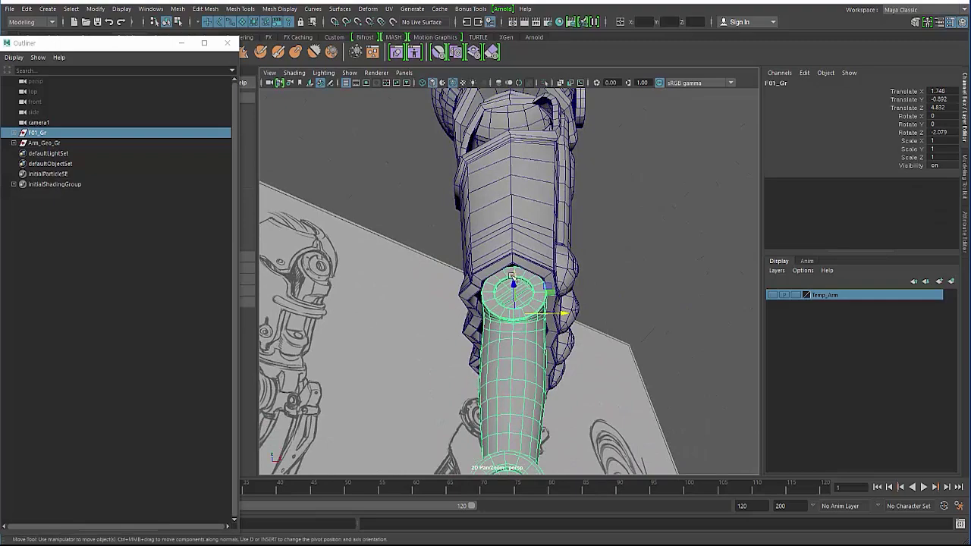
{"action": "left_click_drag", "start_coordinate": [514, 277], "coordinate": [514, 273]}
{"action": "left_click", "coordinate": [412, 221]}
{"action": "left_click_drag", "start_coordinate": [413, 222], "coordinate": [377, 289], "text": "alt"}
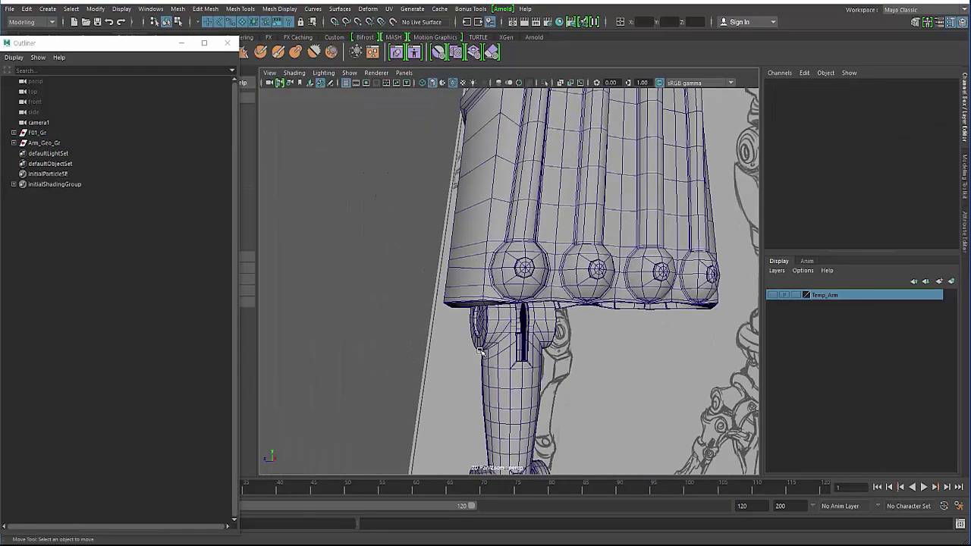
- Rotate the whole finger F01_Gr about X to about -5.2 degrees, tilting it outward
{"action": "left_click", "coordinate": [497, 352]}
{"action": "key", "text": "Up"}
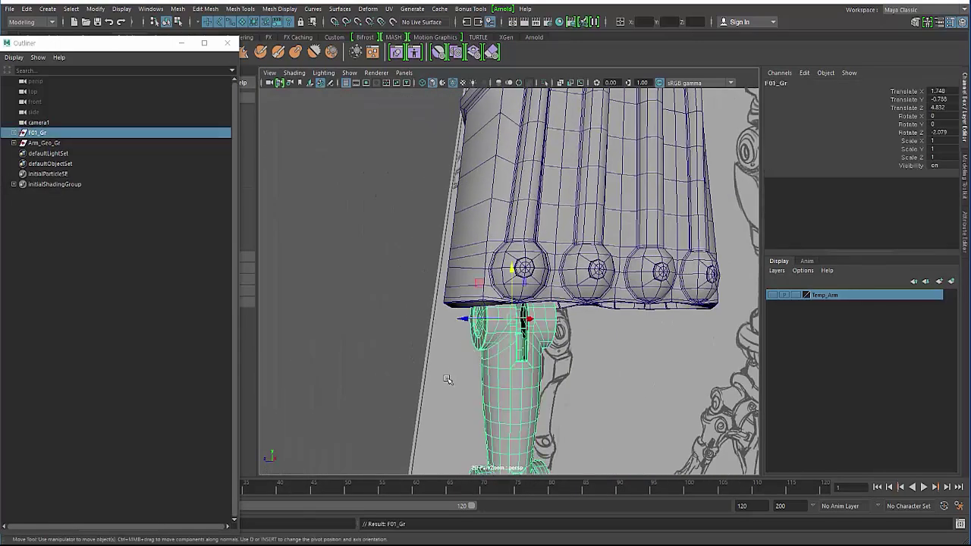
{"action": "right_click_drag", "start_coordinate": [447, 379], "coordinate": [422, 327], "text": "alt"}
{"action": "left_click_drag", "start_coordinate": [423, 327], "coordinate": [406, 317], "text": "alt"}
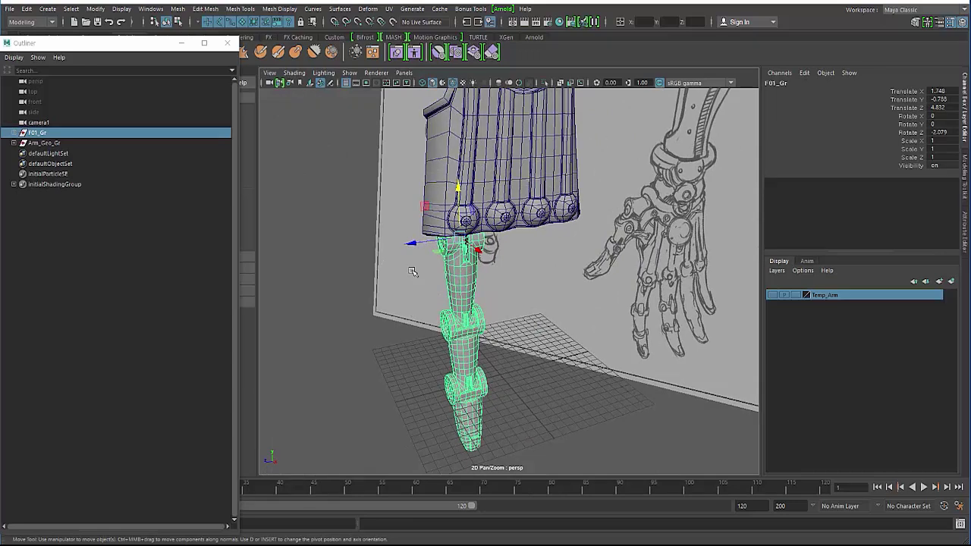
{"action": "key", "text": "e"}
{"action": "mouse_move", "coordinate": [419, 222]}
{"action": "left_mouse_down"}
{"action": "mouse_move", "coordinate": [392, 238]}
{"action": "mouse_move", "coordinate": [414, 250]}
{"action": "left_mouse_up"}
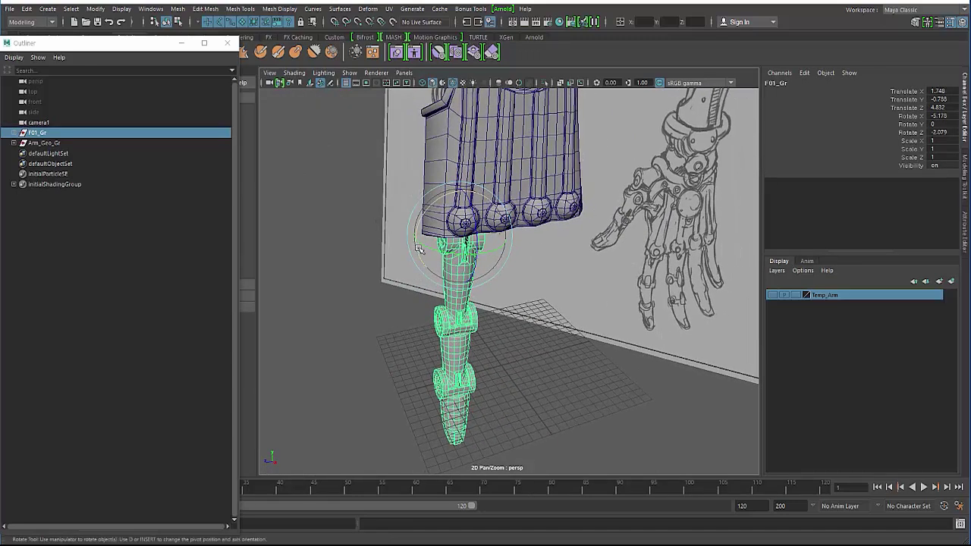
- Duplicate F01_Gr and move the copy along Z to about 1.07, near the second knuckle
{"action": "key", "text": "ctrl+d"}
{"action": "key", "text": "w"}
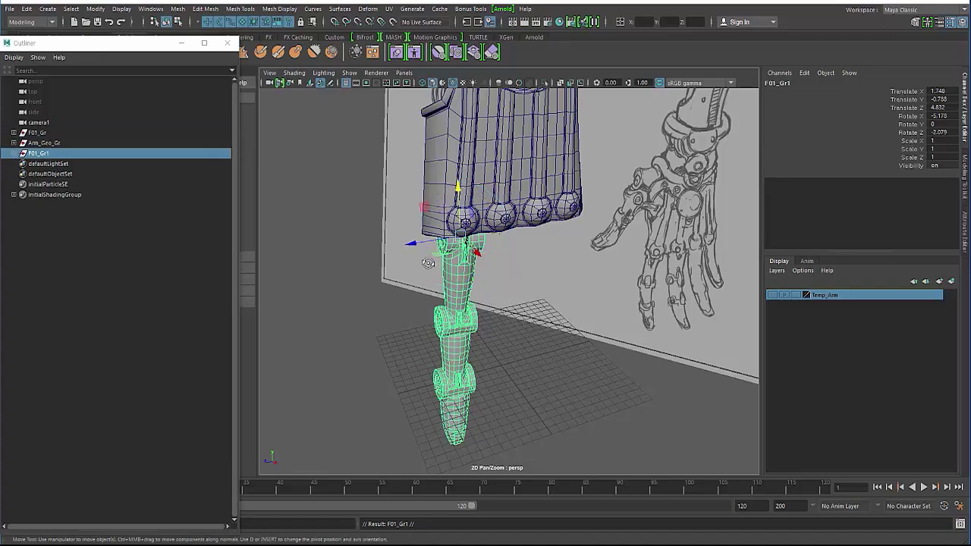
{"action": "left_click_drag", "start_coordinate": [401, 261], "coordinate": [405, 219], "text": "alt"}
{"action": "right_click_drag", "start_coordinate": [405, 220], "coordinate": [364, 249], "text": "alt"}
{"action": "left_click_drag", "start_coordinate": [364, 250], "coordinate": [450, 262], "text": "alt"}
- Reset the duplicated finger's rotation to 0 on all axes and align it under the second knuckle at about Z 1.89
{"action": "key", "text": "e"}
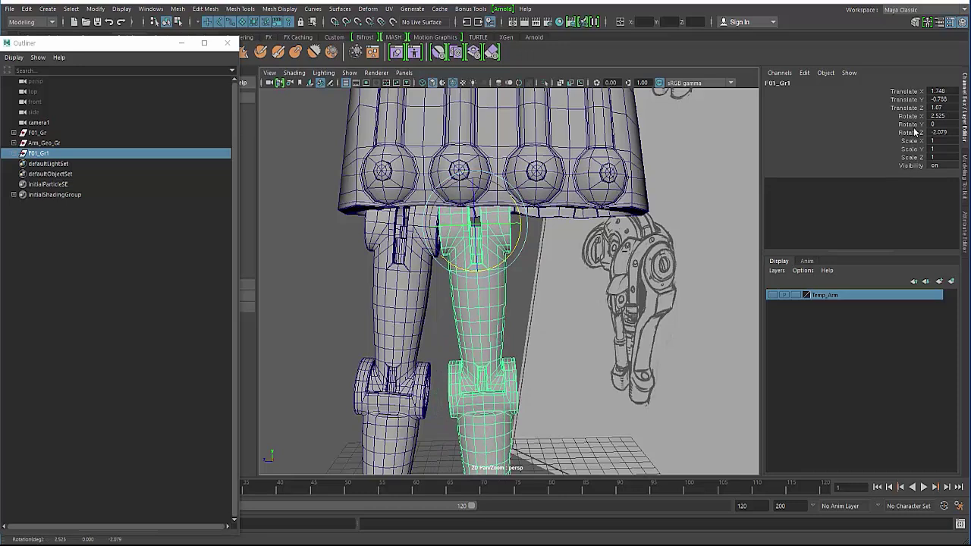
{"action": "left_click_drag", "start_coordinate": [934, 116], "coordinate": [938, 132]}
{"action": "key", "text": "Return"}
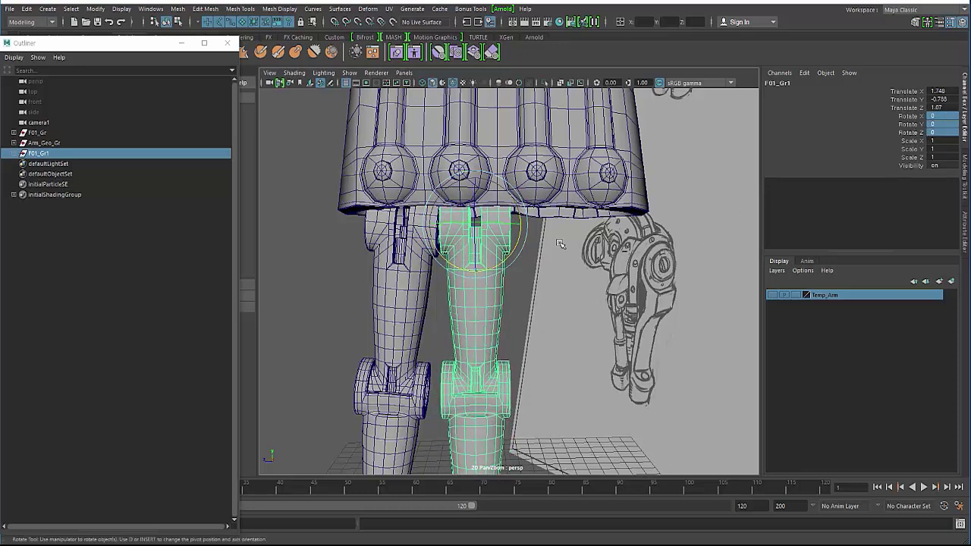
{"action": "key", "text": "w"}
{"action": "left_click_drag", "start_coordinate": [426, 225], "coordinate": [408, 226]}
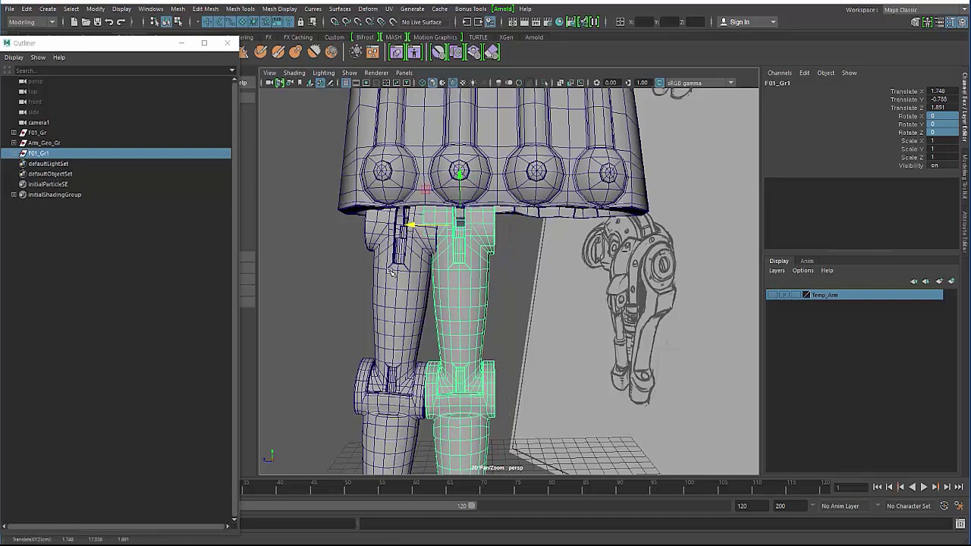
- Scale both fingers down uniformly to about 0.91
{"action": "left_click_drag", "start_coordinate": [390, 272], "coordinate": [412, 265], "text": "alt"}
{"action": "right_click_drag", "start_coordinate": [412, 265], "coordinate": [369, 229], "text": "alt"}
{"action": "left_click_drag", "start_coordinate": [369, 229], "coordinate": [342, 247], "text": "alt"}
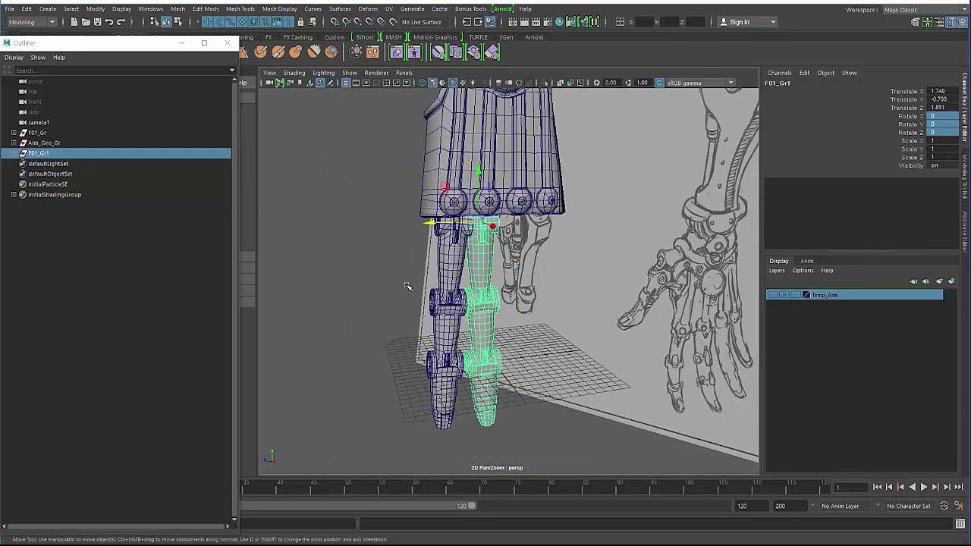
{"action": "key", "text": "r"}
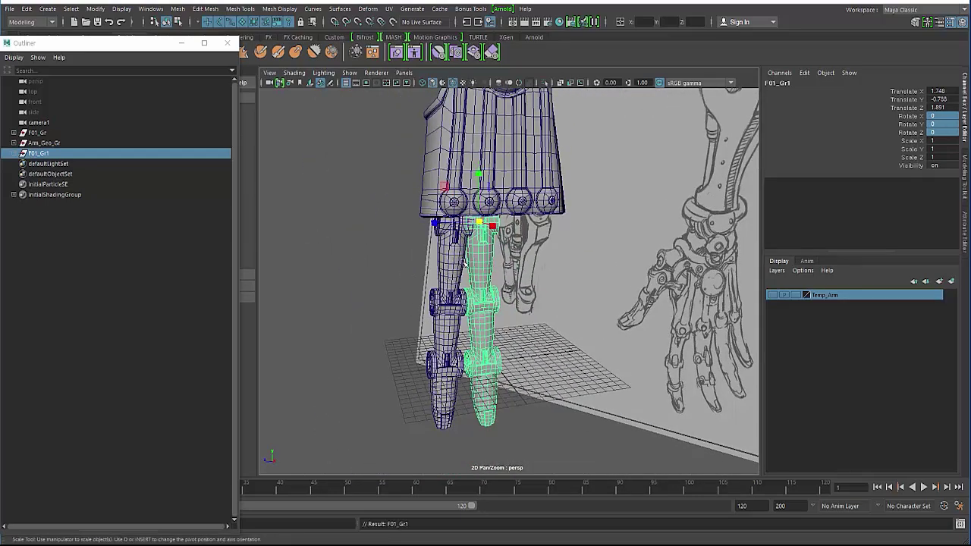
{"action": "left_click_drag", "start_coordinate": [465, 263], "coordinate": [452, 267], "text": "alt"}
{"action": "right_click_drag", "start_coordinate": [453, 267], "coordinate": [471, 301], "text": "alt"}
{"action": "left_click_drag", "start_coordinate": [472, 300], "coordinate": [464, 296], "text": "alt"}
{"action": "left_click_drag", "start_coordinate": [463, 249], "coordinate": [426, 256]}
- Scale only F01_Gr uniformly to about 0.87 and move it along Z to about 5.47, away from the second finger
{"action": "middle_click_drag", "start_coordinate": [428, 278], "coordinate": [483, 238], "text": "alt"}
{"action": "right_click_drag", "start_coordinate": [483, 238], "coordinate": [468, 251], "text": "alt"}
{"action": "left_click", "coordinate": [452, 278]}
{"action": "left_click_drag", "start_coordinate": [468, 250], "coordinate": [445, 235], "text": "alt"}
{"action": "key", "text": "Up"}
{"action": "key", "text": "w"}
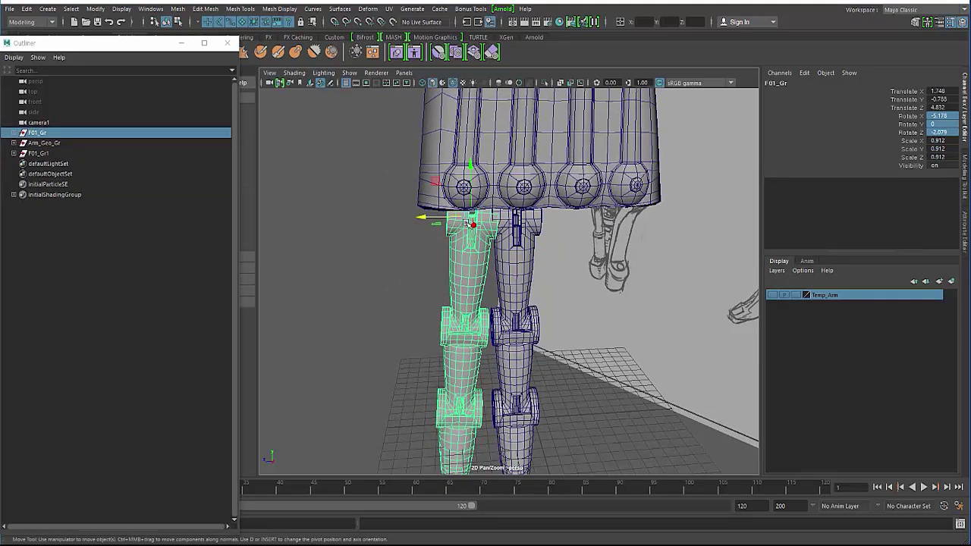
{"action": "key", "text": "r"}
{"action": "left_click_drag", "start_coordinate": [472, 218], "coordinate": [416, 218]}
{"action": "key", "text": "w"}
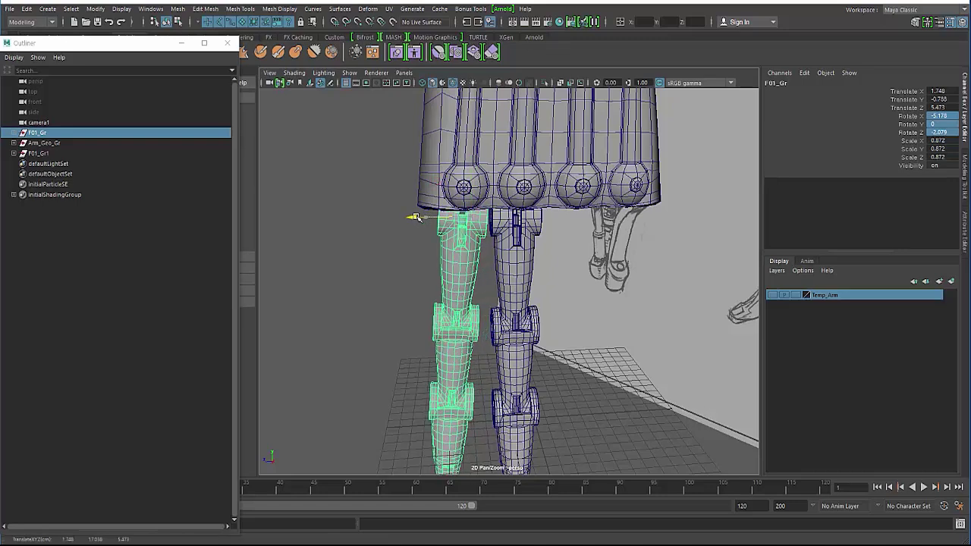
- Reset F01_Gr's rotation to 0 on all axes and shift it along Z to about 5.28
{"action": "scroll", "coordinate": [425, 265], "scroll_direction": "up", "scroll_amount": 5}
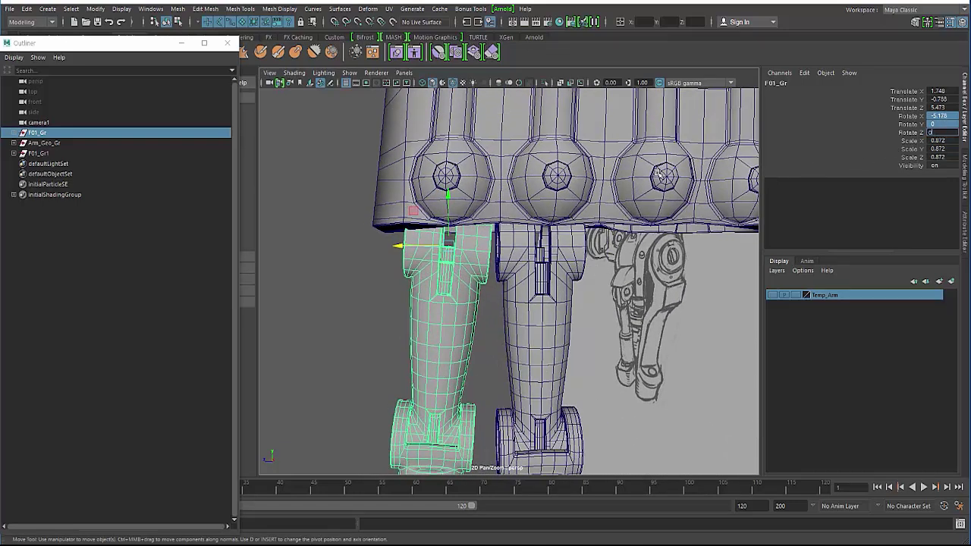
{"action": "key", "text": "Return"}
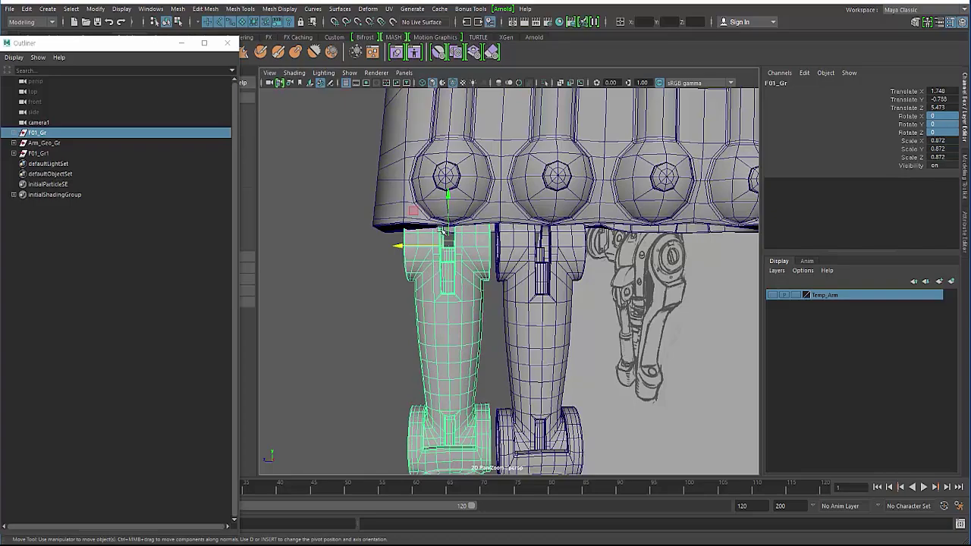
{"action": "left_click_drag", "start_coordinate": [402, 265], "coordinate": [457, 189], "text": "alt"}
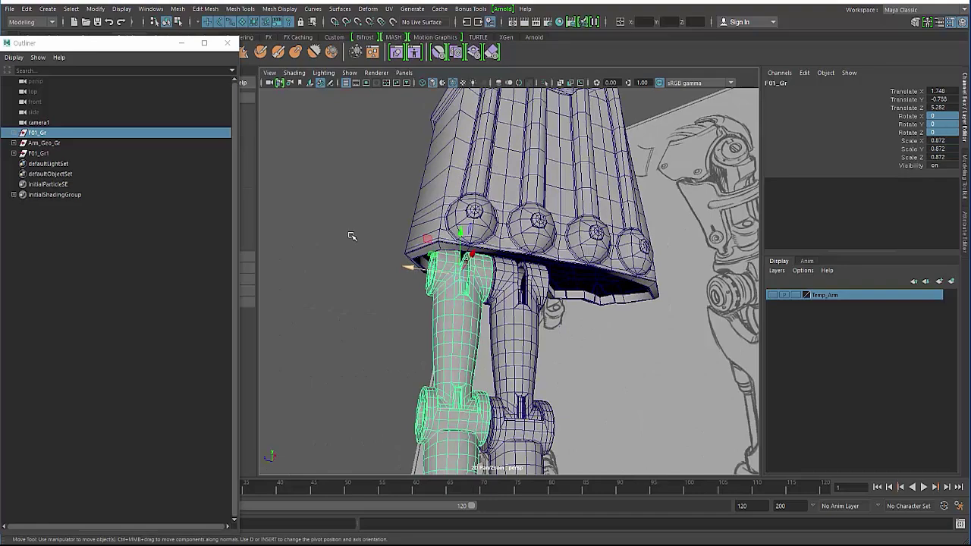
- Examine from several angles how the two fingers line up with each other and with the hand's knuckles
{"action": "right_click_drag", "start_coordinate": [345, 241], "coordinate": [416, 267], "text": "alt"}
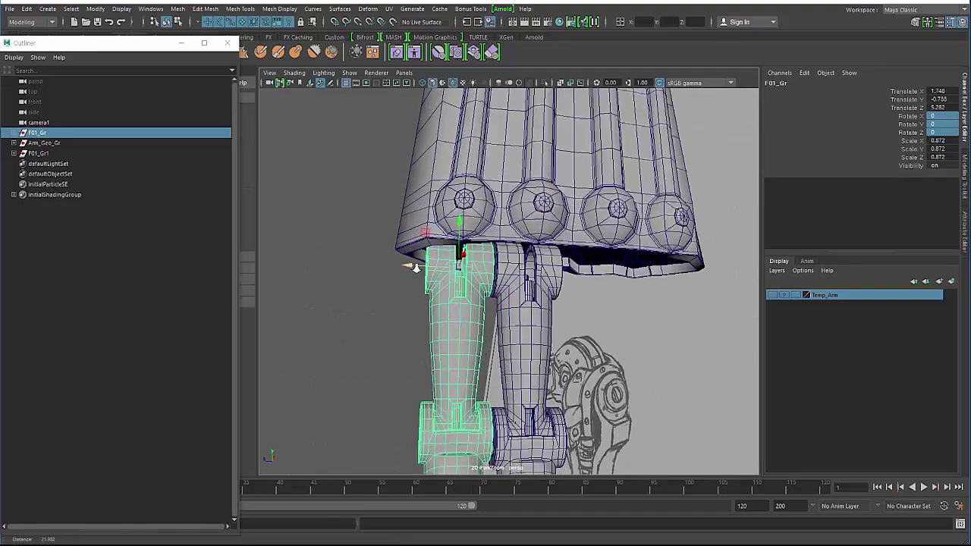
{"action": "left_click_drag", "start_coordinate": [416, 267], "coordinate": [448, 220], "text": "alt"}
{"action": "left_click", "coordinate": [355, 268]}
{"action": "left_click_drag", "start_coordinate": [355, 268], "coordinate": [444, 272], "text": "alt"}
{"action": "right_click_drag", "start_coordinate": [444, 271], "coordinate": [423, 275], "text": "alt"}
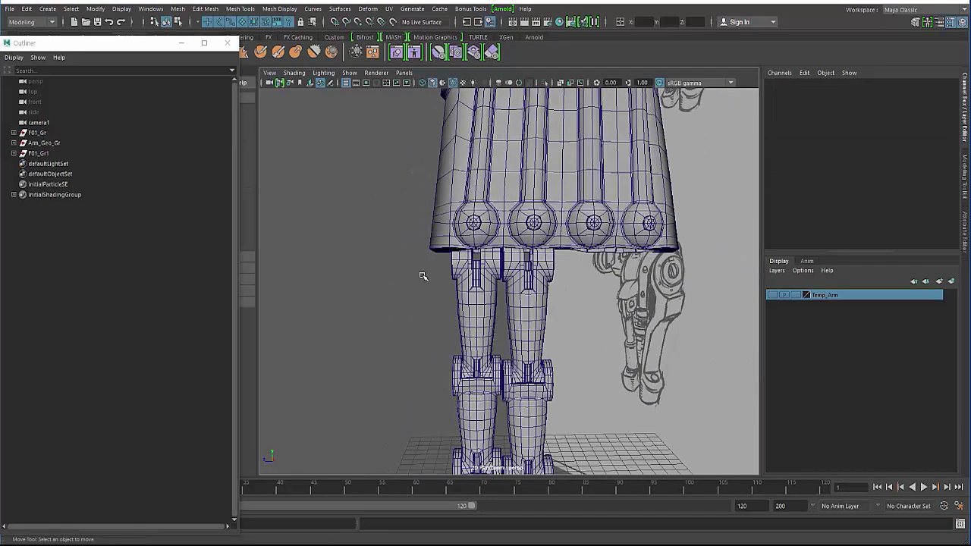
{"action": "left_click", "coordinate": [521, 285]}
{"action": "key", "text": "Up"}
{"action": "middle_click_drag", "start_coordinate": [465, 293], "coordinate": [458, 184], "text": "alt"}
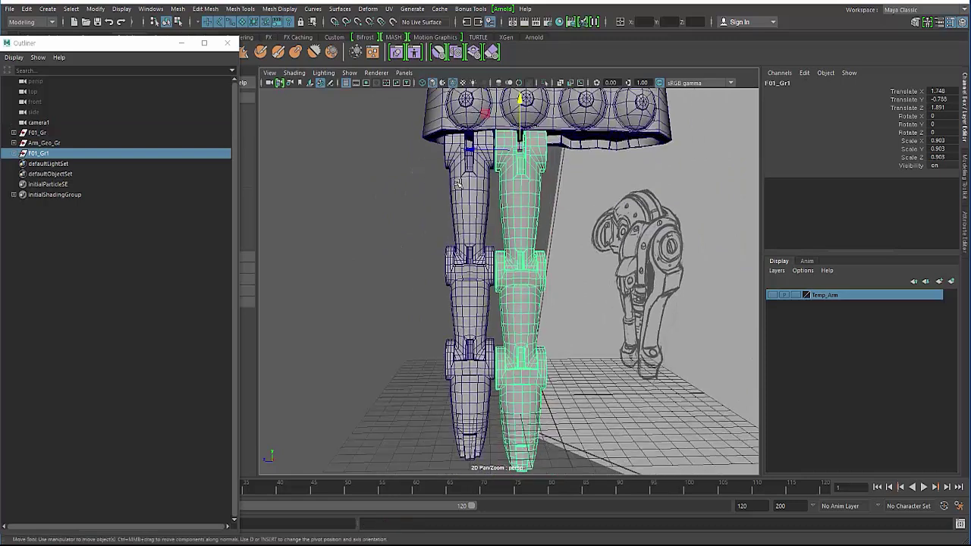
{"action": "left_click_drag", "start_coordinate": [475, 313], "coordinate": [449, 329], "text": "alt"}
{"action": "right_click_drag", "start_coordinate": [448, 329], "coordinate": [422, 326], "text": "alt"}
{"action": "left_click_drag", "start_coordinate": [446, 263], "coordinate": [463, 274], "text": "alt"}
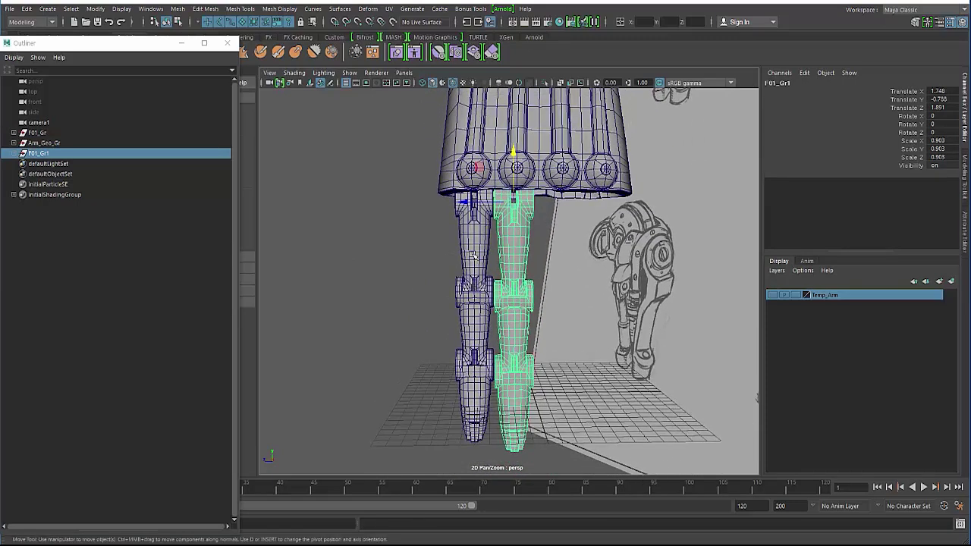
- Raise the first finger, F01_Gr, along Y to about -0.70
{"action": "left_click", "coordinate": [474, 256]}
{"action": "left_click", "coordinate": [517, 251]}
{"action": "key", "text": "Up"}
{"action": "left_click_drag", "start_coordinate": [516, 252], "coordinate": [479, 257], "text": "alt"}
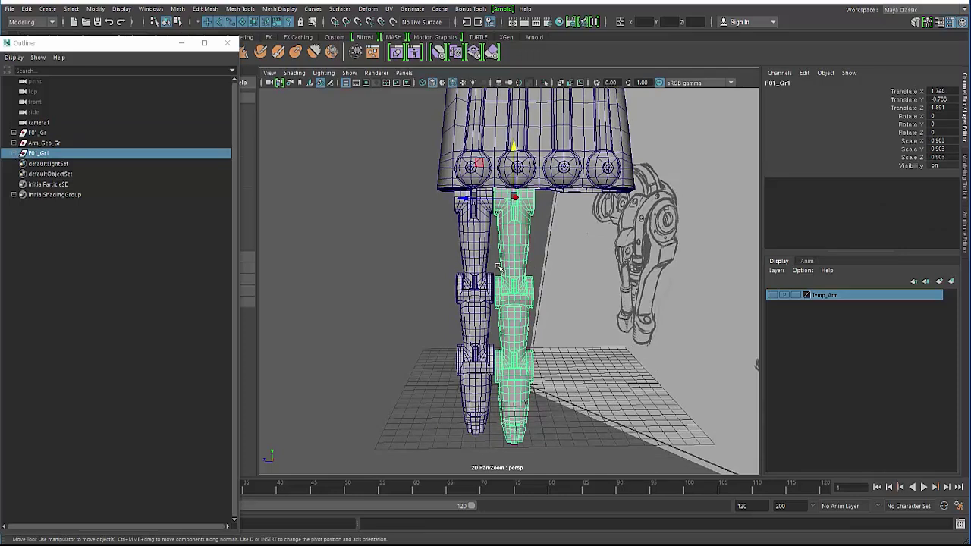
- Duplicate F01_Gr and move the copy along Z to about -1.86, under the third knuckle
{"action": "left_click", "coordinate": [465, 261]}
{"action": "key", "text": "Up"}
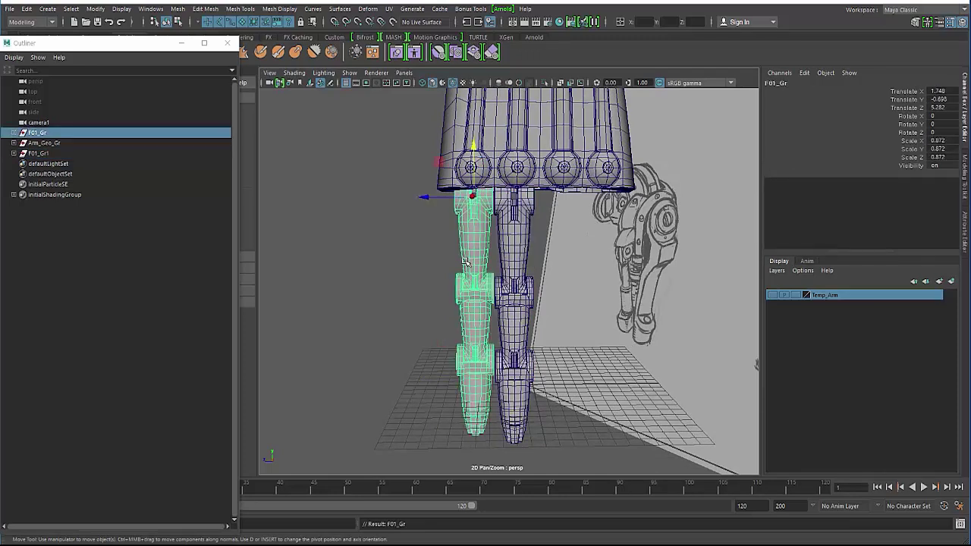
{"action": "key", "text": "ctrl+d"}
{"action": "left_click_drag", "start_coordinate": [428, 199], "coordinate": [489, 220]}
{"action": "middle_click_drag", "start_coordinate": [489, 220], "coordinate": [459, 246], "text": "alt"}
{"action": "scroll", "coordinate": [460, 245], "scroll_direction": "up", "scroll_amount": 5}
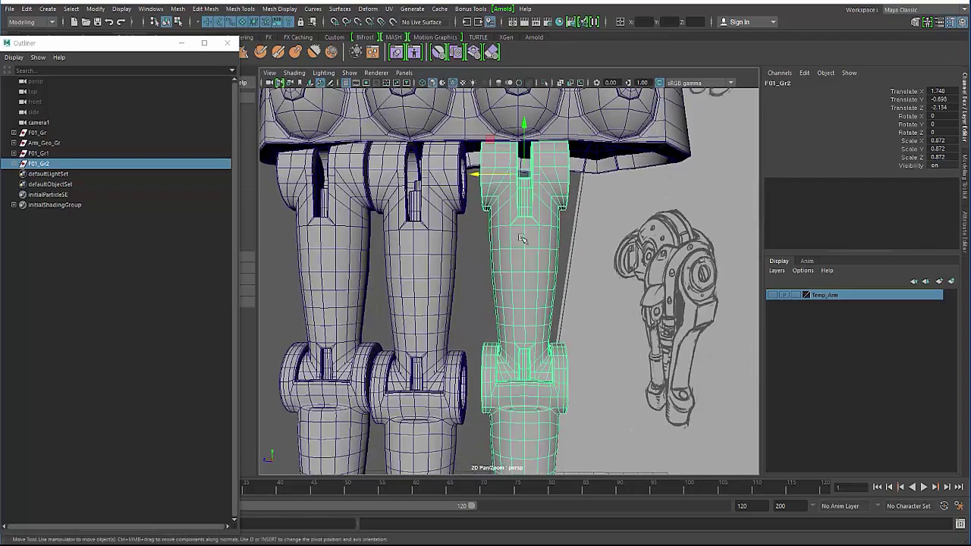
{"action": "left_click_drag", "start_coordinate": [481, 197], "coordinate": [471, 197]}
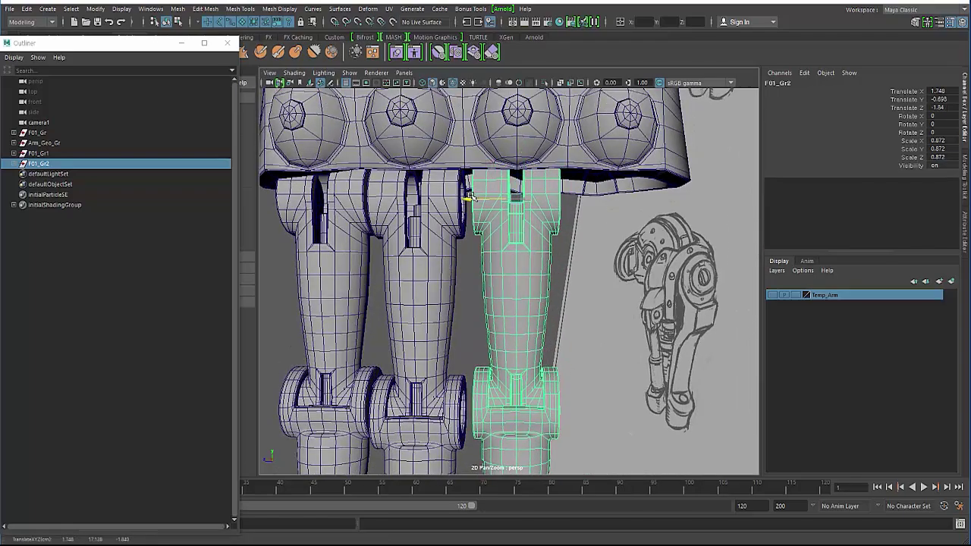
{"action": "right_click_drag", "start_coordinate": [471, 197], "coordinate": [353, 193], "text": "alt"}
{"action": "left_click_drag", "start_coordinate": [353, 193], "coordinate": [426, 231], "text": "alt"}
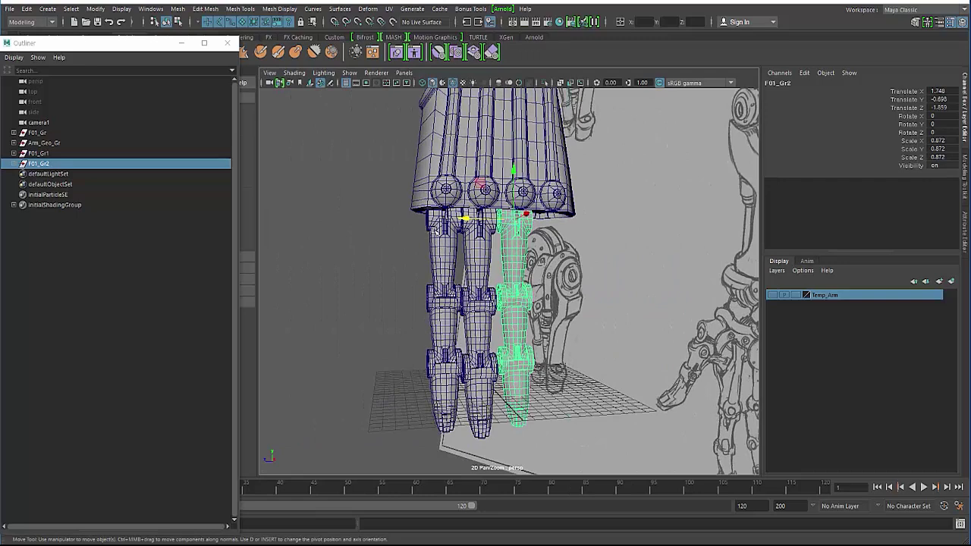
- Try to scale the third finger up uniformly to about 0.94
{"action": "key", "text": "r"}
{"action": "left_click_drag", "start_coordinate": [524, 217], "coordinate": [470, 255]}
{"action": "key", "text": "w"}
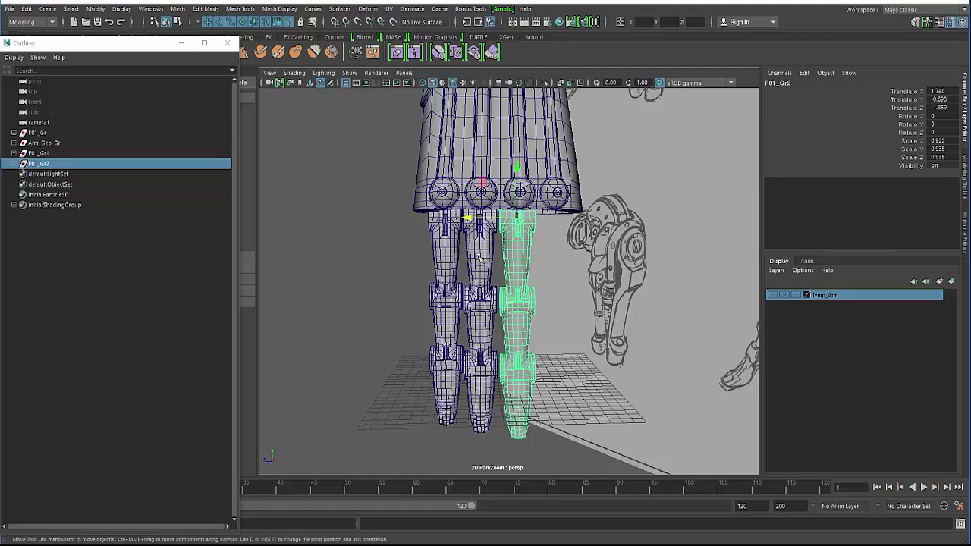
{"action": "key", "text": "ctrl+z"}
- Scale the third finger, F01_Gr2, uniformly to about 0.86 and raise it slightly under its knuckle
{"action": "key", "text": "r"}
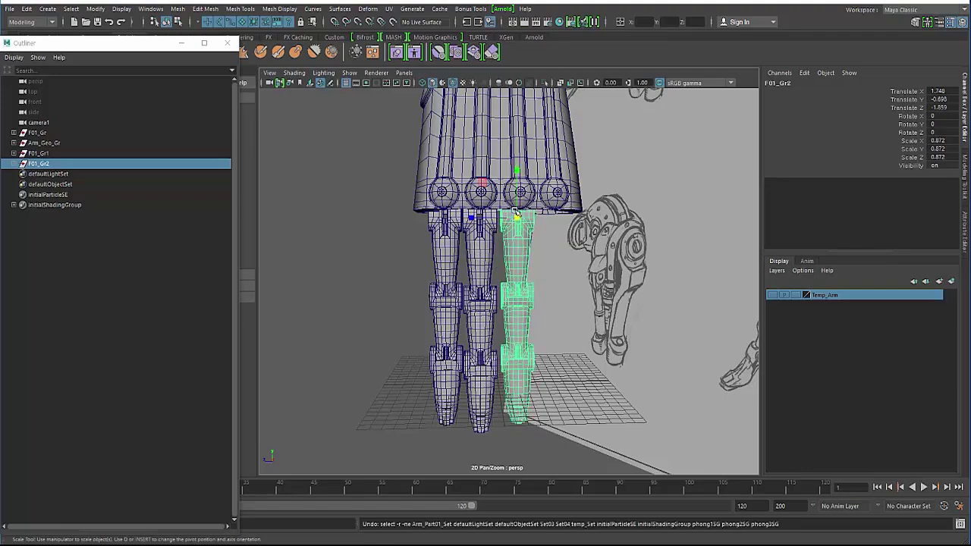
{"action": "left_click_drag", "start_coordinate": [517, 215], "coordinate": [515, 218]}
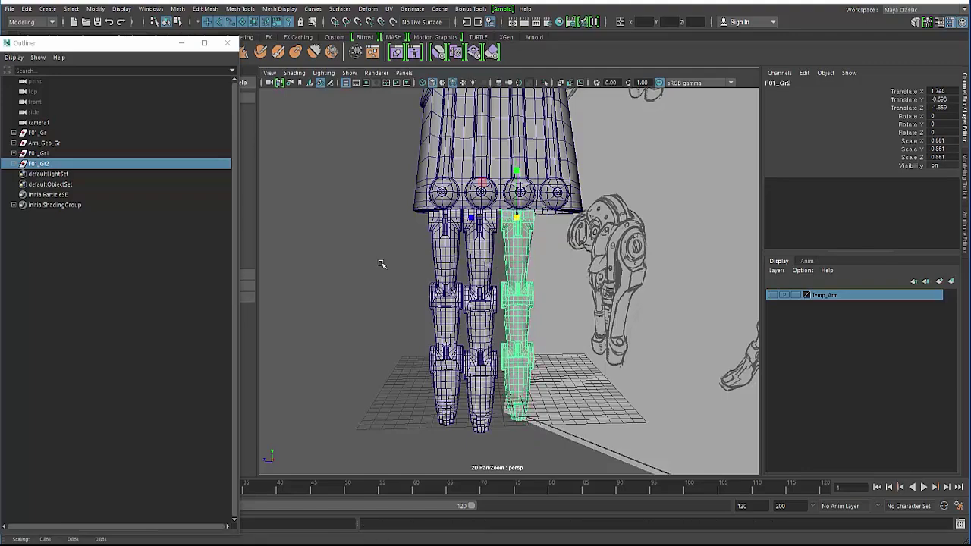
{"action": "left_click_drag", "start_coordinate": [382, 263], "coordinate": [523, 245], "text": "alt"}
{"action": "left_click_drag", "start_coordinate": [524, 143], "coordinate": [524, 139]}
{"action": "left_click_drag", "start_coordinate": [486, 198], "coordinate": [525, 182], "text": "alt"}
- Duplicate the third finger and position the copy under the fourth knuckle at about Y -0.22 and Z -5.37
{"action": "key", "text": "ctrl+d"}
{"action": "mouse_move", "coordinate": [488, 215]}
{"action": "left_mouse_down", "text": "alt"}
{"action": "mouse_move", "coordinate": [492, 167]}
{"action": "mouse_move", "coordinate": [493, 209]}
{"action": "left_mouse_up", "text": "alt"}
{"action": "left_click_drag", "start_coordinate": [541, 150], "coordinate": [540, 142]}
{"action": "left_click_drag", "start_coordinate": [429, 133], "coordinate": [424, 203], "text": "alt"}
- Shift the second finger, F01_Gr1, along Z to about 1.83
{"action": "left_click", "coordinate": [425, 194]}
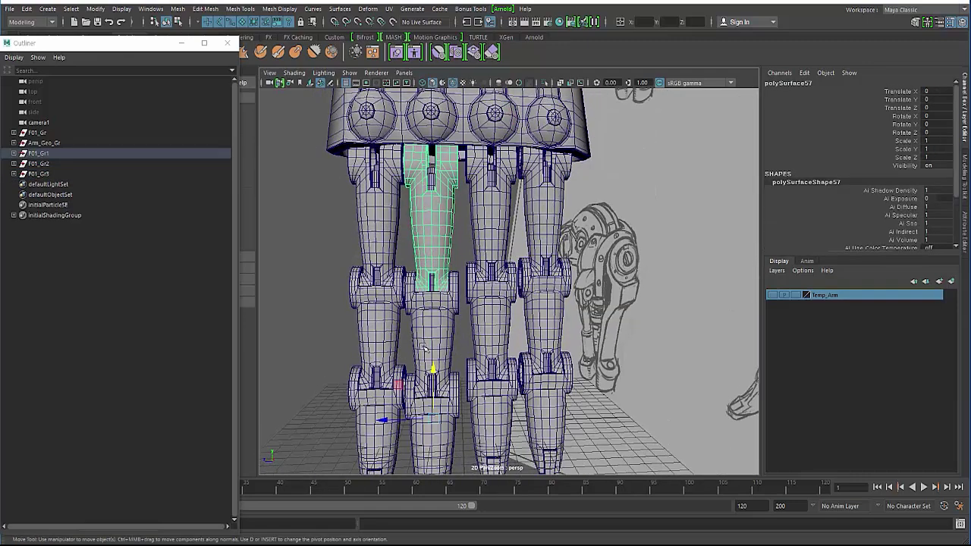
{"action": "key", "text": "Up"}
{"action": "left_click_drag", "start_coordinate": [387, 171], "coordinate": [382, 165]}
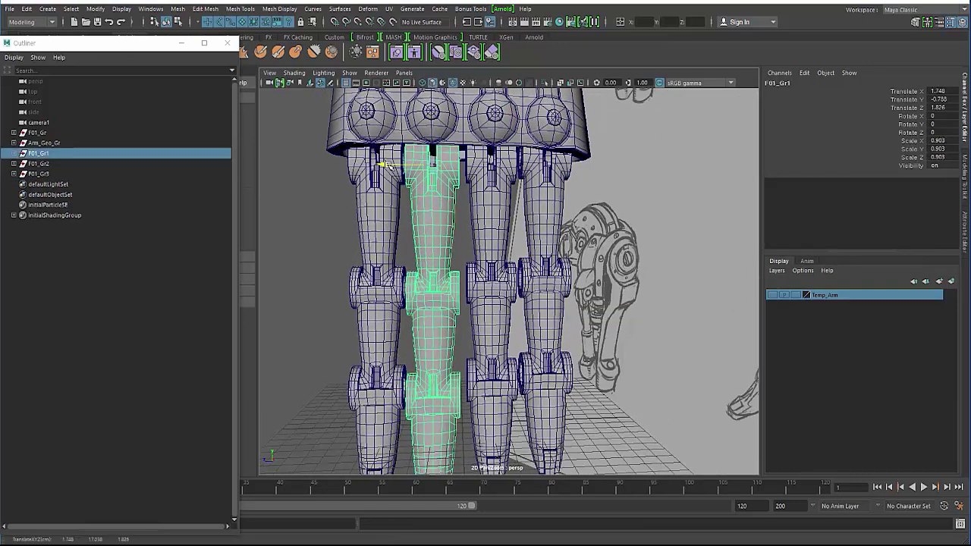
{"action": "left_click", "coordinate": [341, 195]}
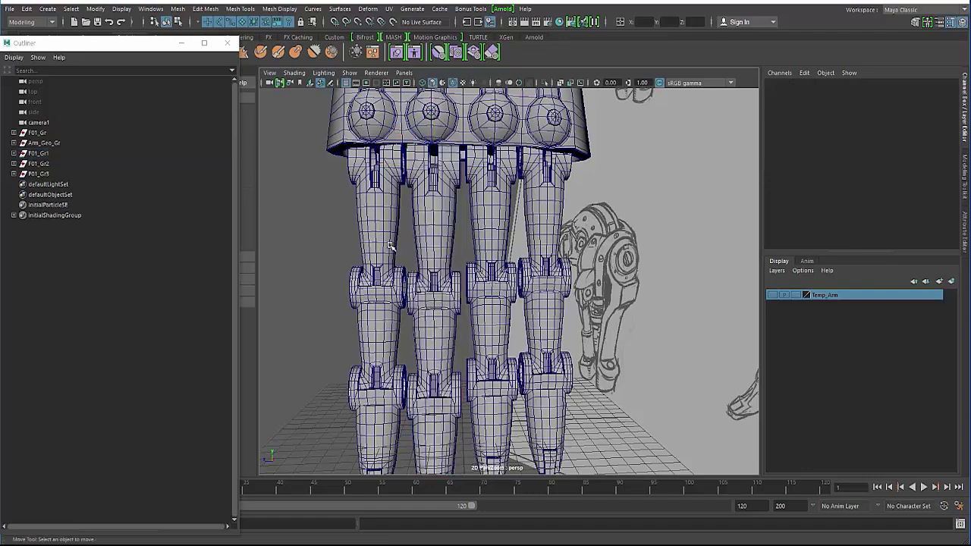
- Try to scale the fourth finger, F01_Gr3, down uniformly to make it smaller than the other fingers
{"action": "left_click_drag", "start_coordinate": [389, 247], "coordinate": [402, 217], "text": "alt"}
{"action": "left_click", "coordinate": [530, 227]}
{"action": "key", "text": "Up"}
{"action": "key", "text": "r"}
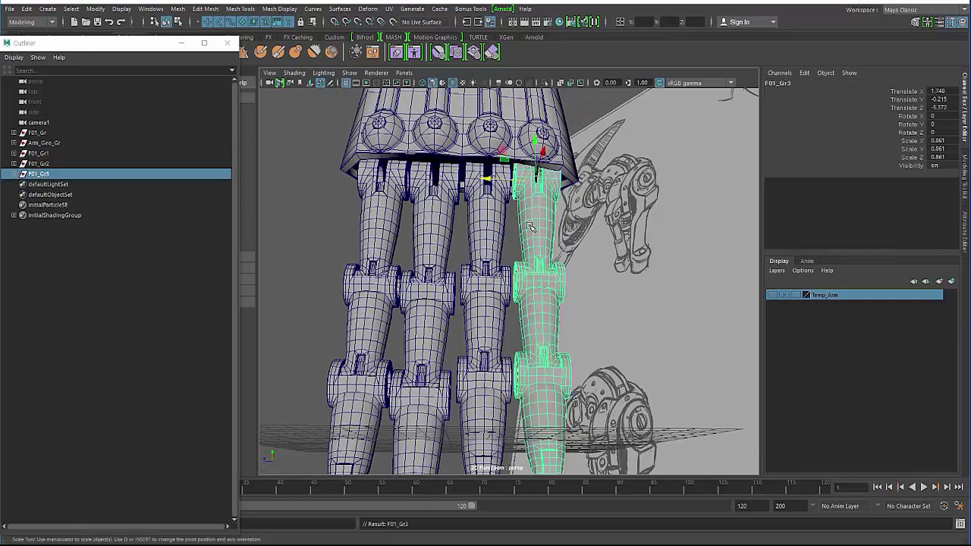
{"action": "left_click_drag", "start_coordinate": [535, 181], "coordinate": [508, 185]}
{"action": "left_click_drag", "start_coordinate": [436, 198], "coordinate": [413, 252], "text": "alt"}
{"action": "right_click_drag", "start_coordinate": [413, 252], "coordinate": [362, 257], "text": "alt"}
{"action": "left_click", "coordinate": [362, 257]}
{"action": "left_click_drag", "start_coordinate": [362, 257], "coordinate": [446, 235], "text": "alt"}
{"action": "right_click_drag", "start_coordinate": [446, 235], "coordinate": [524, 254], "text": "alt"}
{"action": "mouse_move", "coordinate": [592, 304]}
{"action": "left_mouse_down", "text": "alt"}
{"action": "mouse_move", "coordinate": [558, 314]}
{"action": "mouse_move", "coordinate": [574, 297]}
{"action": "left_mouse_up", "text": "alt"}
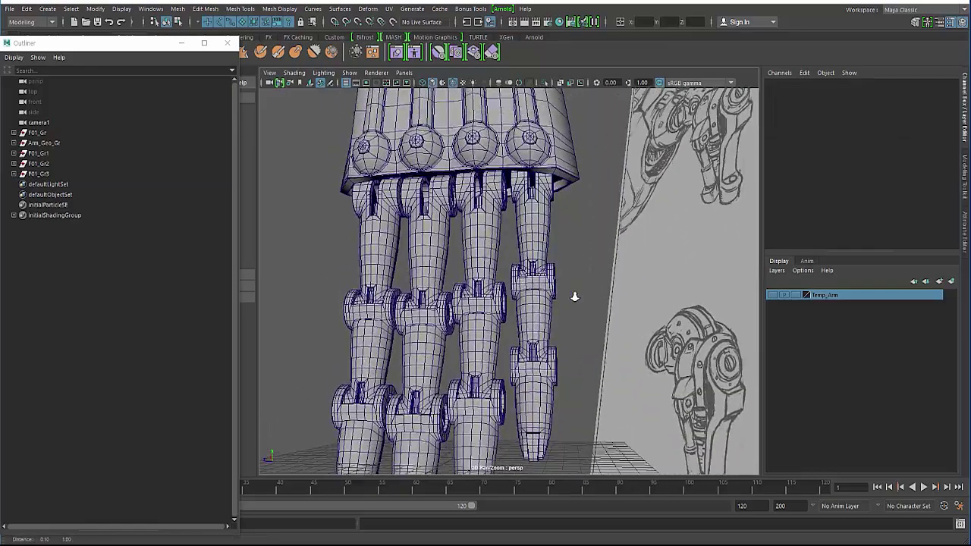
{"action": "scroll", "coordinate": [561, 273], "scroll_direction": "up", "scroll_amount": 3}
{"action": "left_click", "coordinate": [547, 229]}
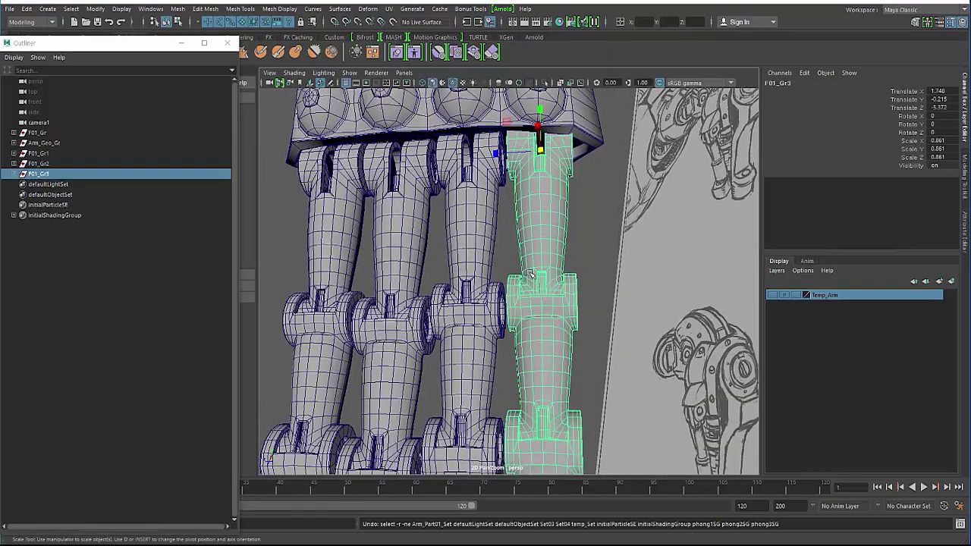
- Set Rotate Z to 0 on F02_Gr and F03_Gr inside F01_Gr3, and reselect the whole F01_Gr3 finger
{"action": "mouse_move", "coordinate": [531, 274]}
{"action": "left_mouse_down", "text": "alt"}
{"action": "mouse_move", "coordinate": [522, 220]}
{"action": "mouse_move", "coordinate": [502, 218]}
{"action": "mouse_move", "coordinate": [535, 209]}
{"action": "mouse_move", "coordinate": [455, 212]}
{"action": "mouse_move", "coordinate": [536, 209]}
{"action": "left_mouse_up", "text": "alt"}
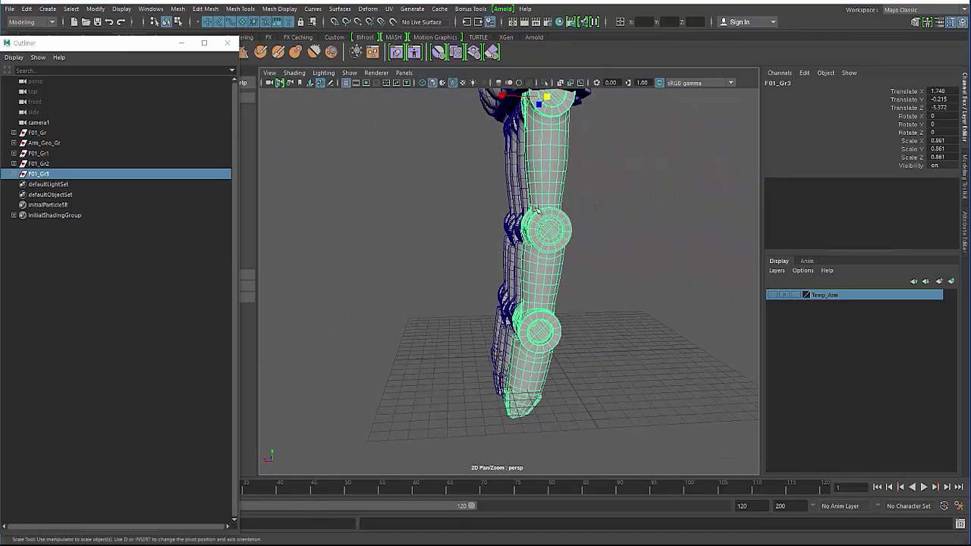
{"action": "left_click", "coordinate": [540, 195]}
{"action": "key", "text": "Up"}
{"action": "left_click_drag", "start_coordinate": [431, 256], "coordinate": [341, 187], "text": "alt"}
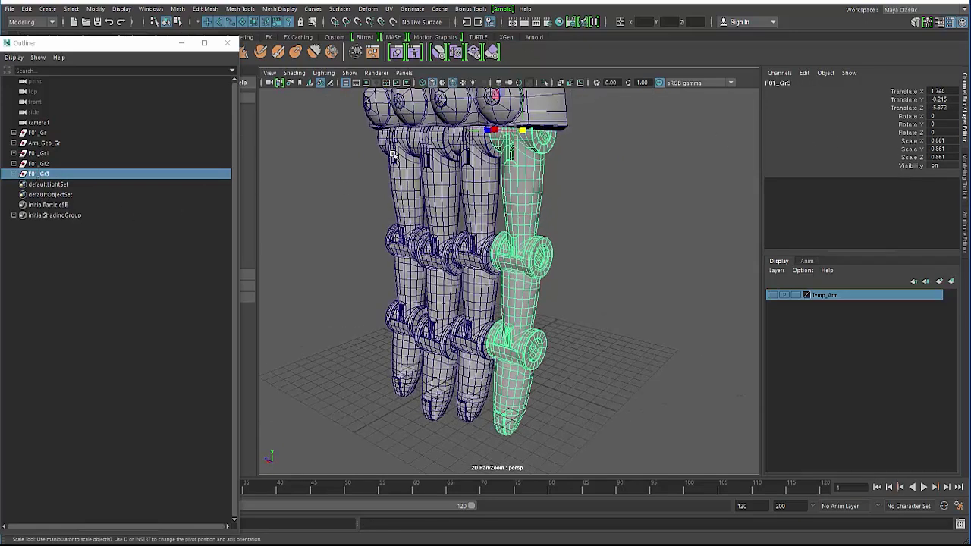
{"action": "left_click", "coordinate": [12, 174]}
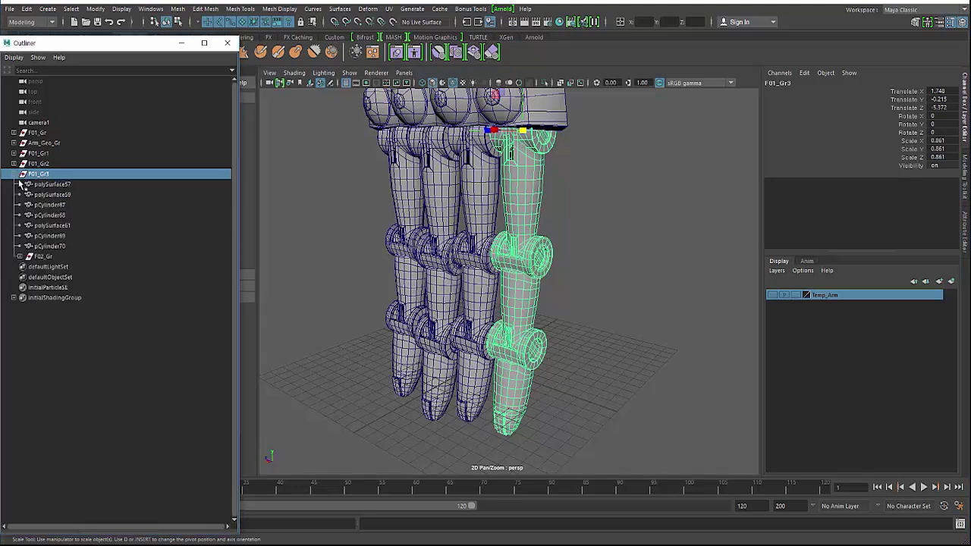
{"action": "left_click", "coordinate": [19, 257]}
{"action": "left_click", "coordinate": [43, 257]}
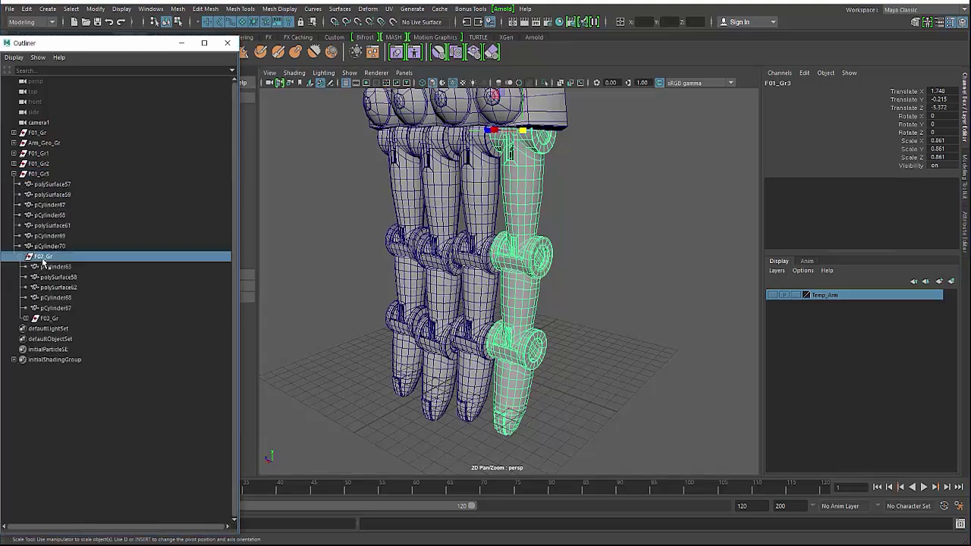
{"action": "left_click", "coordinate": [53, 318], "text": "ctrl"}
{"action": "left_click", "coordinate": [947, 134]}
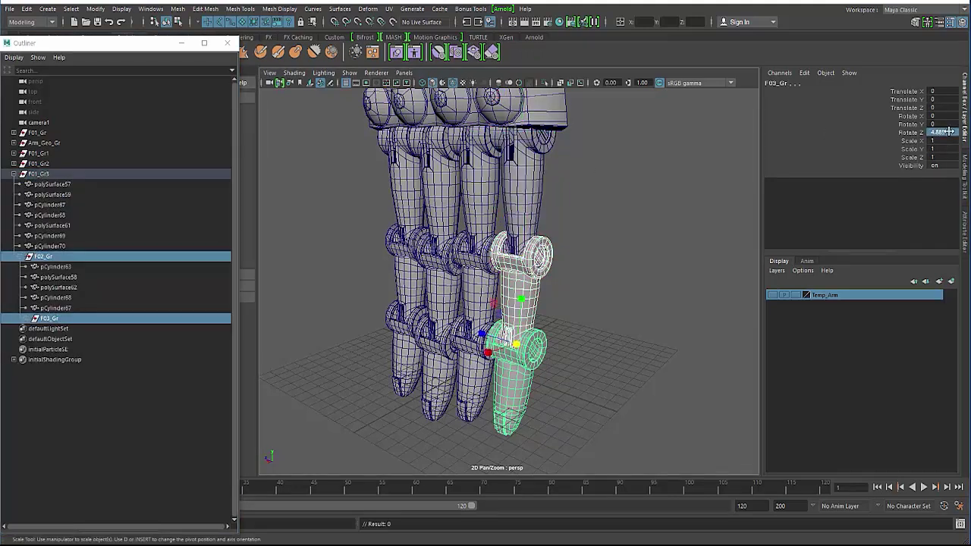
{"action": "type", "text": "0"}
{"action": "key", "text": "Return"}
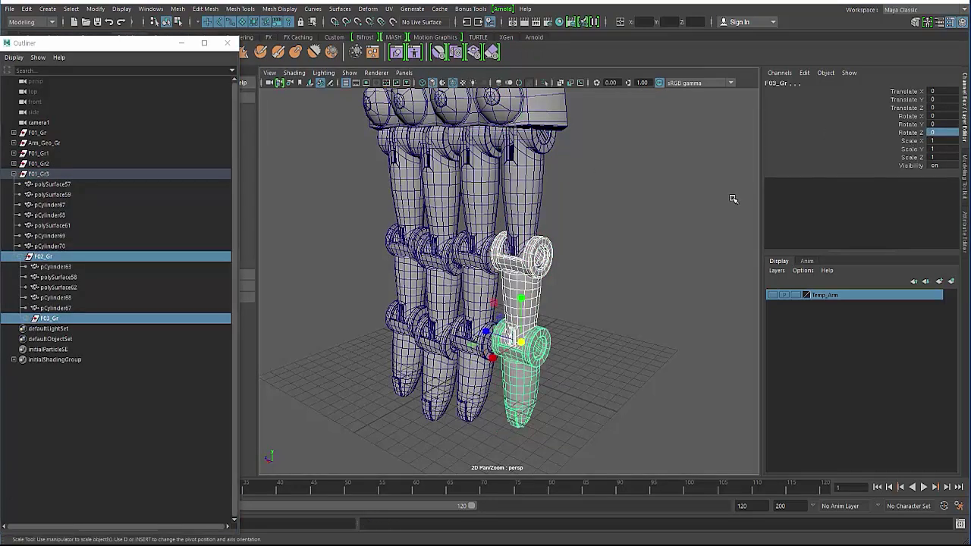
{"action": "left_click", "coordinate": [331, 239]}
{"action": "left_click", "coordinate": [40, 173]}
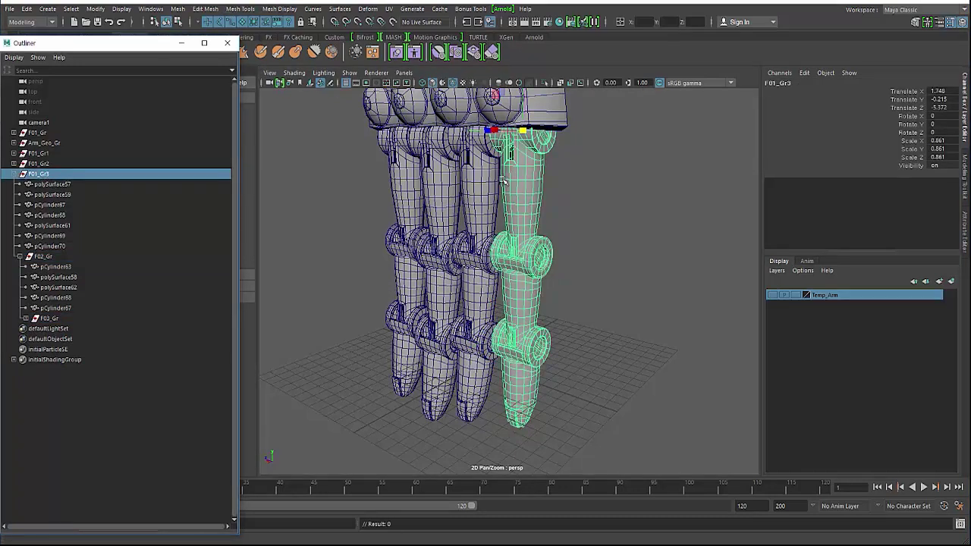
- Try to select the vertices in the lower part of the fourth finger's upper segment
{"action": "left_click_drag", "start_coordinate": [439, 210], "coordinate": [459, 205], "text": "alt"}
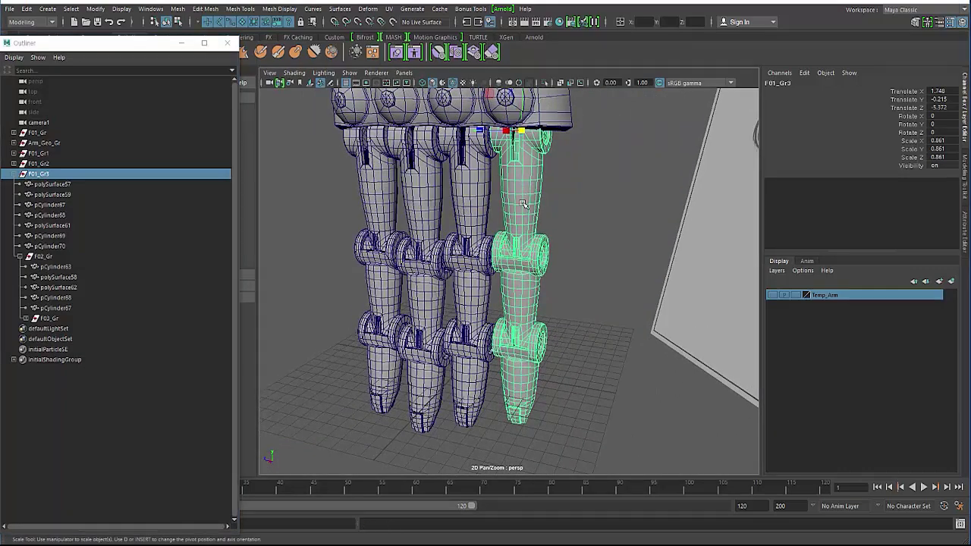
{"action": "right_click_drag", "start_coordinate": [523, 203], "coordinate": [477, 204]}
{"action": "left_click_drag", "start_coordinate": [477, 204], "coordinate": [435, 209], "text": "alt"}
{"action": "left_click_drag", "start_coordinate": [437, 206], "coordinate": [640, 412]}
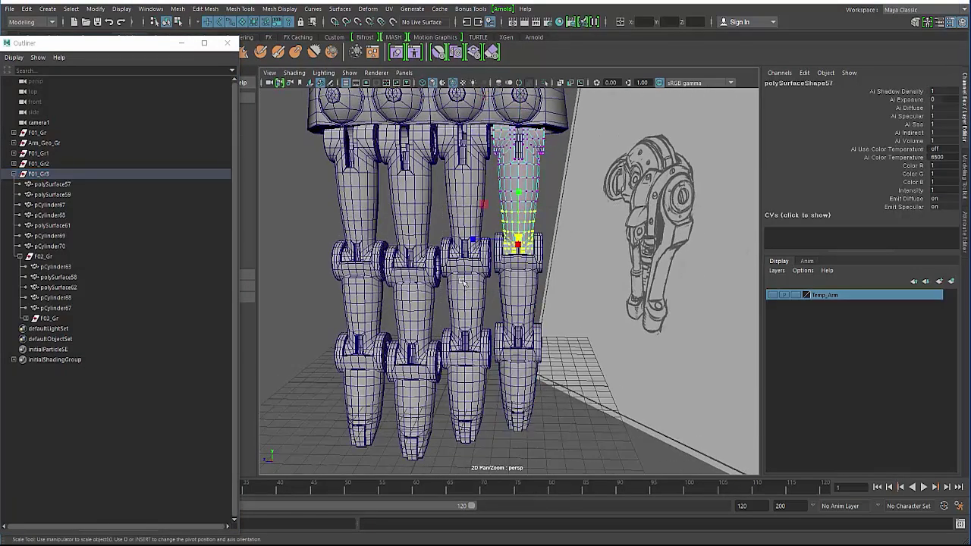
{"action": "key", "text": "ctrl+z"}
{"action": "key", "text": "F8"}
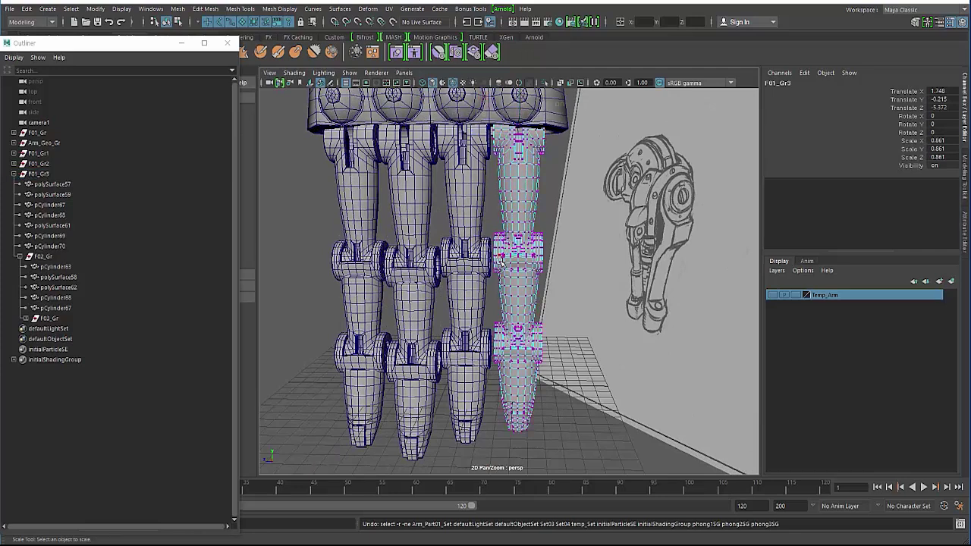
{"action": "key", "text": "F8"}
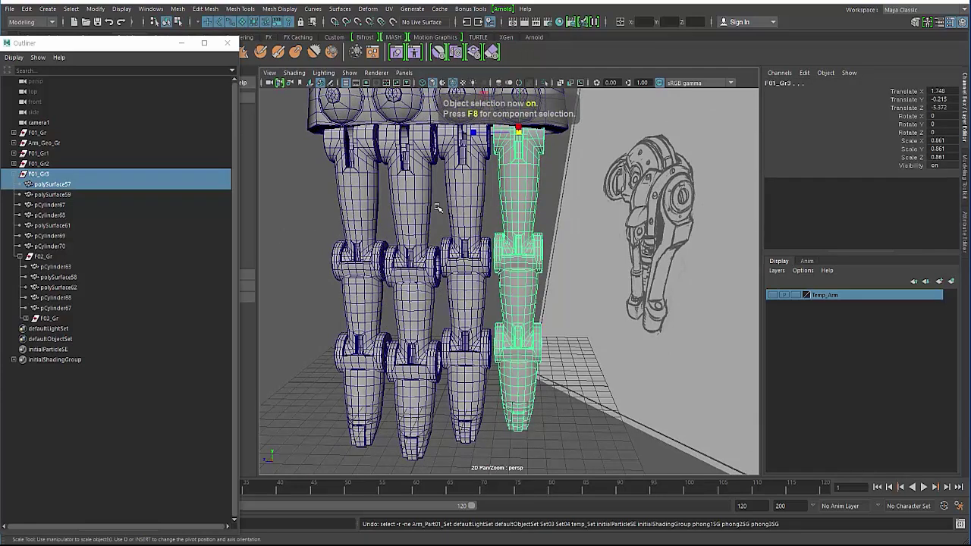
- Create a lattice deformer around the whole fourth finger
{"action": "left_click", "coordinate": [30, 22]}
{"action": "left_click", "coordinate": [23, 33]}
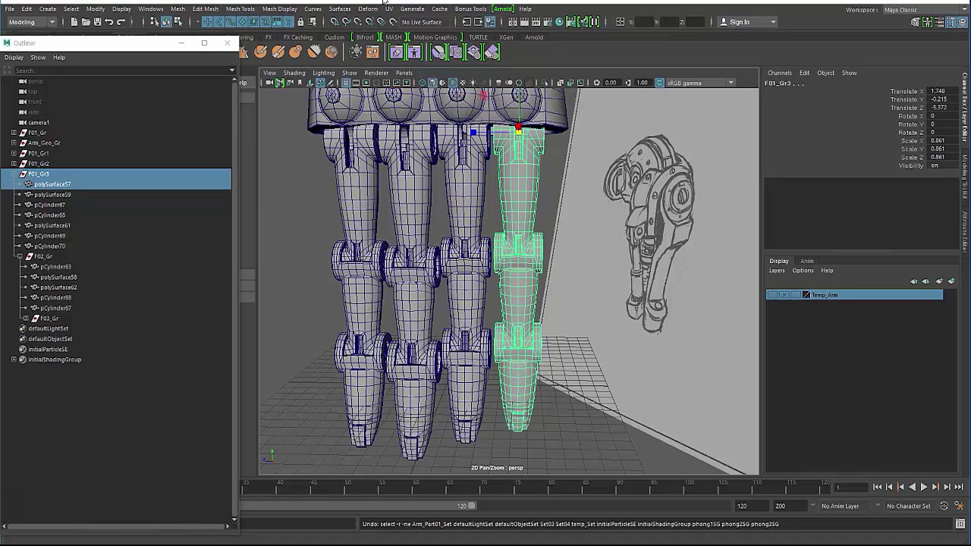
{"action": "left_click", "coordinate": [369, 8]}
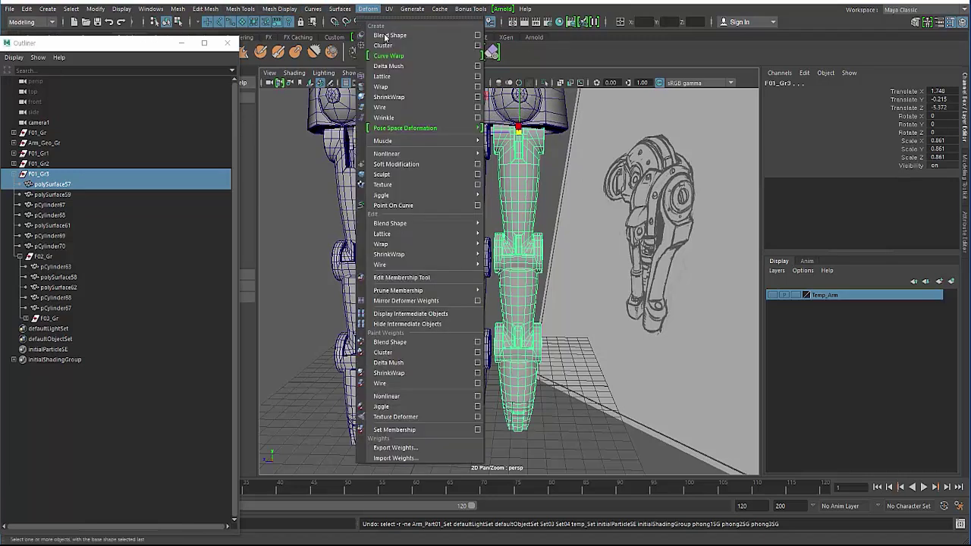
{"action": "left_click", "coordinate": [391, 78]}
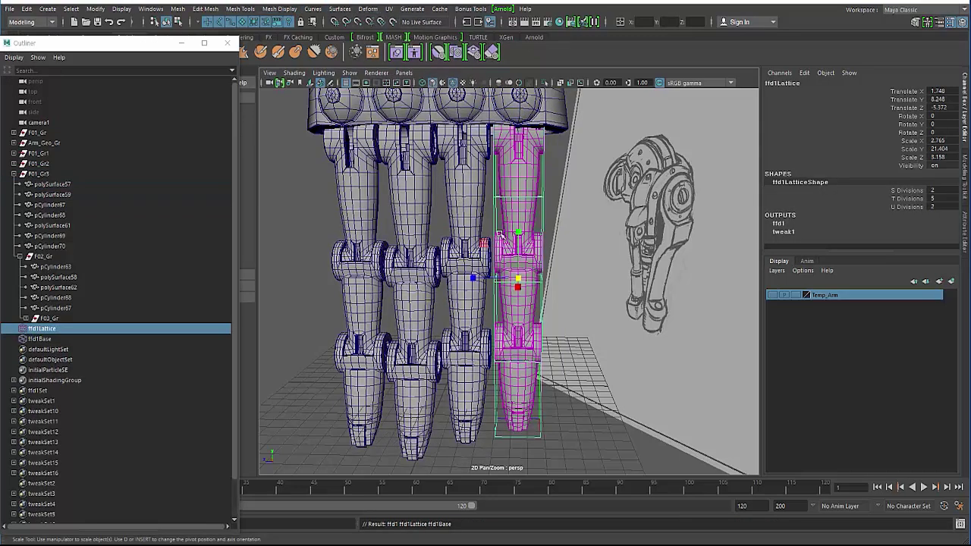
{"action": "left_click_drag", "start_coordinate": [500, 233], "coordinate": [546, 250], "text": "alt"}
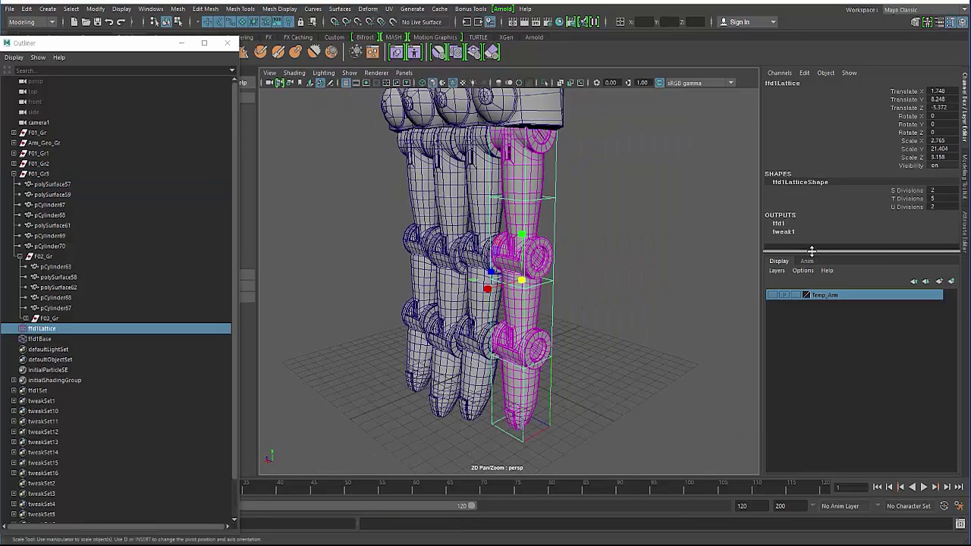
- Try adjusting the finger lattice's S and U Divisions
{"action": "left_click", "coordinate": [907, 190]}
{"action": "middle_click_drag", "start_coordinate": [634, 225], "coordinate": [657, 225]}
{"action": "key", "text": "ctrl+z"}
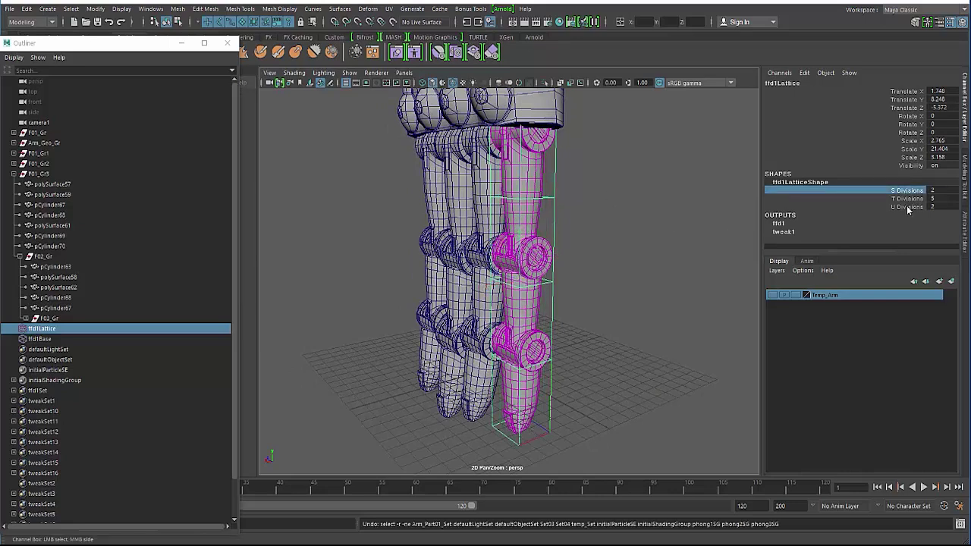
{"action": "left_click", "coordinate": [907, 209]}
{"action": "key", "text": "ctrl+z"}
- Try setting the finger lattice's T Divisions to 19 and raising its lower lattice points to shorten the fourth finger
{"action": "left_click", "coordinate": [907, 199]}
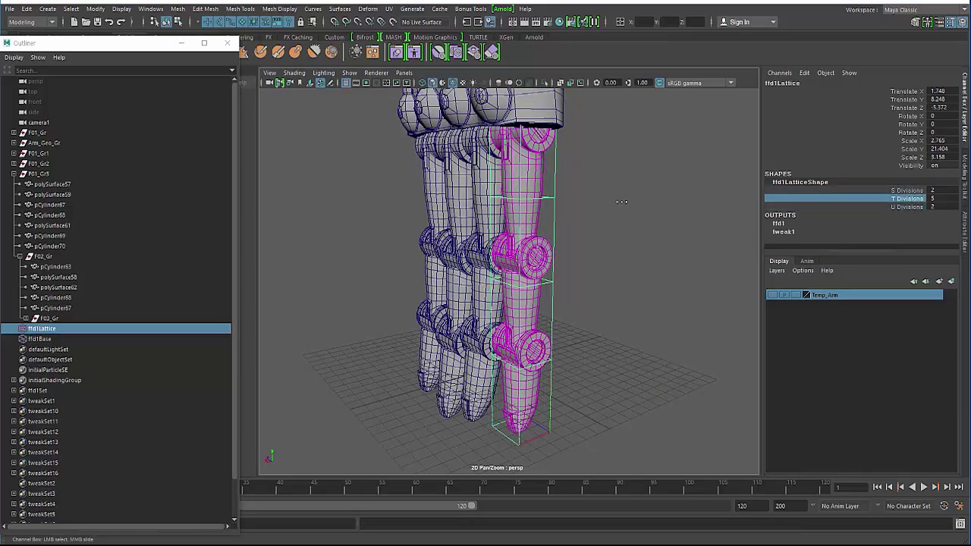
{"action": "middle_click_drag", "start_coordinate": [638, 203], "coordinate": [685, 203]}
{"action": "left_click_drag", "start_coordinate": [661, 209], "coordinate": [497, 228], "text": "alt"}
{"action": "right_click", "coordinate": [496, 228]}
{"action": "right_click_drag", "start_coordinate": [493, 201], "coordinate": [493, 200]}
{"action": "left_click_drag", "start_coordinate": [494, 213], "coordinate": [672, 495], "text": "alt"}
{"action": "mouse_move", "coordinate": [552, 331]}
{"action": "left_mouse_down", "text": "alt"}
{"action": "mouse_move", "coordinate": [493, 316]}
{"action": "mouse_move", "coordinate": [521, 311]}
{"action": "mouse_move", "coordinate": [458, 186]}
{"action": "left_mouse_up", "text": "alt"}
{"action": "key", "text": "w"}
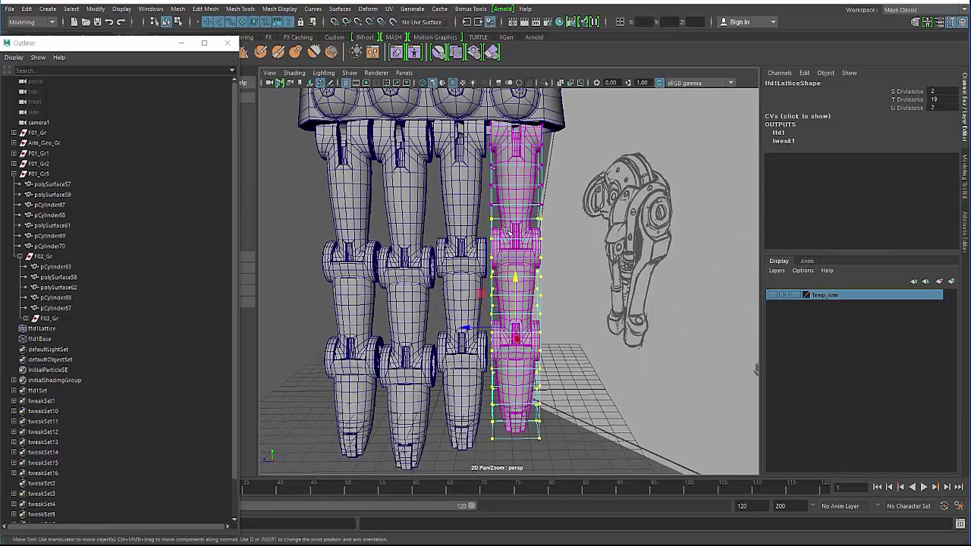
{"action": "left_click_drag", "start_coordinate": [513, 271], "coordinate": [513, 269]}
{"action": "left_click_drag", "start_coordinate": [468, 186], "coordinate": [639, 319]}
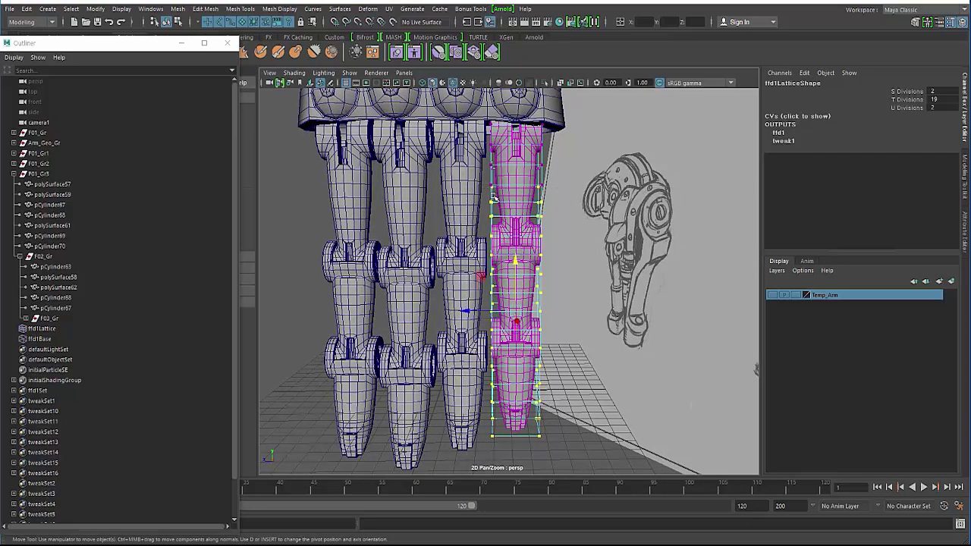
{"action": "left_click_drag", "start_coordinate": [477, 188], "coordinate": [748, 470]}
{"action": "left_click_drag", "start_coordinate": [623, 319], "coordinate": [641, 343], "text": "alt"}
{"action": "left_click_drag", "start_coordinate": [518, 256], "coordinate": [519, 267]}
- Undo the lattice point edits and the division changes, back to before the lattice deformer was created on the fourth finger
{"action": "key", "text": "ctrl+z"}
{"action": "key", "text": "ctrl+z"}
{"action": "key", "text": "ctrl+z"}
{"action": "key", "text": "ctrl+z"}
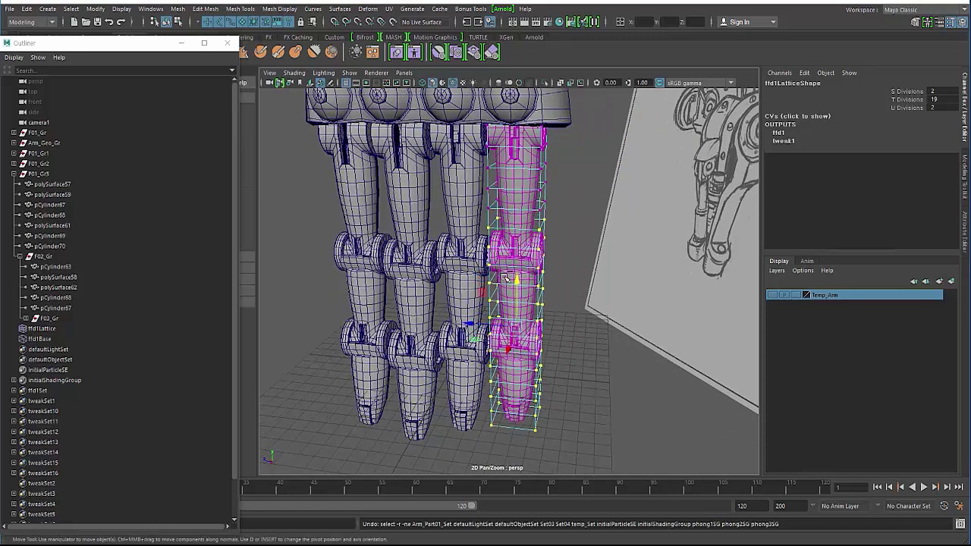
{"action": "key", "text": "ctrl+z"}
{"action": "key", "text": "ctrl+z"}
{"action": "key", "text": "ctrl+z"}
{"action": "key", "text": "ctrl+z"}
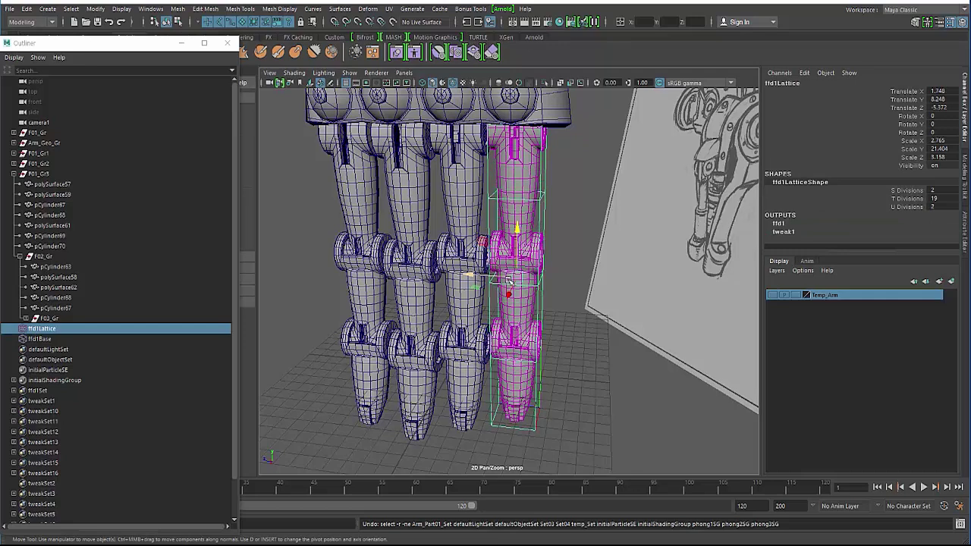
{"action": "key", "text": "ctrl+z"}
{"action": "key", "text": "ctrl+z"}
{"action": "key", "text": "ctrl+z"}
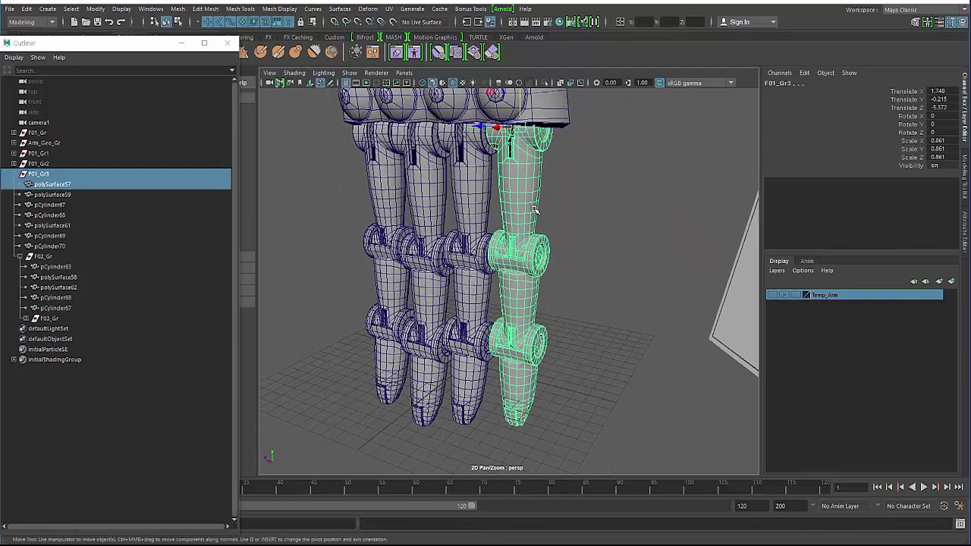
- Display the hand in wireframe and select the whole F01_Gr3 finger hierarchy
{"action": "key", "text": "4"}
{"action": "left_click", "coordinate": [520, 274]}
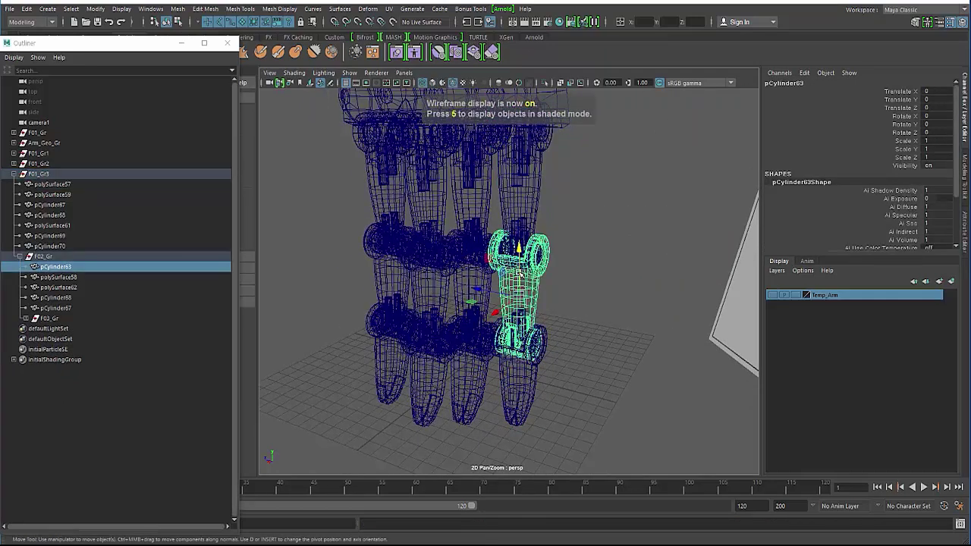
{"action": "left_click", "coordinate": [491, 213]}
{"action": "left_click", "coordinate": [508, 216]}
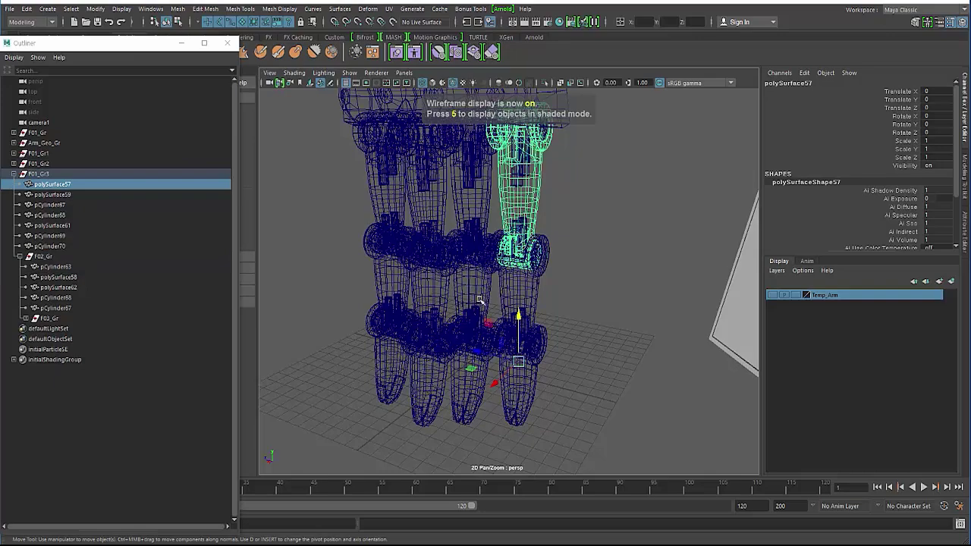
{"action": "left_click_drag", "start_coordinate": [480, 300], "coordinate": [519, 310], "text": "alt"}
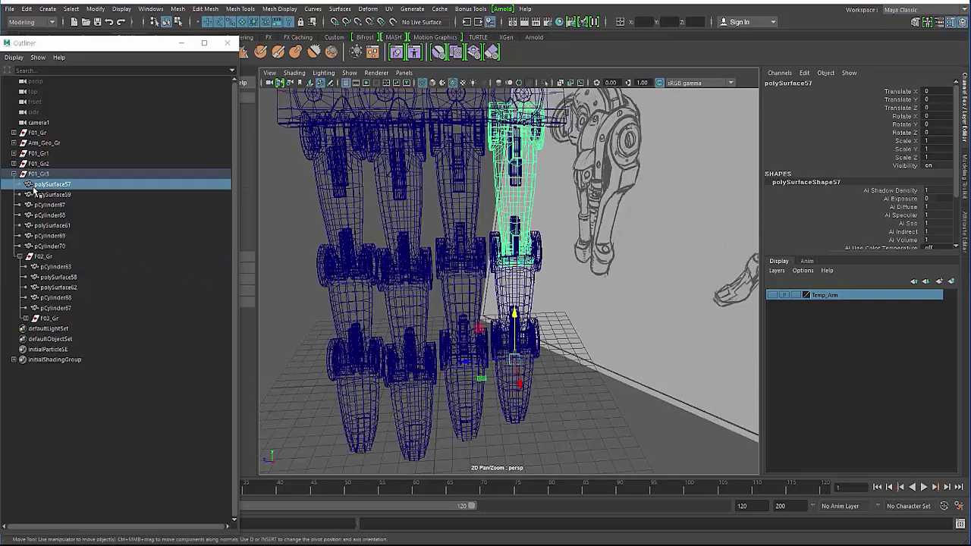
{"action": "key", "text": "Up"}
{"action": "left_click_drag", "start_coordinate": [436, 273], "coordinate": [402, 277], "text": "alt"}
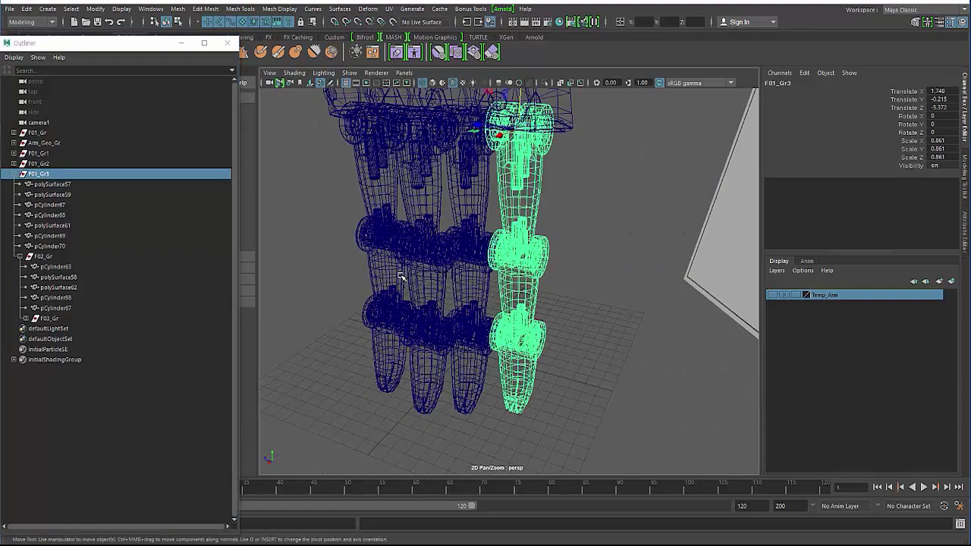
{"action": "left_click_drag", "start_coordinate": [530, 216], "coordinate": [414, 239], "text": "alt"}
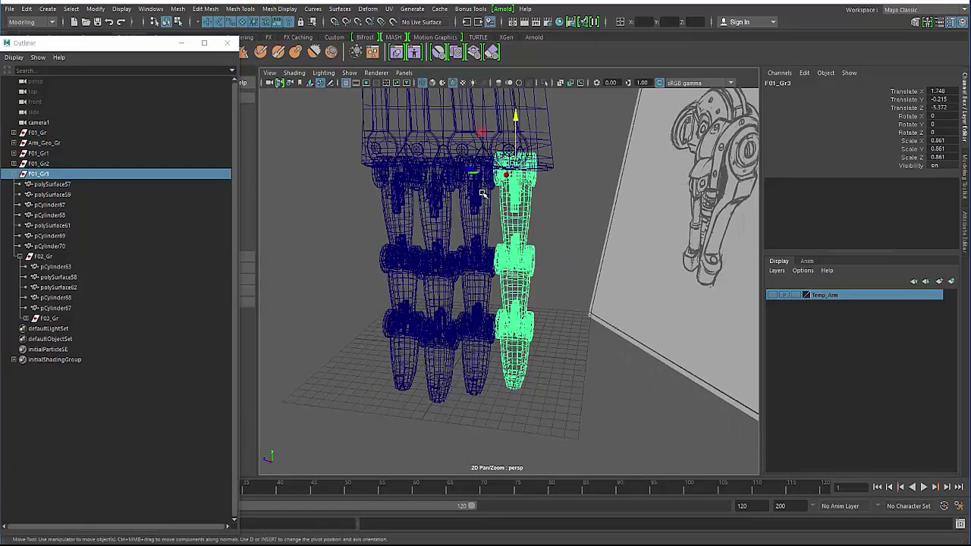
- Switch F01_Gr3 to component selection with all its vertices selected and create a lattice deformer around them
{"action": "key", "text": "F8"}
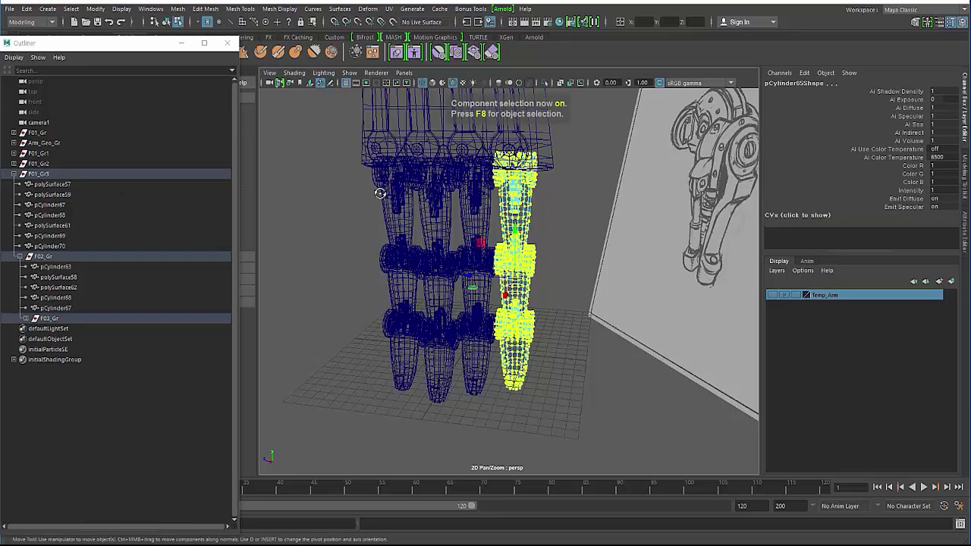
{"action": "left_click_drag", "start_coordinate": [380, 193], "coordinate": [360, 156], "text": "alt"}
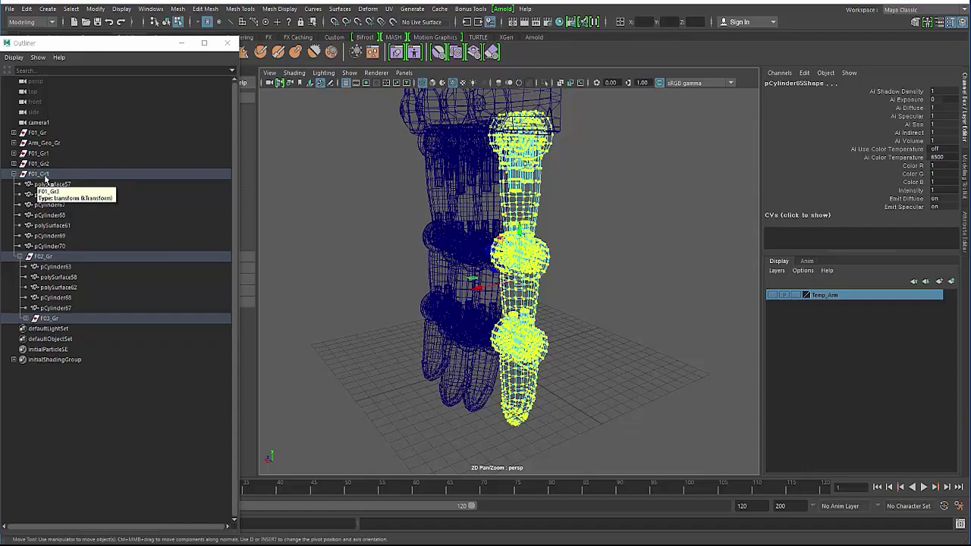
{"action": "left_click_drag", "start_coordinate": [389, 189], "coordinate": [433, 194], "text": "alt"}
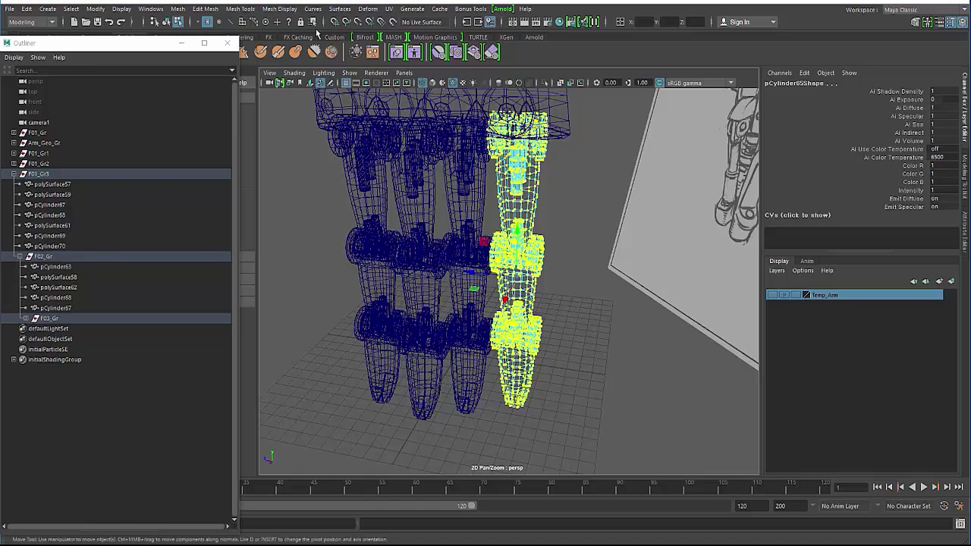
{"action": "left_click", "coordinate": [368, 9]}
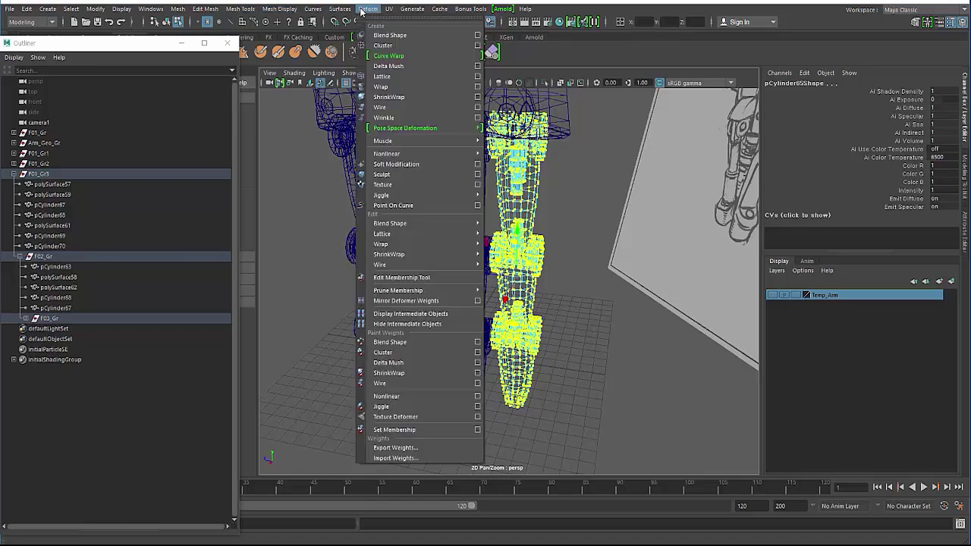
{"action": "left_click", "coordinate": [381, 76]}
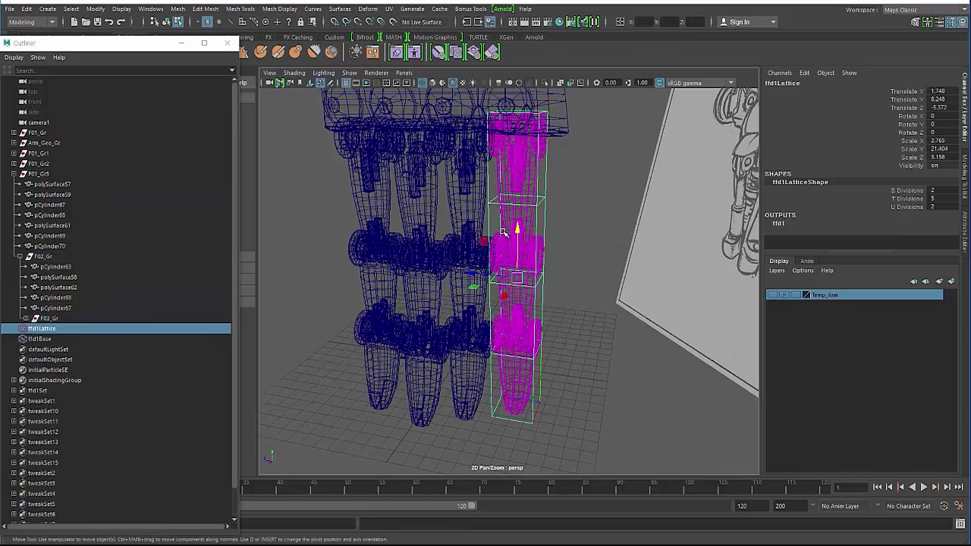
- Set the new finger lattice's T Divisions to 15
{"action": "left_click", "coordinate": [899, 203]}
{"action": "middle_click_drag", "start_coordinate": [637, 211], "coordinate": [670, 211]}
{"action": "left_click_drag", "start_coordinate": [446, 227], "coordinate": [464, 220], "text": "alt"}
{"action": "middle_click_drag", "start_coordinate": [465, 221], "coordinate": [471, 222]}
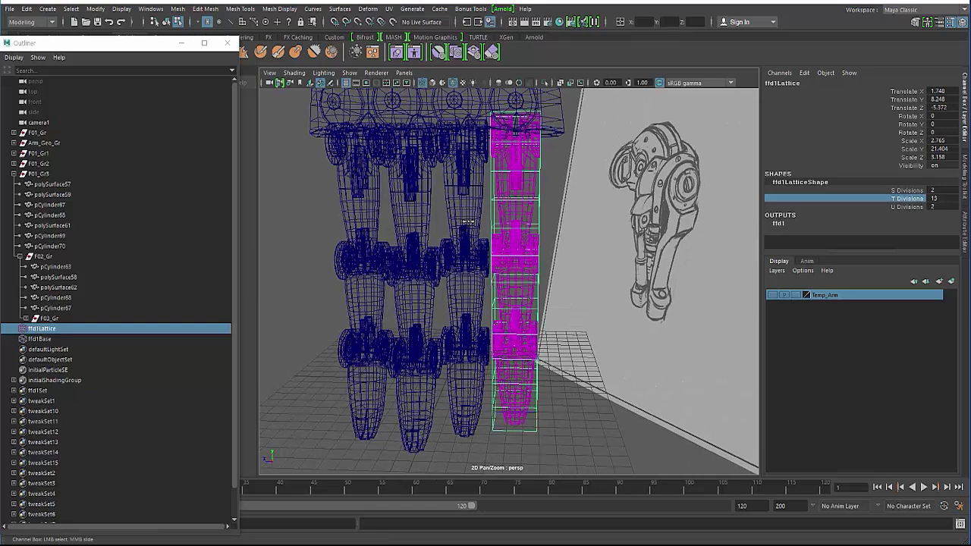
{"action": "left_click_drag", "start_coordinate": [468, 221], "coordinate": [471, 215], "text": "alt"}
{"action": "middle_click_drag", "start_coordinate": [478, 221], "coordinate": [493, 232]}
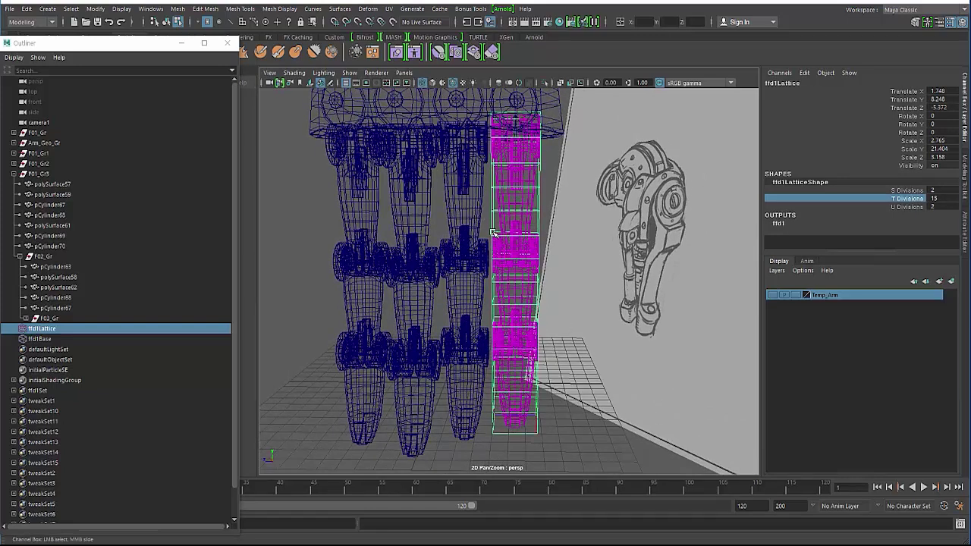
- Raise the lattice points from the lower part of the fourth finger's upper segment down to the tip to shorten that segment
{"action": "right_click_drag", "start_coordinate": [493, 227], "coordinate": [494, 183]}
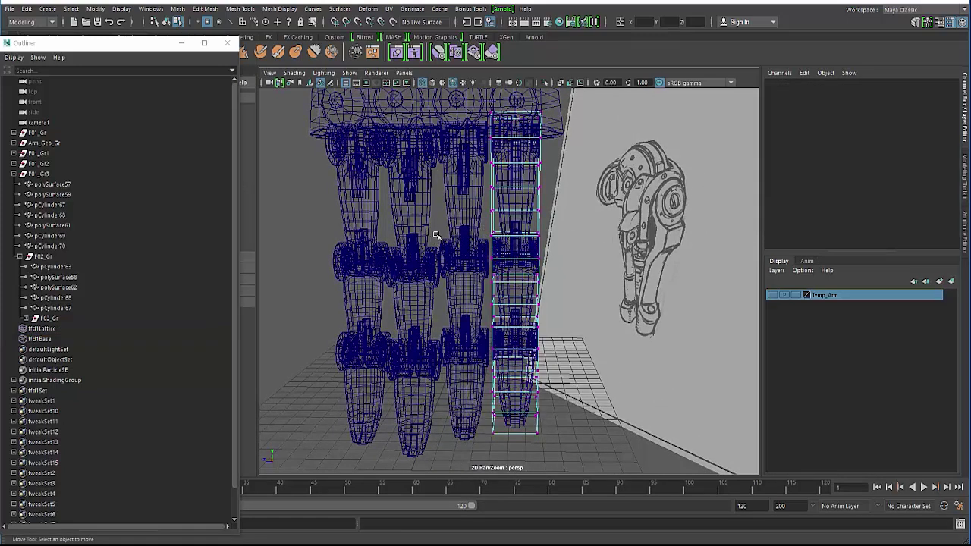
{"action": "left_click_drag", "start_coordinate": [451, 220], "coordinate": [642, 506]}
{"action": "left_click_drag", "start_coordinate": [546, 382], "coordinate": [513, 275], "text": "alt"}
{"action": "left_click_drag", "start_coordinate": [472, 201], "coordinate": [565, 282], "text": "ctrl+shift"}
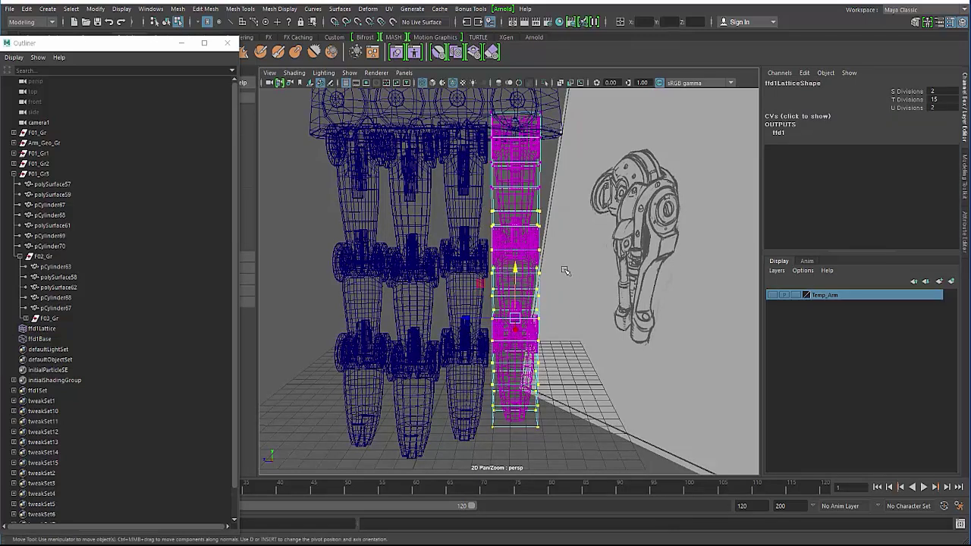
{"action": "left_click_drag", "start_coordinate": [513, 263], "coordinate": [515, 259]}
{"action": "left_click_drag", "start_coordinate": [468, 178], "coordinate": [689, 524]}
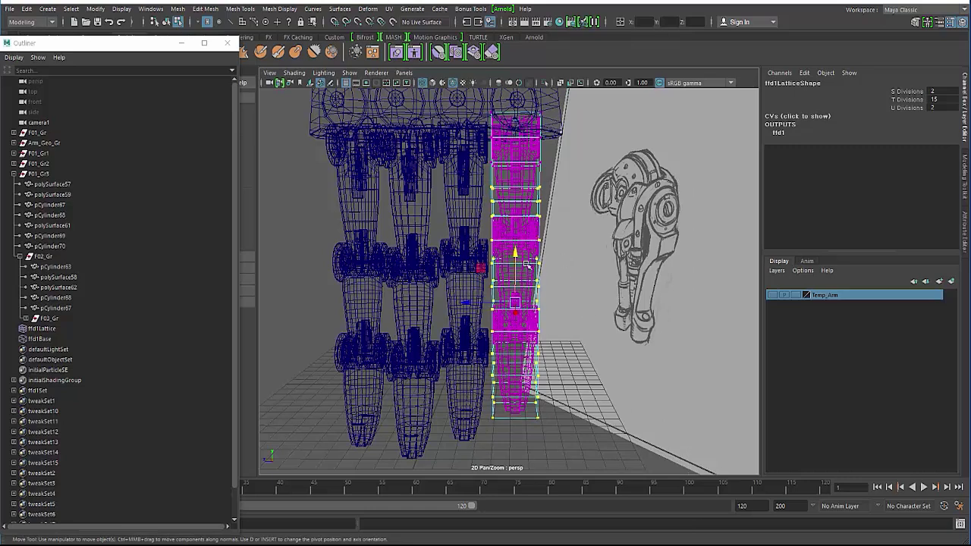
{"action": "left_click_drag", "start_coordinate": [516, 254], "coordinate": [518, 249]}
- Raise the lattice points from the fourth finger's middle segment down to the tip to shorten the middle segment
{"action": "left_click_drag", "start_coordinate": [451, 290], "coordinate": [601, 475], "text": "alt"}
{"action": "left_click_drag", "start_coordinate": [511, 295], "coordinate": [513, 291]}
{"action": "left_click_drag", "start_coordinate": [470, 252], "coordinate": [559, 384]}
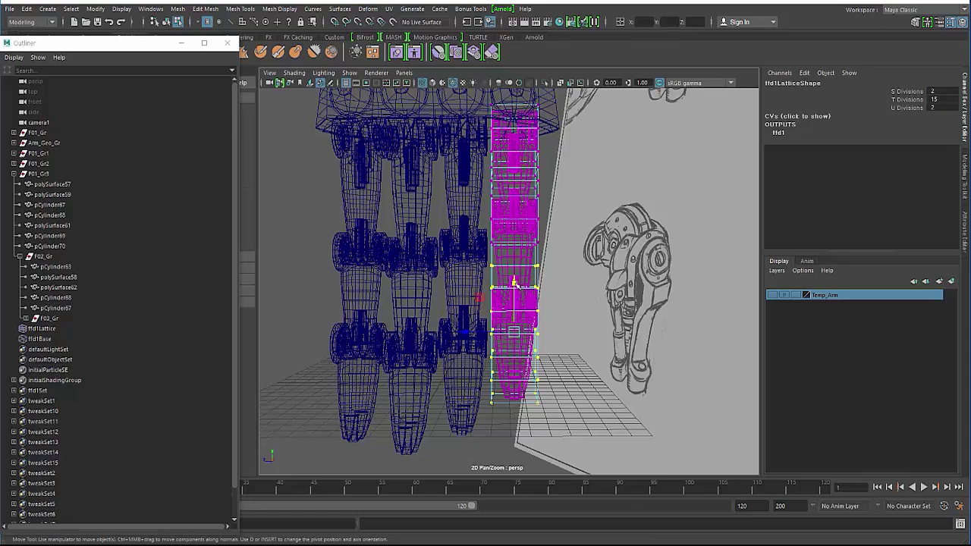
{"action": "left_click_drag", "start_coordinate": [515, 284], "coordinate": [515, 275]}
- Raise the lowest rows of lattice points to shorten the fingertip segment, with the hand displayed shaded
{"action": "left_click_drag", "start_coordinate": [468, 358], "coordinate": [464, 340], "text": "alt"}
{"action": "left_click_drag", "start_coordinate": [471, 357], "coordinate": [553, 402]}
{"action": "mouse_move", "coordinate": [514, 331]}
{"action": "left_mouse_down"}
{"action": "mouse_move", "coordinate": [476, 331]}
{"action": "mouse_move", "coordinate": [485, 308]}
{"action": "mouse_move", "coordinate": [488, 330]}
{"action": "mouse_move", "coordinate": [455, 364]}
{"action": "mouse_move", "coordinate": [440, 357]}
{"action": "left_mouse_up"}
{"action": "scroll", "coordinate": [475, 338], "scroll_direction": "up", "scroll_amount": 3}
{"action": "key", "text": "5"}
{"action": "left_click_drag", "start_coordinate": [432, 361], "coordinate": [608, 456]}
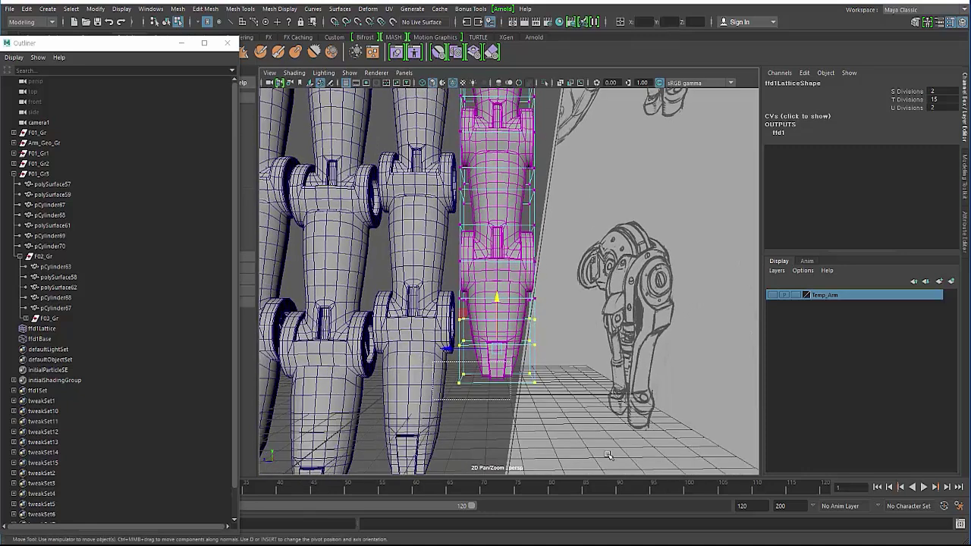
{"action": "left_click_drag", "start_coordinate": [496, 323], "coordinate": [497, 317]}
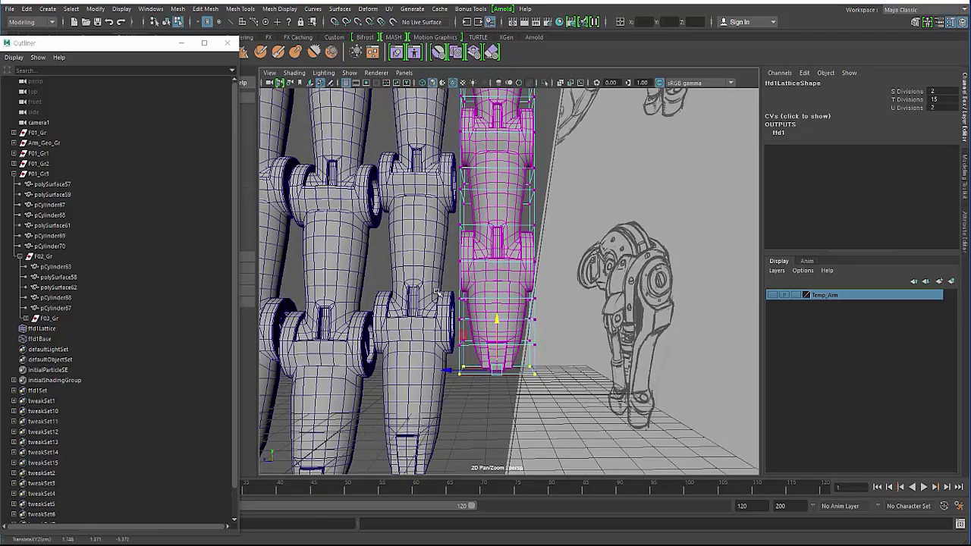
- Scale the fingertip's bottom lattice points to about 0.87 in X and Z, and raise them slightly to taper the tip
{"action": "left_click_drag", "start_coordinate": [436, 292], "coordinate": [651, 449]}
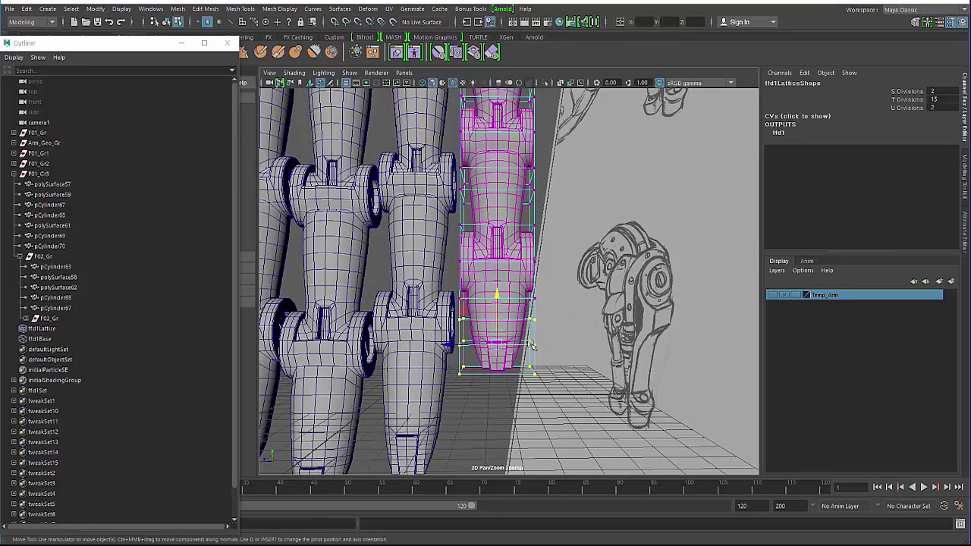
{"action": "key", "text": "r"}
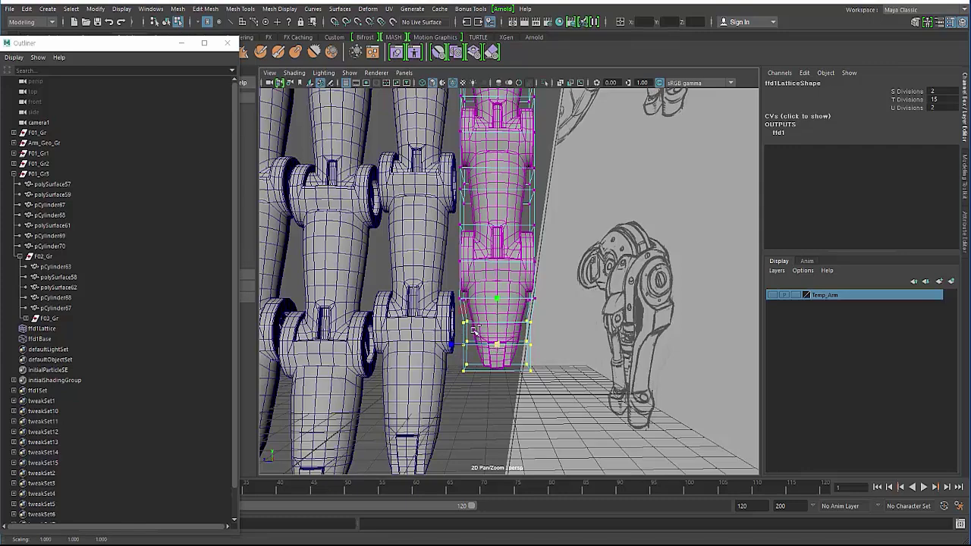
{"action": "key", "text": "ctrl+z"}
{"action": "left_click_drag", "start_coordinate": [446, 333], "coordinate": [559, 395]}
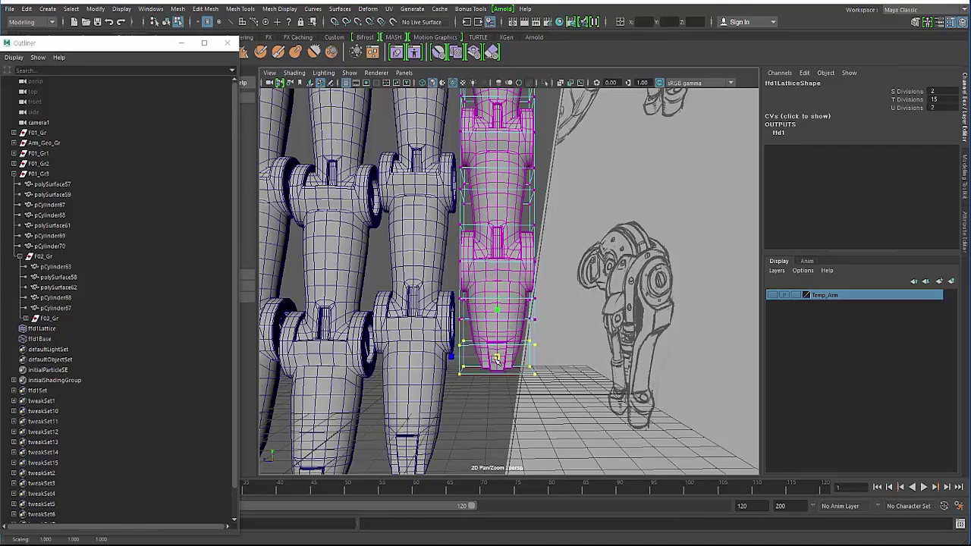
{"action": "left_click_drag", "start_coordinate": [491, 376], "coordinate": [561, 402], "text": "alt"}
{"action": "left_click_drag", "start_coordinate": [512, 397], "coordinate": [496, 413], "text": "alt"}
{"action": "left_click_drag", "start_coordinate": [535, 364], "coordinate": [484, 367], "text": "alt"}
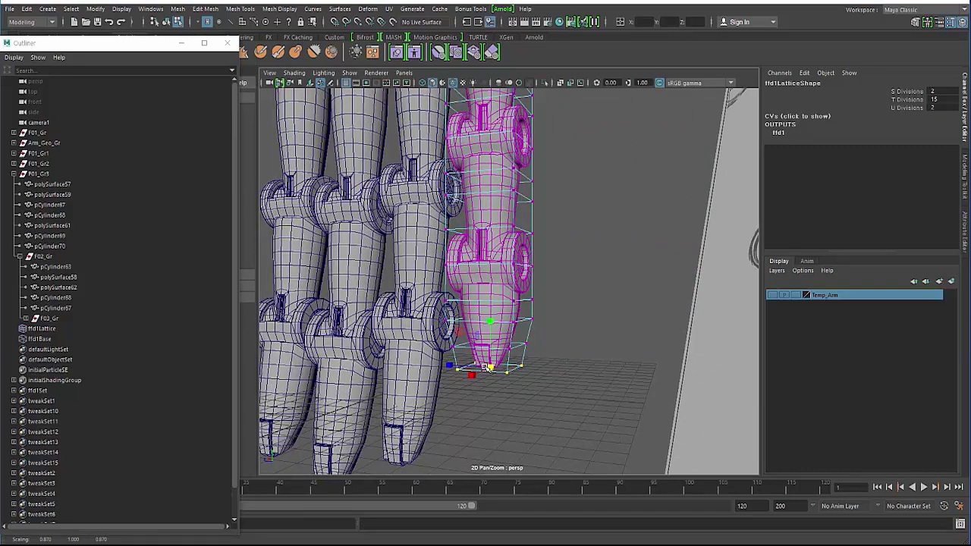
{"action": "key", "text": "w"}
{"action": "left_click_drag", "start_coordinate": [491, 319], "coordinate": [489, 311]}
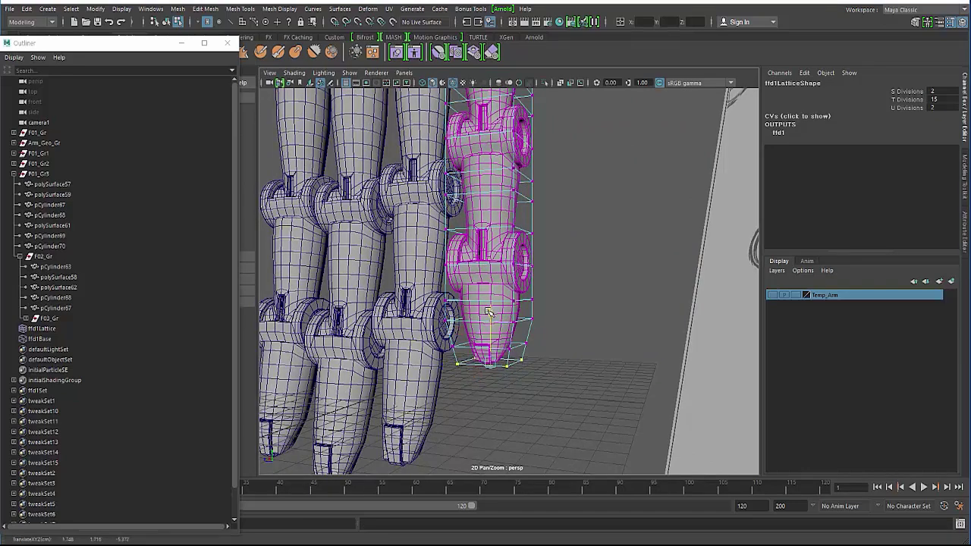
- Return to object selection, deselect the lattice and compare the fourth finger's proportions with the other fingers
{"action": "left_click", "coordinate": [492, 407]}
{"action": "key", "text": "F8"}
{"action": "key", "text": "F8"}
{"action": "key", "text": "F8"}
{"action": "left_click", "coordinate": [482, 393]}
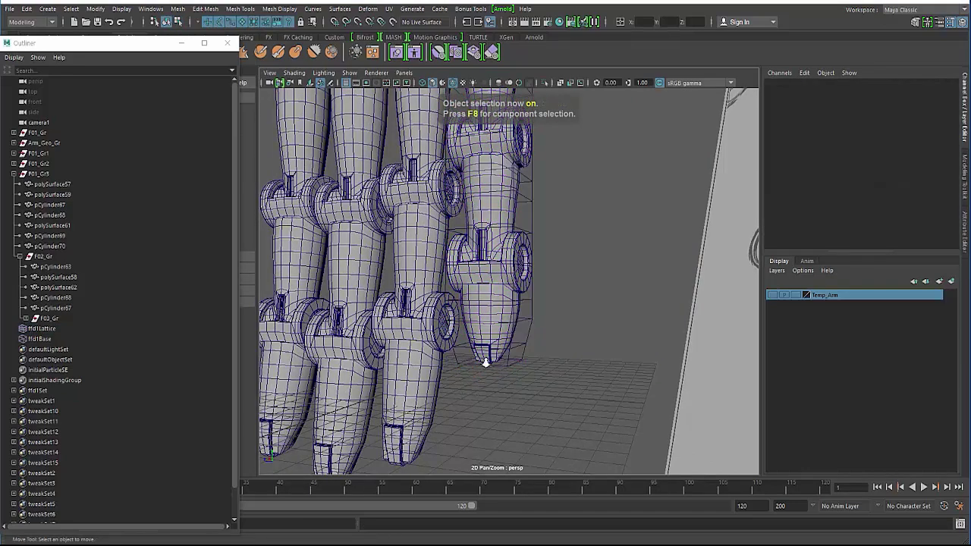
{"action": "right_click_drag", "start_coordinate": [485, 363], "coordinate": [416, 355], "text": "alt"}
{"action": "left_click_drag", "start_coordinate": [409, 352], "coordinate": [459, 332], "text": "alt"}
- Undo the deselection and the last upward move of the fingertip's lattice points
{"action": "key", "text": "ctrl+z"}
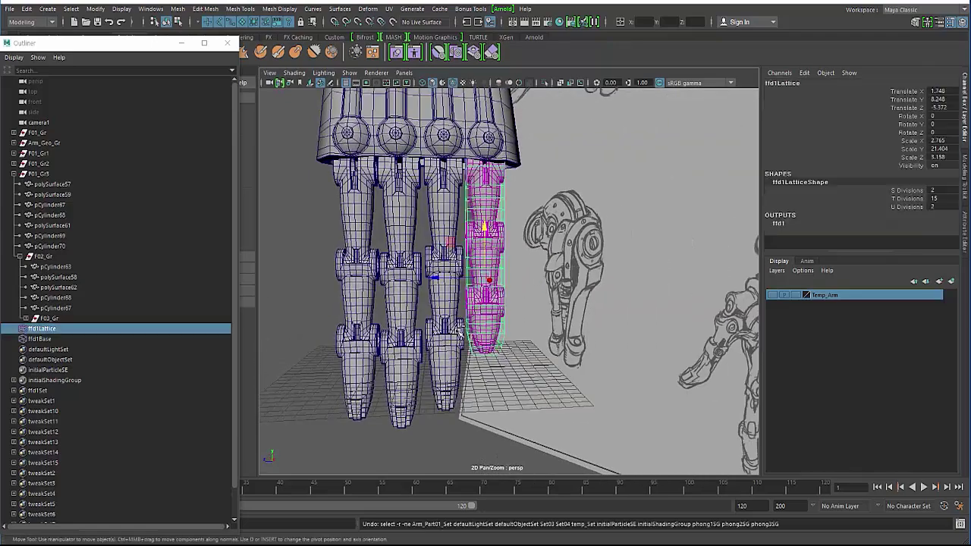
{"action": "key", "text": "ctrl+z"}
{"action": "key", "text": "ctrl+z"}
{"action": "key", "text": "ctrl+z"}
{"action": "key", "text": "ctrl+z"}
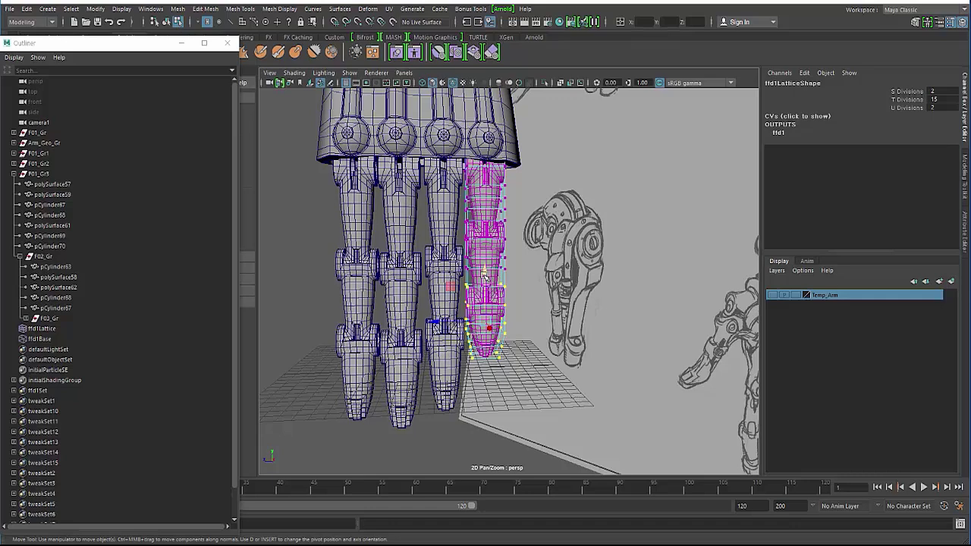
- Lower the lattice points from the fourth finger's middle knuckle down to the tip, and return to object selection
{"action": "mouse_move", "coordinate": [493, 266]}
{"action": "left_mouse_down", "text": "alt"}
{"action": "mouse_move", "coordinate": [474, 262]}
{"action": "mouse_move", "coordinate": [475, 236]}
{"action": "mouse_move", "coordinate": [461, 264]}
{"action": "left_mouse_up", "text": "alt"}
{"action": "mouse_move", "coordinate": [440, 218]}
{"action": "left_mouse_down", "text": "alt"}
{"action": "mouse_move", "coordinate": [449, 214]}
{"action": "mouse_move", "coordinate": [483, 244]}
{"action": "mouse_move", "coordinate": [458, 247]}
{"action": "mouse_move", "coordinate": [638, 477]}
{"action": "left_mouse_up", "text": "alt"}
{"action": "left_click_drag", "start_coordinate": [485, 251], "coordinate": [468, 276]}
{"action": "left_click", "coordinate": [355, 269]}
{"action": "key", "text": "F8"}
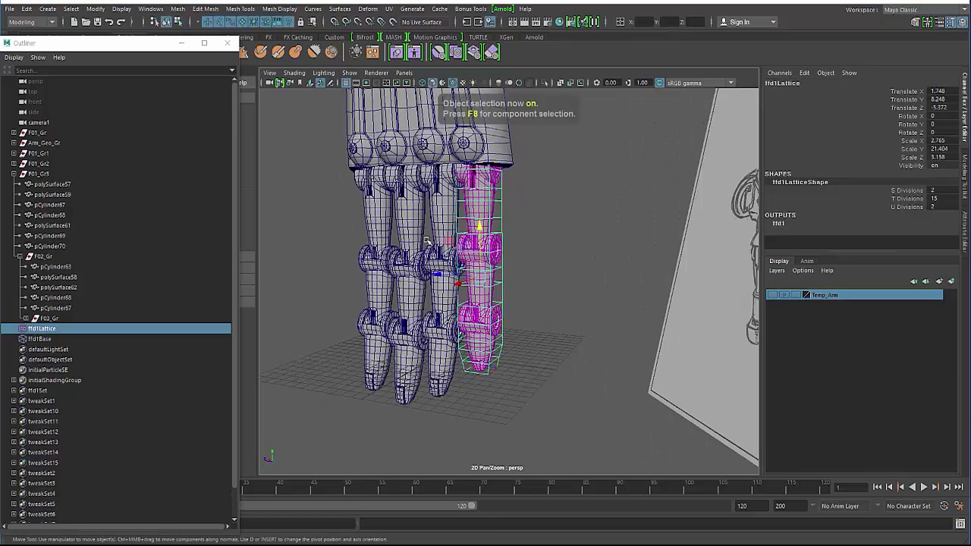
- Select the fourth finger's top group F01_Gr3 and delete its history to bake in the lattice deformation
{"action": "left_click", "coordinate": [43, 258]}
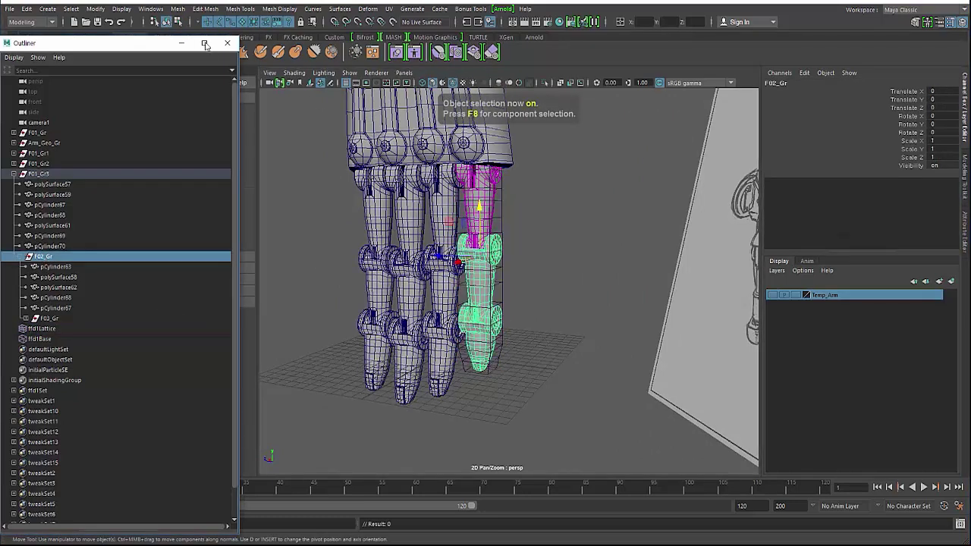
{"action": "left_click", "coordinate": [43, 174]}
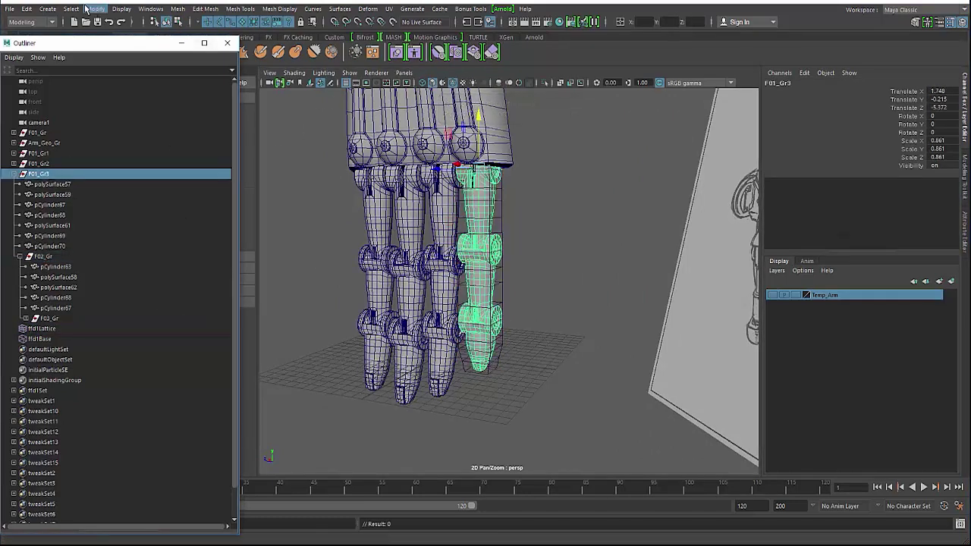
{"action": "left_click", "coordinate": [26, 11]}
{"action": "mouse_move", "coordinate": [59, 133]}
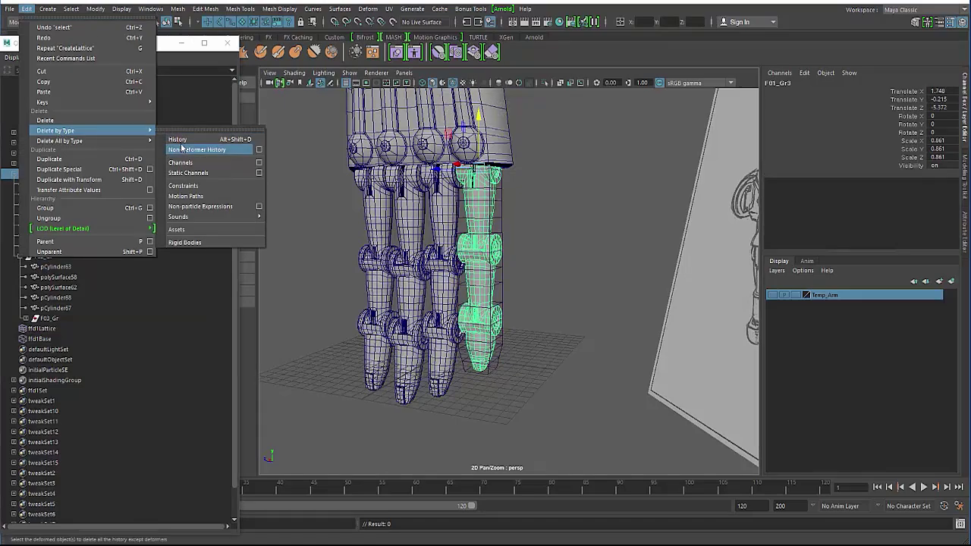
{"action": "left_click", "coordinate": [184, 147]}
{"action": "left_click", "coordinate": [277, 183]}
- Seat the fourth finger group under its knuckle by moving it to about -0.448 in Y and -5.348 in Z, and deselect it
{"action": "left_click_drag", "start_coordinate": [365, 227], "coordinate": [533, 263], "text": "alt"}
{"action": "right_click_drag", "start_coordinate": [533, 262], "coordinate": [561, 266], "text": "alt"}
{"action": "left_click_drag", "start_coordinate": [562, 266], "coordinate": [417, 341], "text": "alt"}
{"action": "middle_click_drag", "start_coordinate": [418, 341], "coordinate": [417, 277], "text": "alt"}
{"action": "left_click", "coordinate": [417, 278]}
{"action": "left_click_drag", "start_coordinate": [416, 278], "coordinate": [458, 227], "text": "alt"}
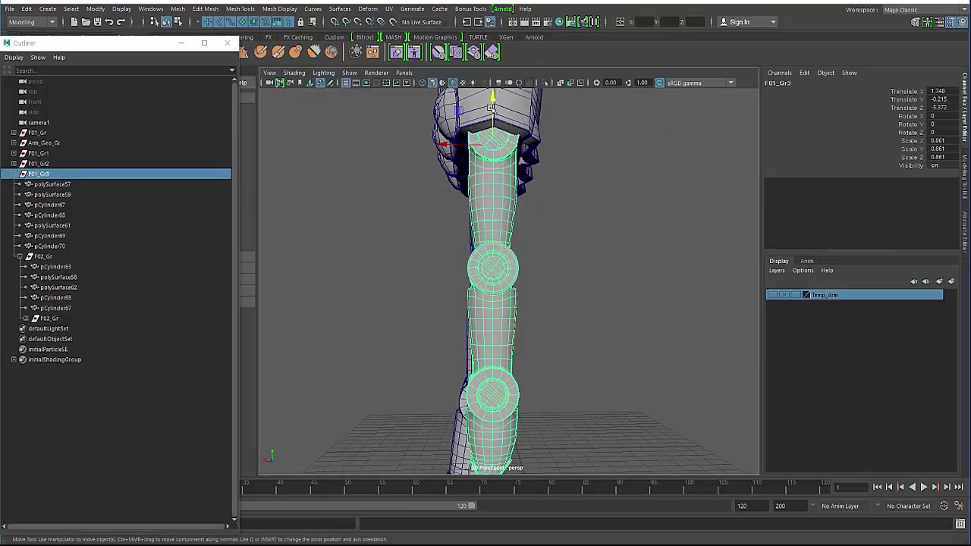
{"action": "left_click_drag", "start_coordinate": [490, 107], "coordinate": [458, 114], "text": "alt"}
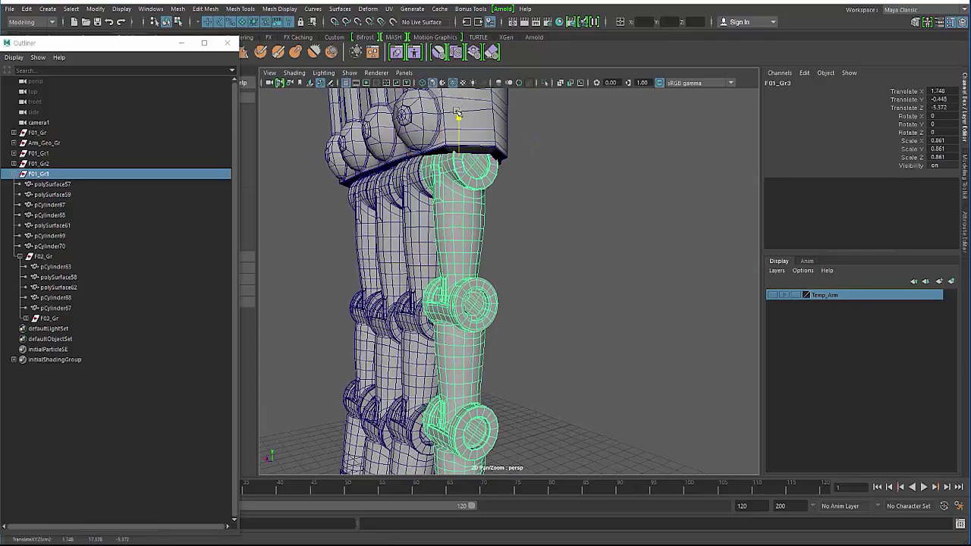
{"action": "mouse_move", "coordinate": [445, 160]}
{"action": "left_mouse_down", "text": "alt"}
{"action": "mouse_move", "coordinate": [425, 151]}
{"action": "mouse_move", "coordinate": [392, 158]}
{"action": "mouse_move", "coordinate": [386, 143]}
{"action": "mouse_move", "coordinate": [371, 194]}
{"action": "left_mouse_up", "text": "alt"}
{"action": "right_click_drag", "start_coordinate": [371, 194], "coordinate": [298, 227], "text": "alt"}
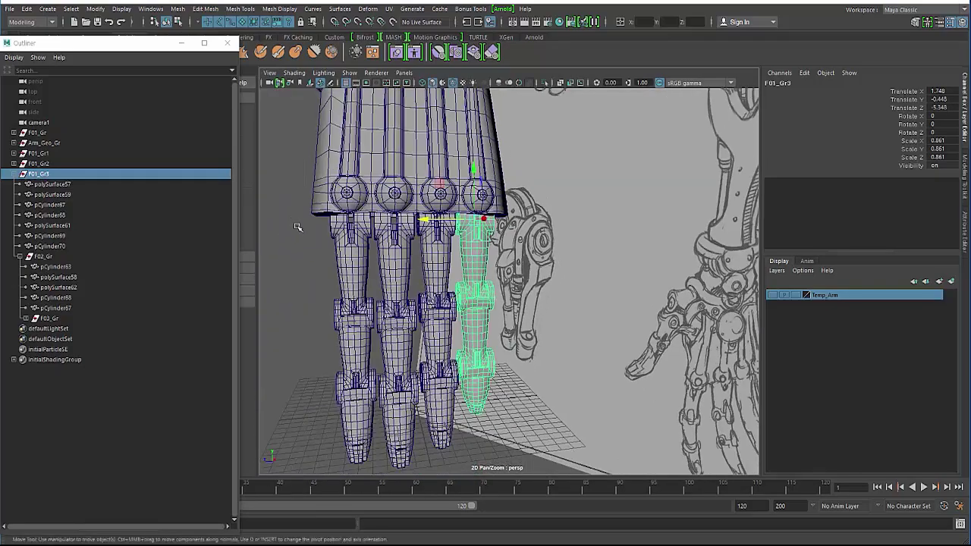
{"action": "left_click", "coordinate": [297, 226]}
- Rotate the first finger's top group F01_Gr outward to about -6.166 degrees in X, and deselect it
{"action": "left_click_drag", "start_coordinate": [297, 227], "coordinate": [453, 239], "text": "alt"}
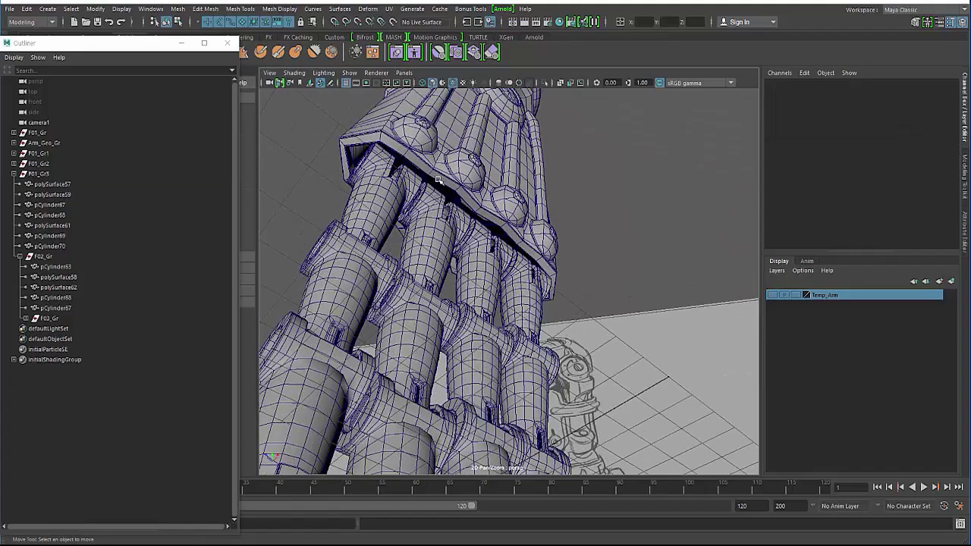
{"action": "left_click_drag", "start_coordinate": [438, 179], "coordinate": [457, 201], "text": "alt"}
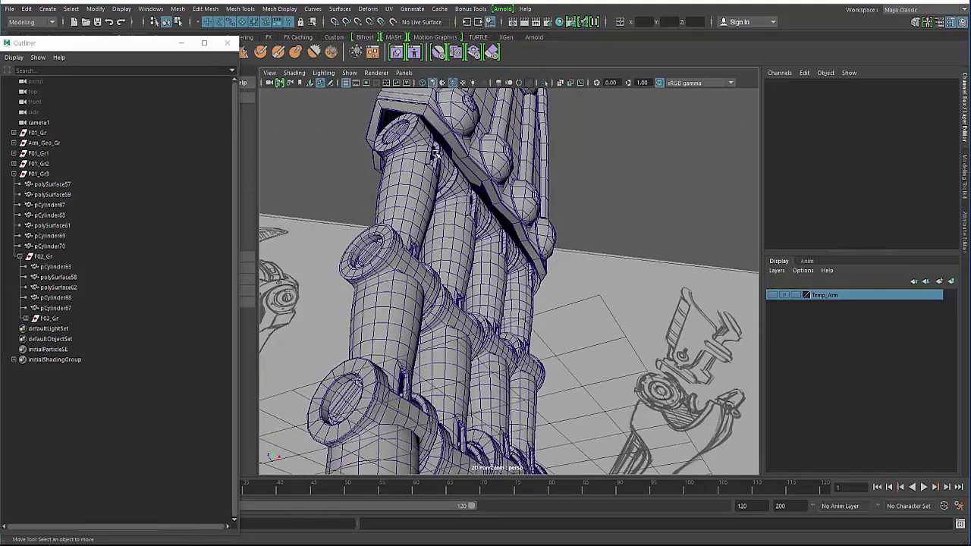
{"action": "mouse_move", "coordinate": [436, 154]}
{"action": "left_mouse_down", "text": "alt"}
{"action": "mouse_move", "coordinate": [470, 162]}
{"action": "mouse_move", "coordinate": [470, 148]}
{"action": "mouse_move", "coordinate": [429, 158]}
{"action": "mouse_move", "coordinate": [329, 230]}
{"action": "mouse_move", "coordinate": [472, 269]}
{"action": "mouse_move", "coordinate": [419, 275]}
{"action": "left_mouse_up", "text": "alt"}
{"action": "left_click", "coordinate": [458, 324]}
{"action": "key", "text": "Up"}
{"action": "key", "text": "Up"}
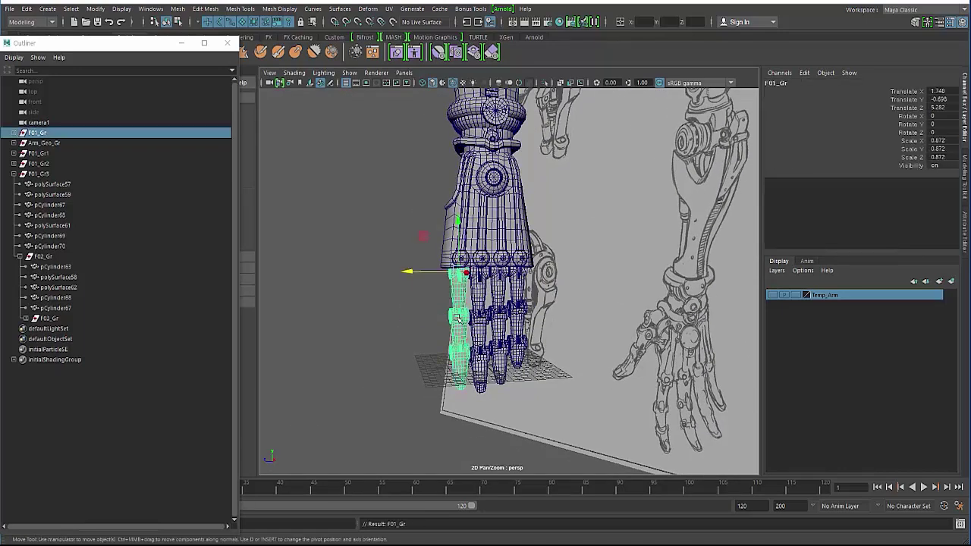
{"action": "key", "text": "e"}
{"action": "left_click_drag", "start_coordinate": [418, 250], "coordinate": [332, 274]}
{"action": "left_click", "coordinate": [346, 272]}
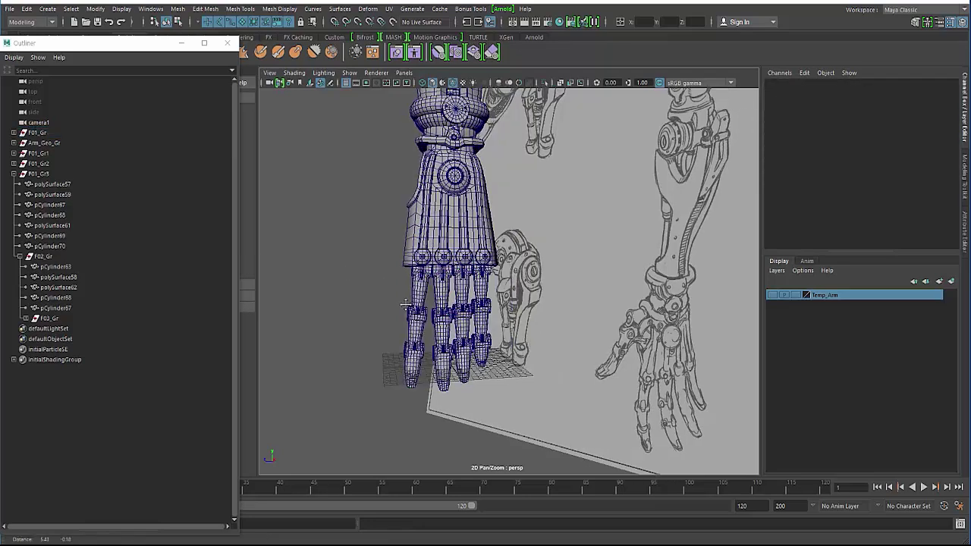
- Rotate the fourth finger's top group F01_Gr3 outward around X, away from the third finger, and deselect it
{"action": "right_click_drag", "start_coordinate": [357, 275], "coordinate": [440, 292], "text": "alt"}
{"action": "left_click", "coordinate": [460, 282]}
{"action": "left_click", "coordinate": [437, 279]}
{"action": "key", "text": "Up"}
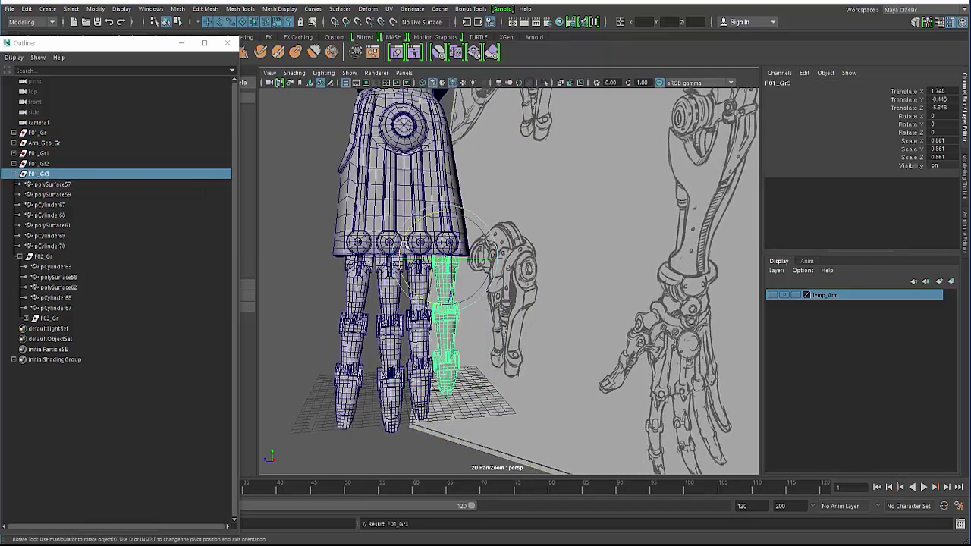
{"action": "left_click_drag", "start_coordinate": [440, 269], "coordinate": [371, 245]}
{"action": "left_click", "coordinate": [312, 267]}
- Rotate the second finger group to about -5.047 degrees and the third finger group to about 3.203 degrees in X
{"action": "left_click", "coordinate": [394, 286]}
{"action": "left_click", "coordinate": [311, 231]}
{"action": "left_click", "coordinate": [415, 279]}
{"action": "key", "text": "Up"}
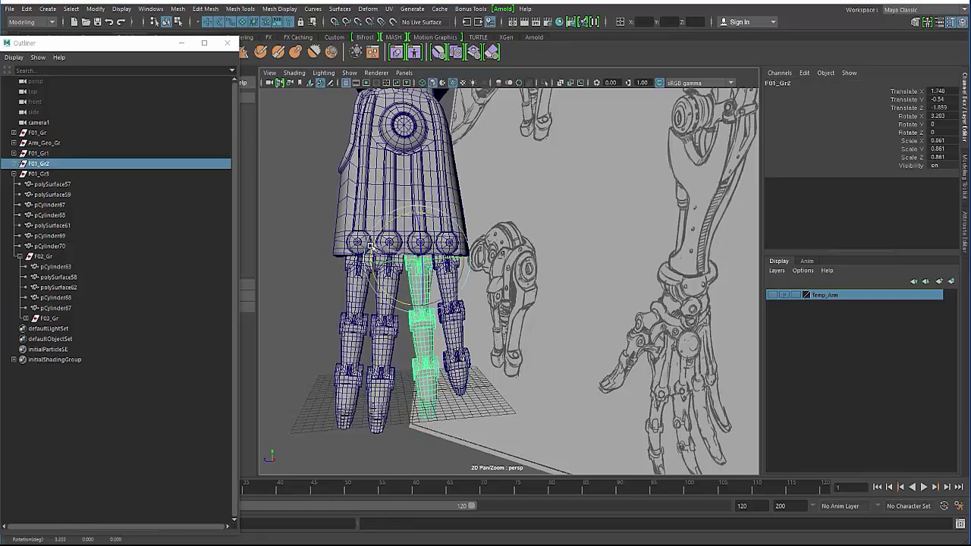
- Readjust the X rotation of the second finger's top group F01_Gr1 to even out the finger spacing, and deselect it
{"action": "left_click", "coordinate": [388, 337]}
{"action": "key", "text": "Up"}
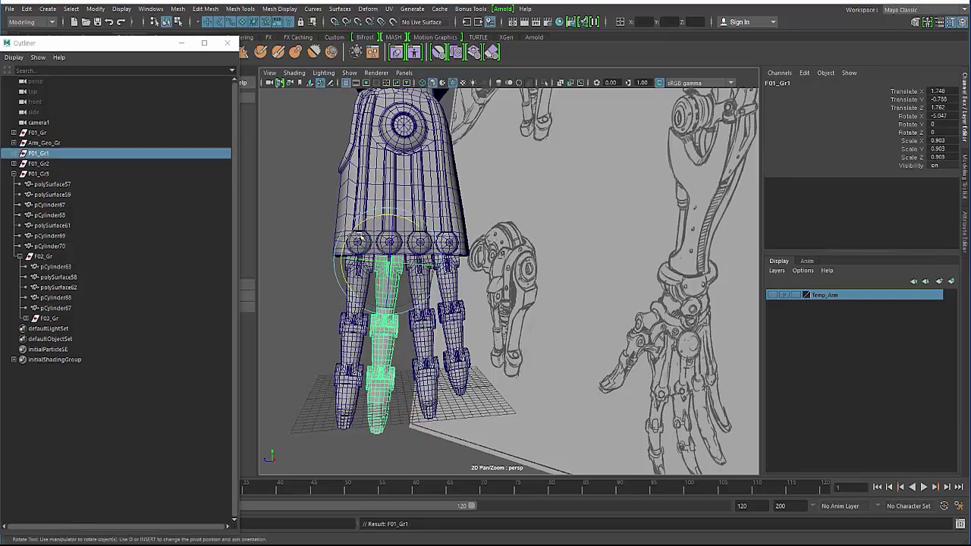
{"action": "left_click_drag", "start_coordinate": [354, 229], "coordinate": [412, 258]}
{"action": "right_click_drag", "start_coordinate": [412, 258], "coordinate": [383, 266], "text": "alt"}
{"action": "mouse_move", "coordinate": [383, 266]}
{"action": "left_mouse_down", "text": "alt"}
{"action": "mouse_move", "coordinate": [314, 323]}
{"action": "mouse_move", "coordinate": [443, 326]}
{"action": "mouse_move", "coordinate": [411, 351]}
{"action": "left_mouse_up", "text": "alt"}
{"action": "left_click", "coordinate": [314, 323]}
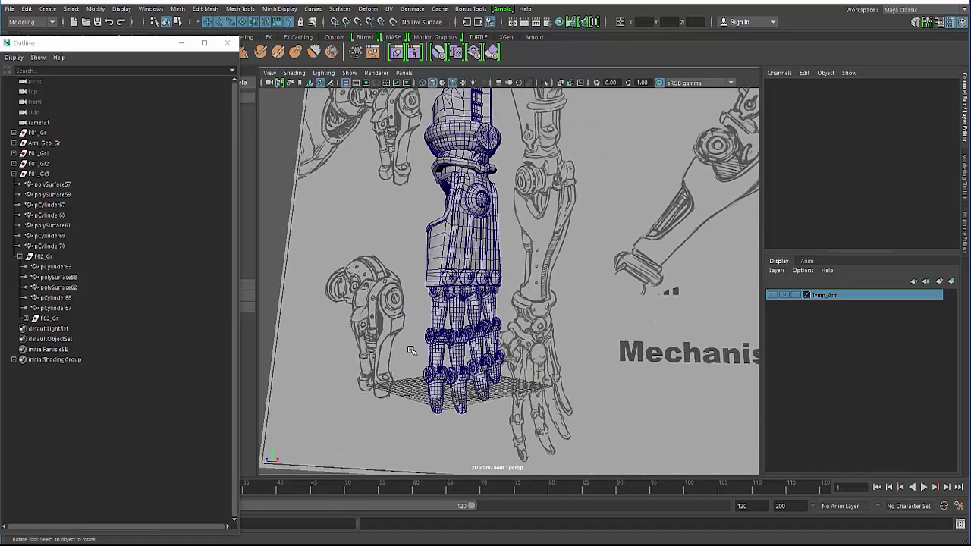
- Collapse the F01_Gr3 hierarchy in the Outliner and duplicate the first finger's top group F01_Gr
{"action": "left_click", "coordinate": [20, 257]}
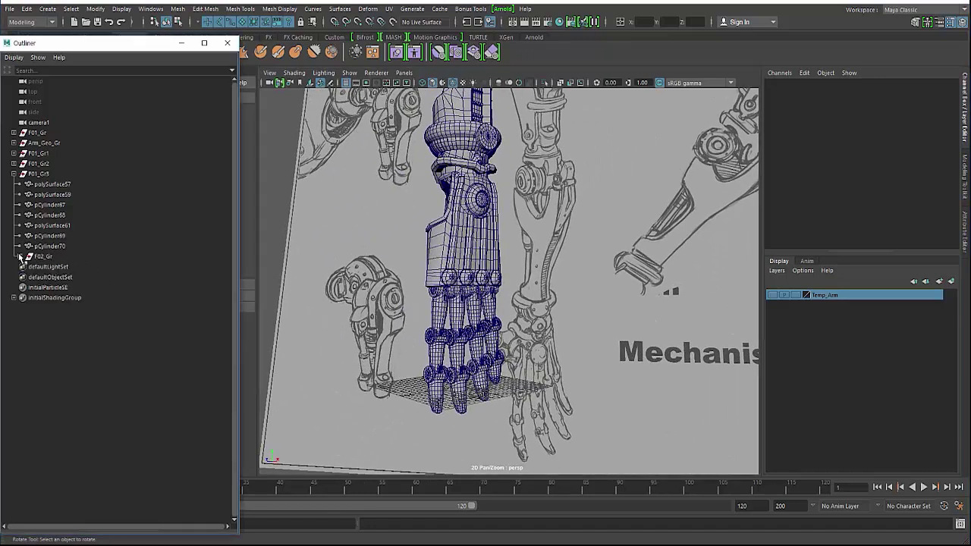
{"action": "left_click", "coordinate": [13, 174]}
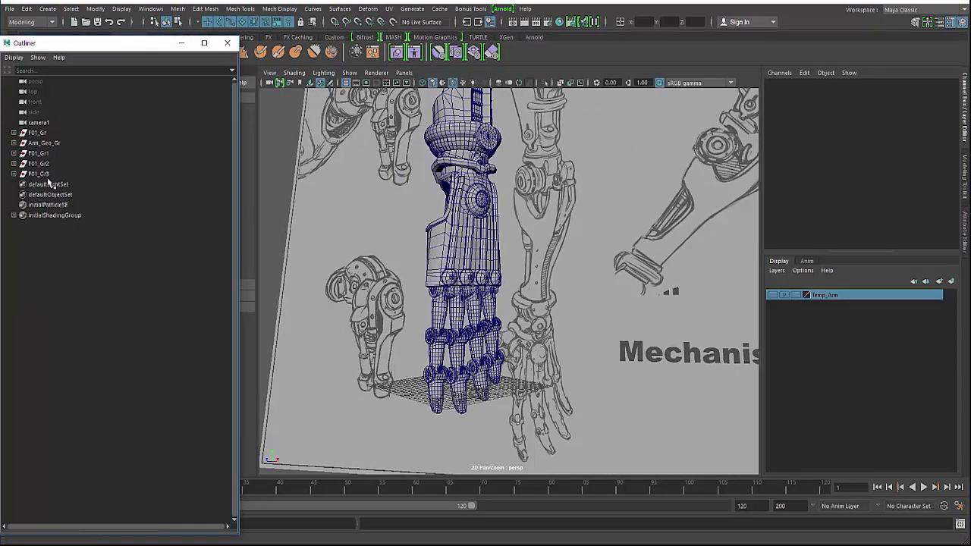
{"action": "mouse_move", "coordinate": [395, 289]}
{"action": "left_mouse_down", "text": "alt"}
{"action": "mouse_move", "coordinate": [422, 294]}
{"action": "mouse_move", "coordinate": [418, 344]}
{"action": "left_mouse_up", "text": "alt"}
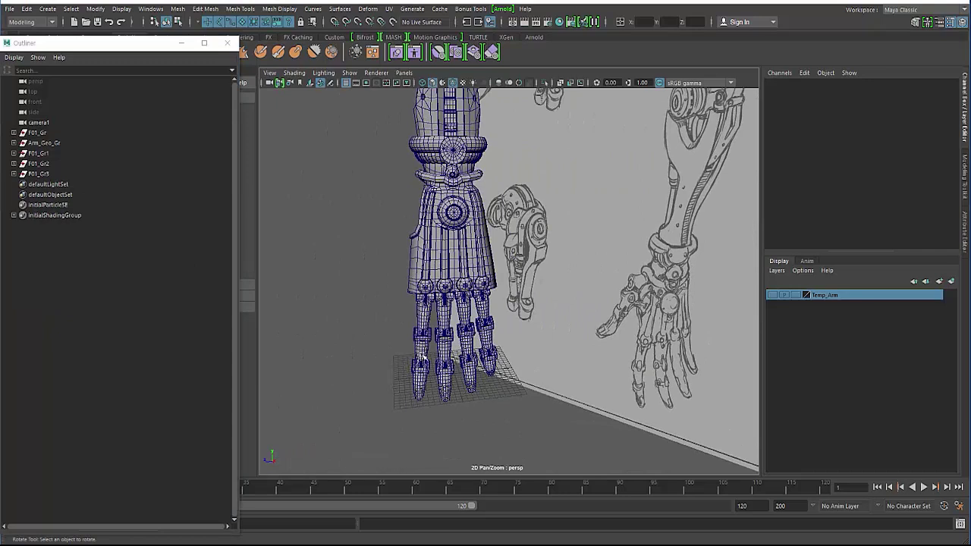
{"action": "left_click", "coordinate": [421, 354]}
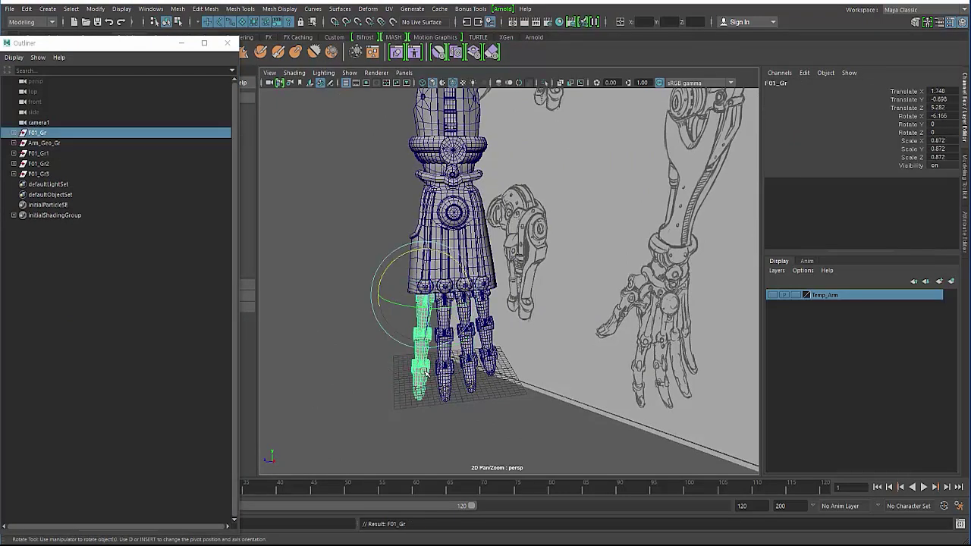
{"action": "key", "text": "ctrl+d"}
{"action": "key", "text": "w"}
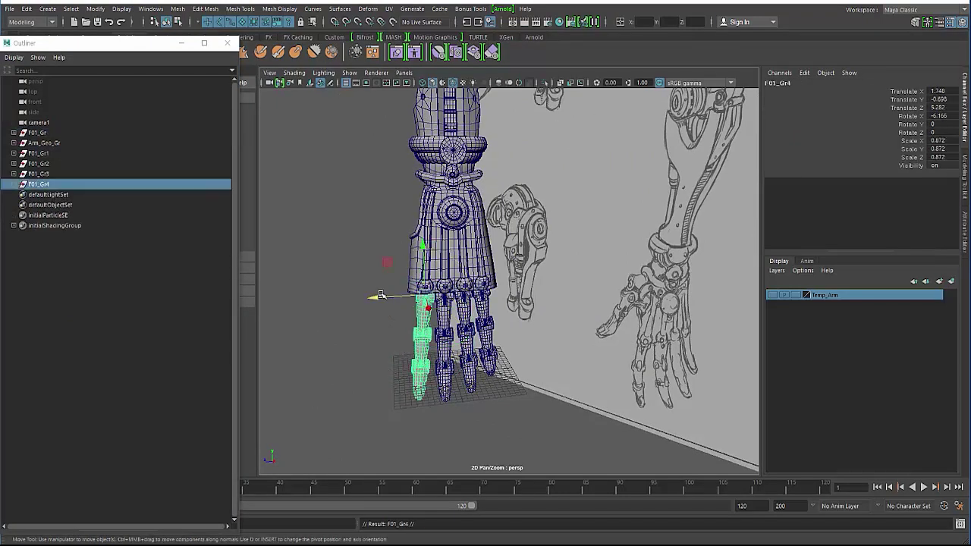
- Move the duplicated finger up beside the palm for the thumb, to about 16.554 in Y and 6.928 in Z
{"action": "left_click_drag", "start_coordinate": [365, 298], "coordinate": [319, 299]}
{"action": "left_click_drag", "start_coordinate": [375, 246], "coordinate": [373, 158]}
{"action": "scroll", "coordinate": [287, 222], "scroll_direction": "up", "scroll_amount": 4}
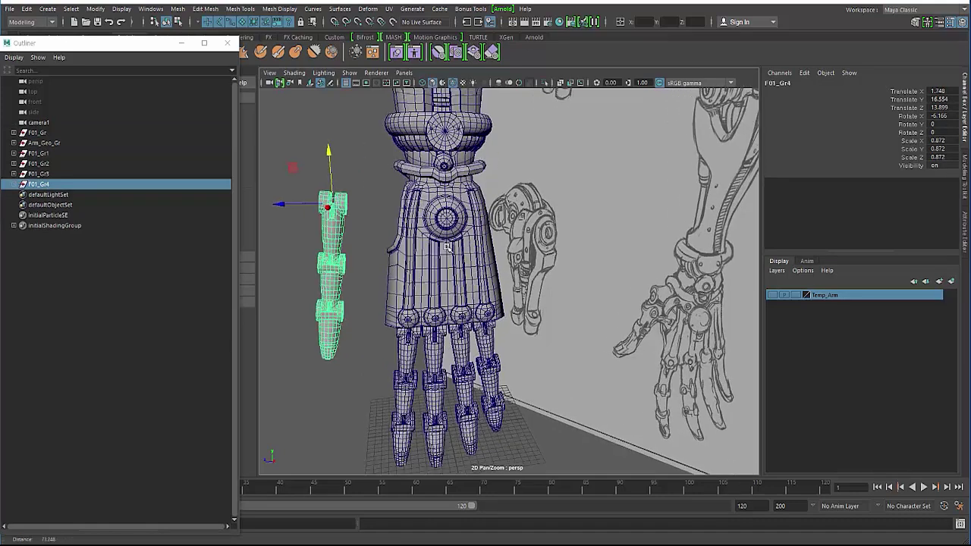
{"action": "left_click_drag", "start_coordinate": [276, 205], "coordinate": [333, 203]}
- Shift the duplicated finger slightly outward from the side of the palm along Z, and deselect it
{"action": "key", "text": "e"}
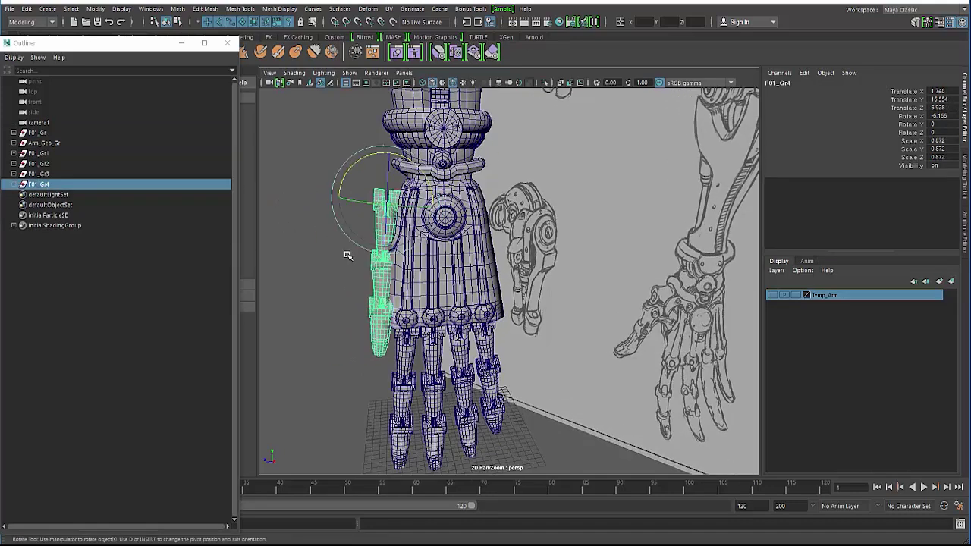
{"action": "left_click_drag", "start_coordinate": [354, 293], "coordinate": [336, 305], "text": "alt"}
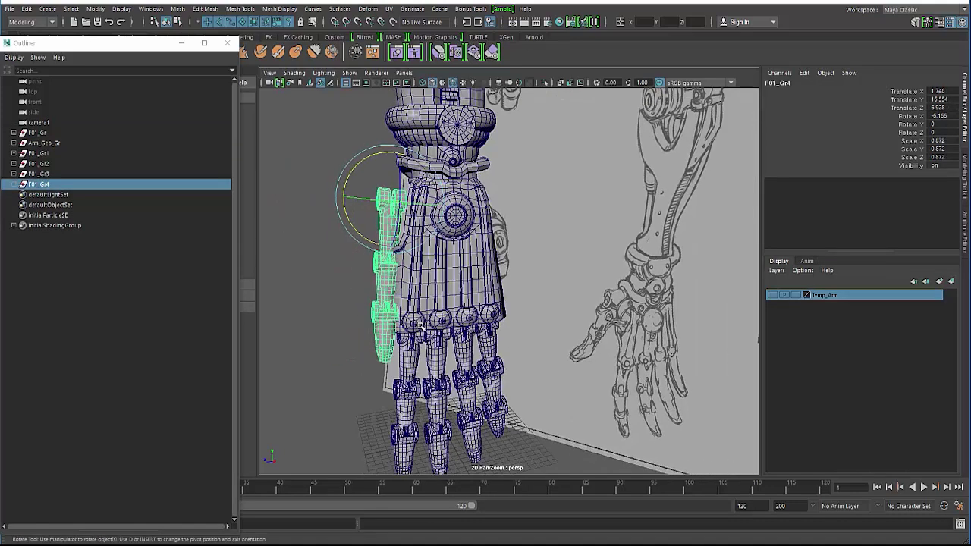
{"action": "key", "text": "w"}
{"action": "left_click_drag", "start_coordinate": [395, 308], "coordinate": [403, 299], "text": "alt"}
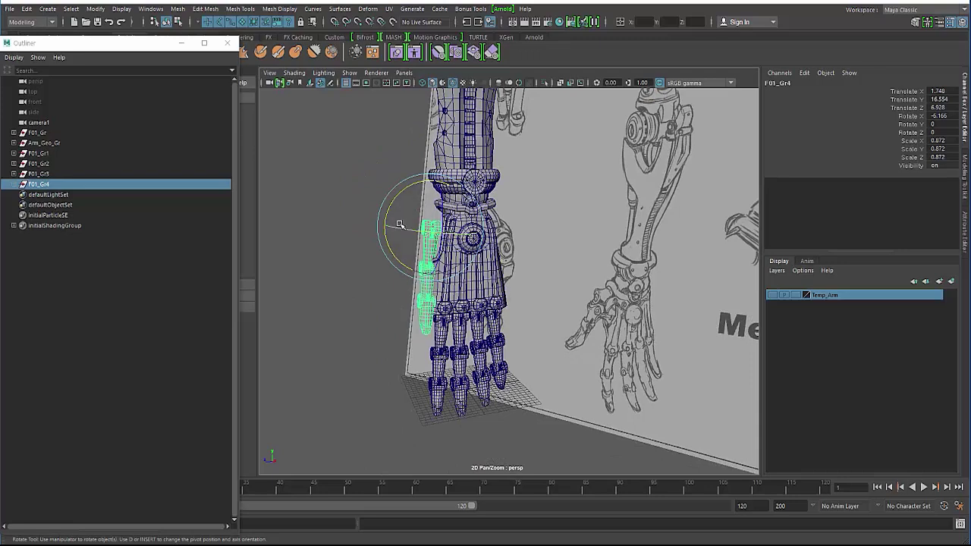
{"action": "left_click_drag", "start_coordinate": [379, 230], "coordinate": [370, 239]}
{"action": "left_click", "coordinate": [378, 321]}
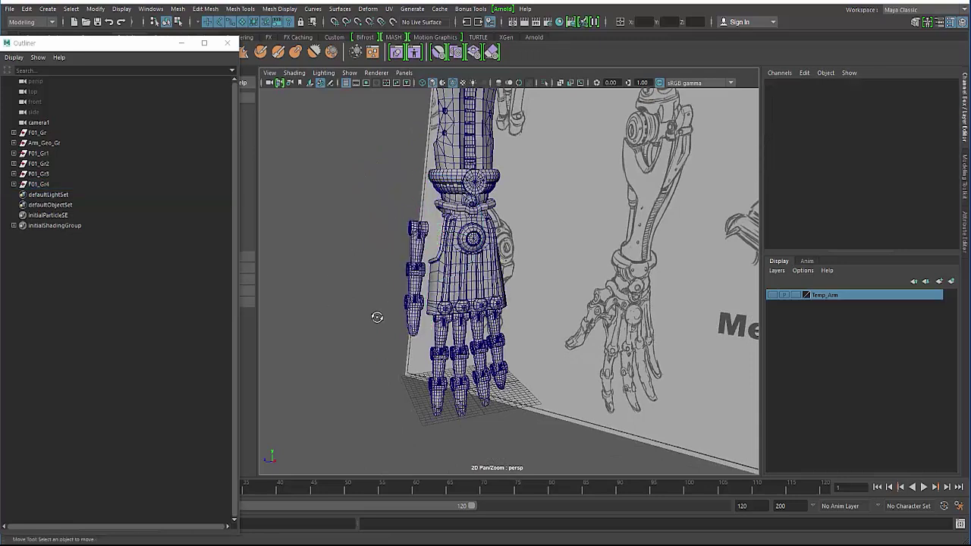
{"action": "mouse_move", "coordinate": [378, 321]}
{"action": "left_mouse_down", "text": "alt"}
{"action": "mouse_move", "coordinate": [361, 323]}
{"action": "mouse_move", "coordinate": [367, 319]}
{"action": "left_mouse_up", "text": "alt"}
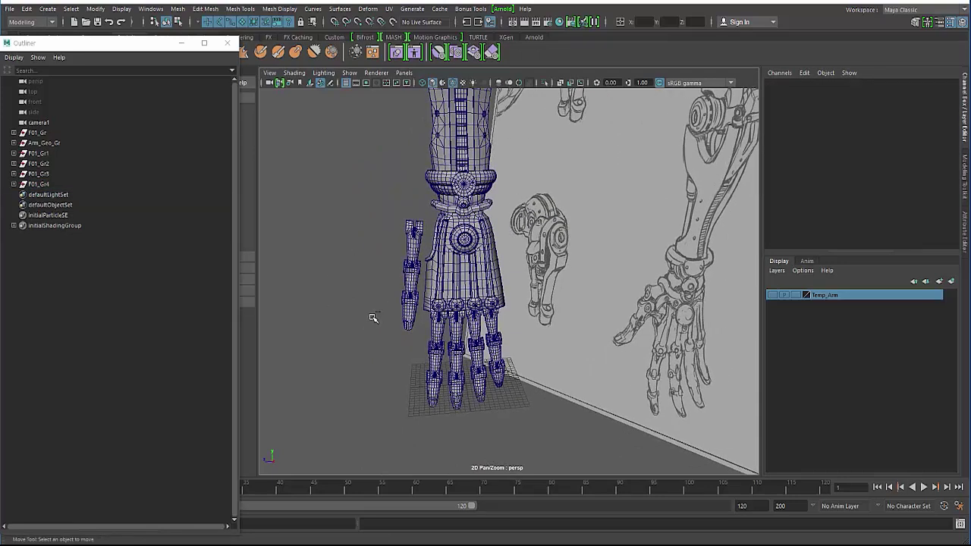